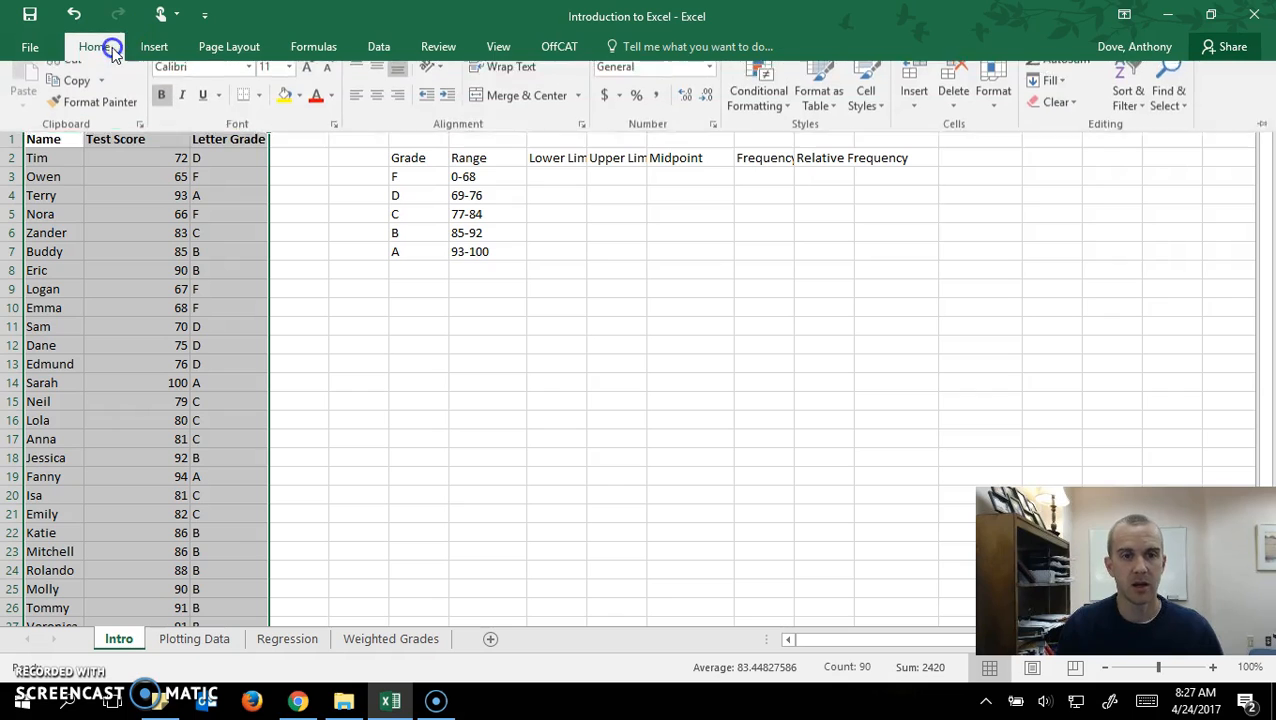
Sort the student table with headers by Test Score values, ordered smallest to largest.
click(1130, 105)
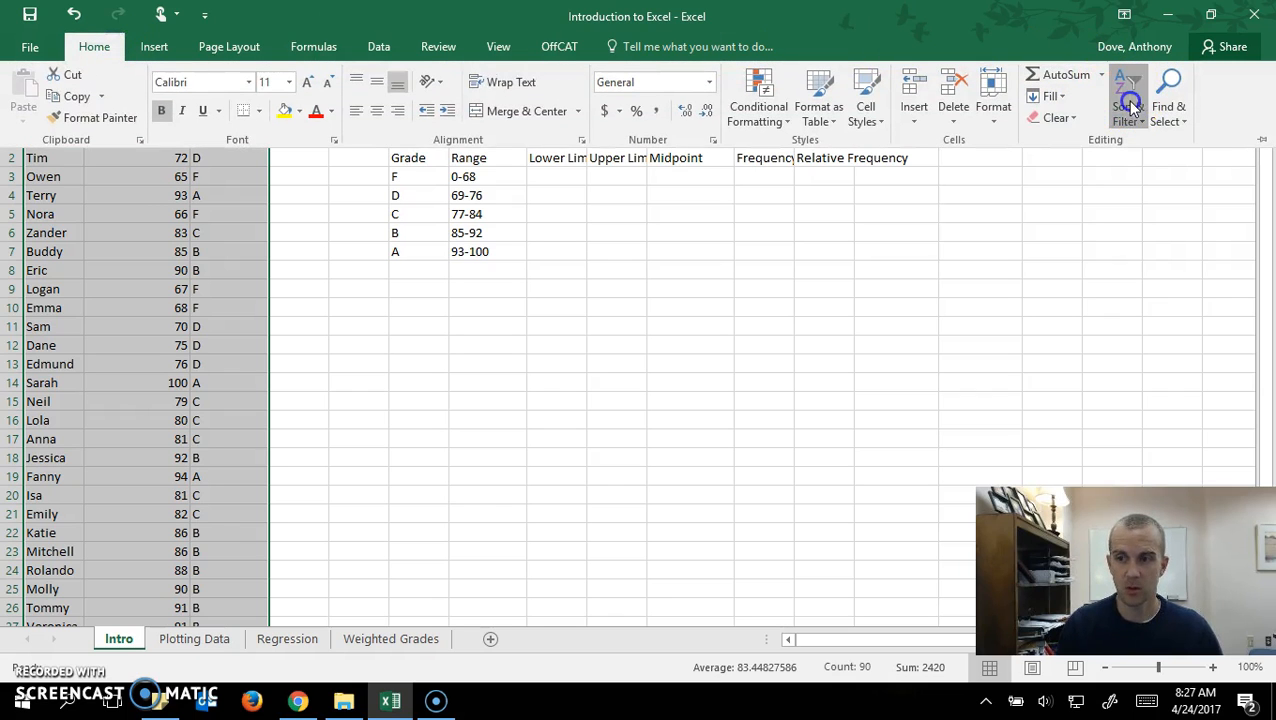
click(1151, 188)
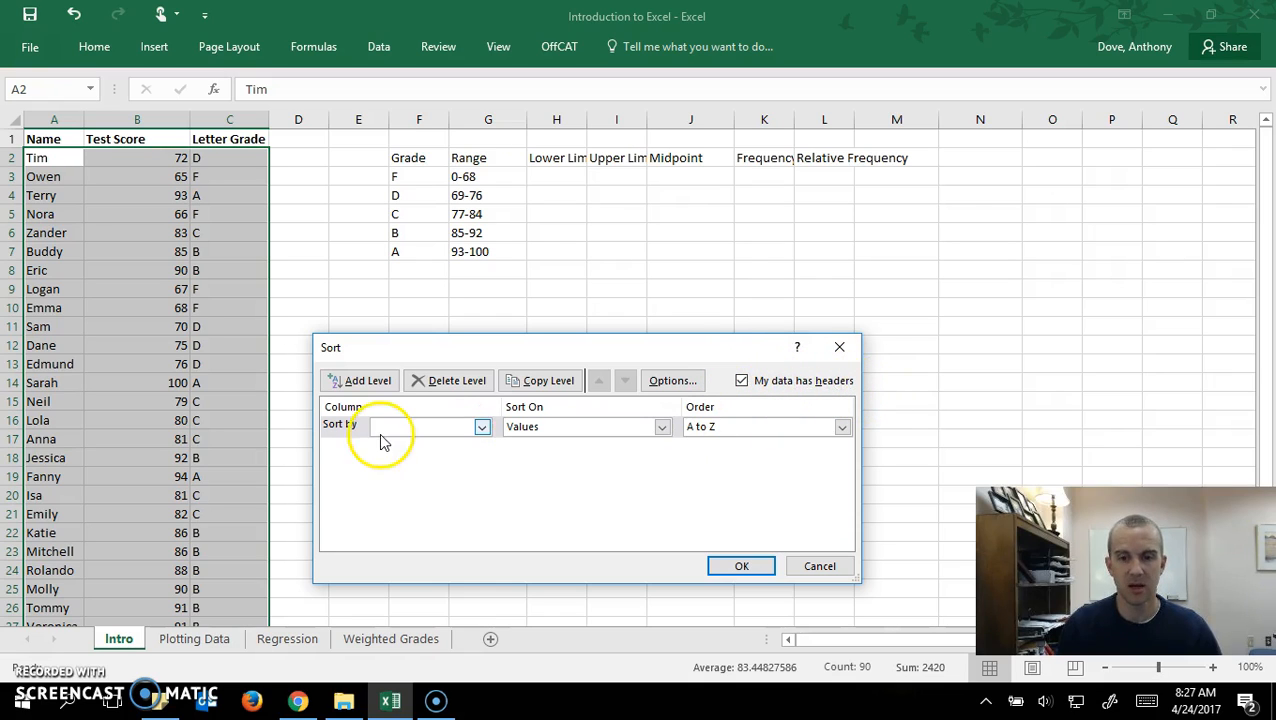
click(481, 427)
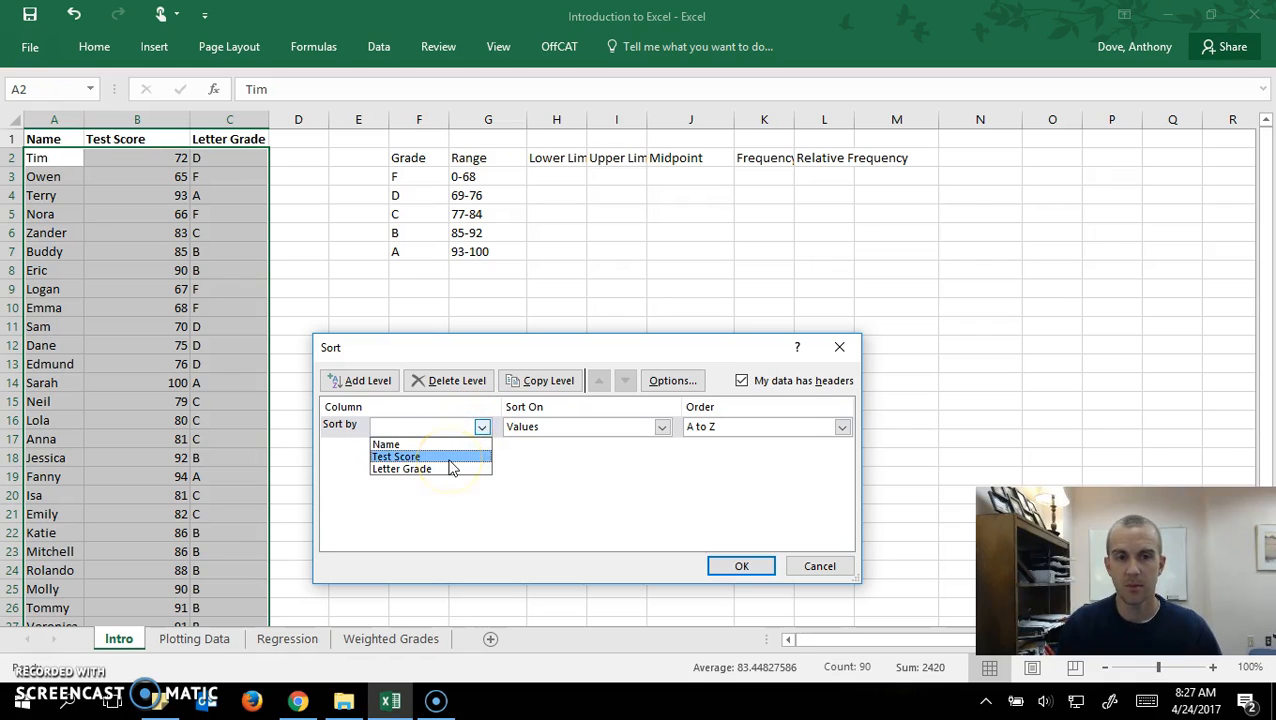
click(449, 463)
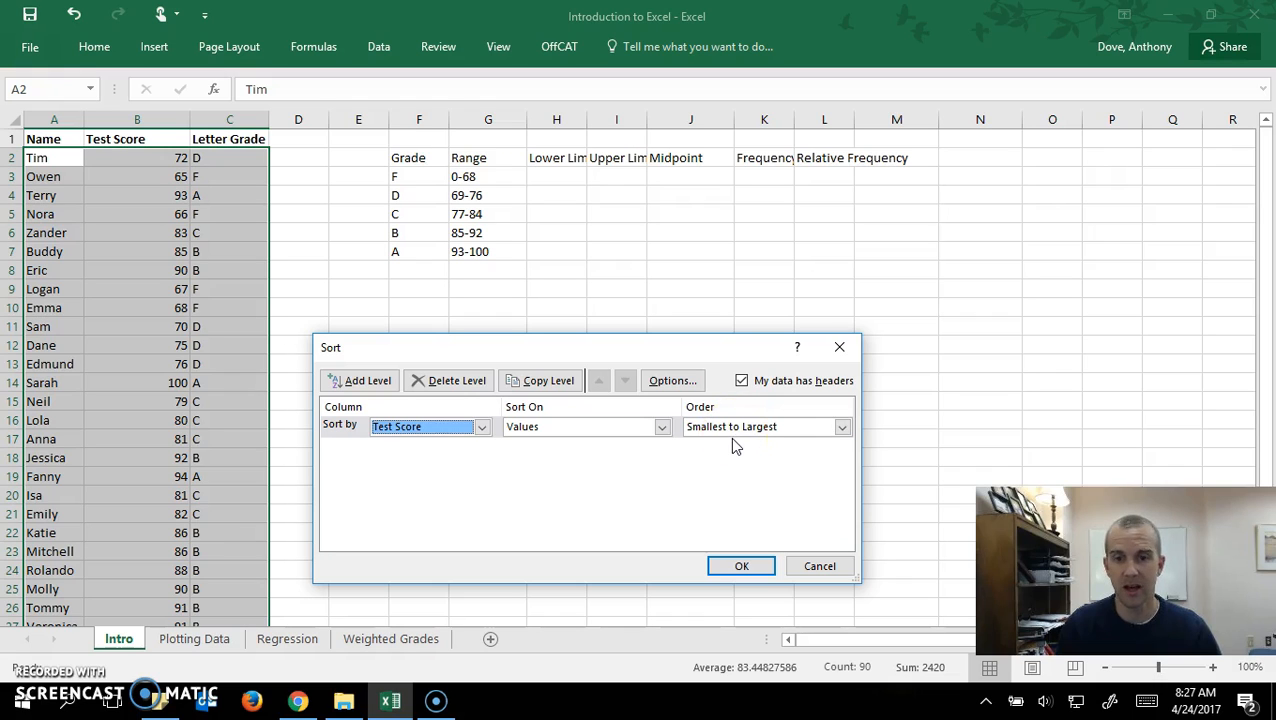
click(743, 567)
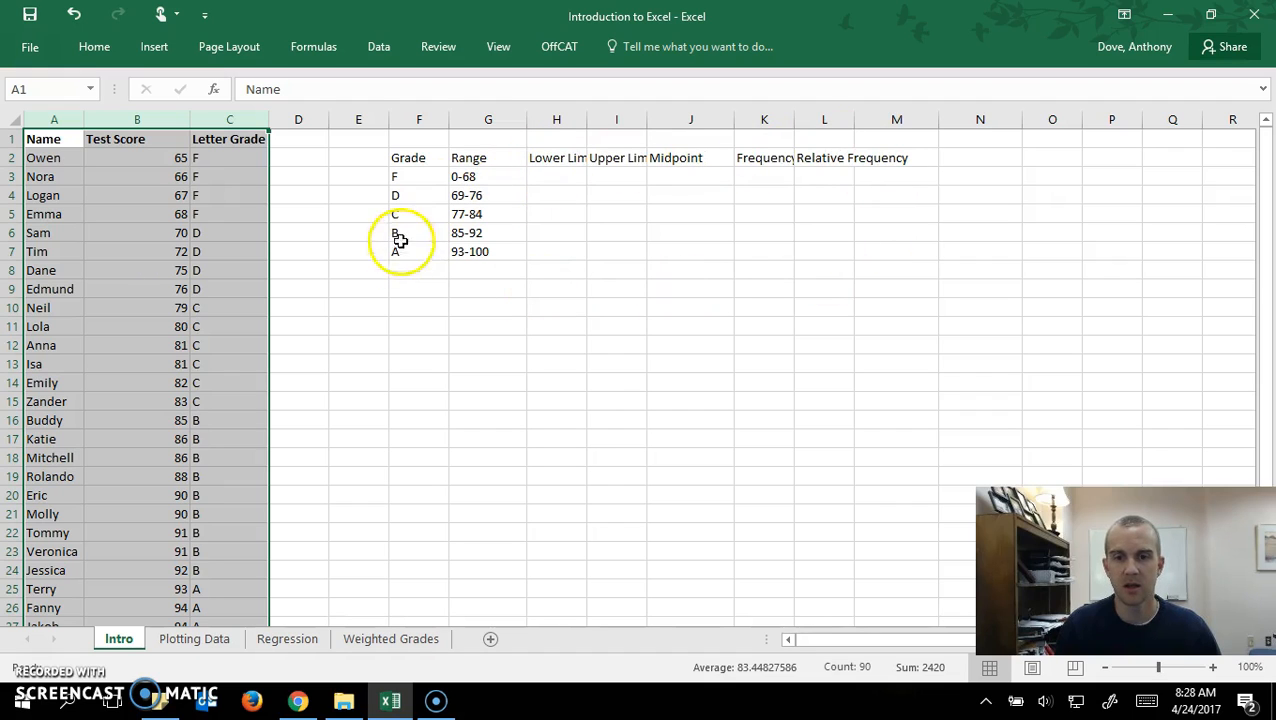
Autofit columns H through L to their headings, from Lower Limit to Relative Frequency.
double_click(585, 120)
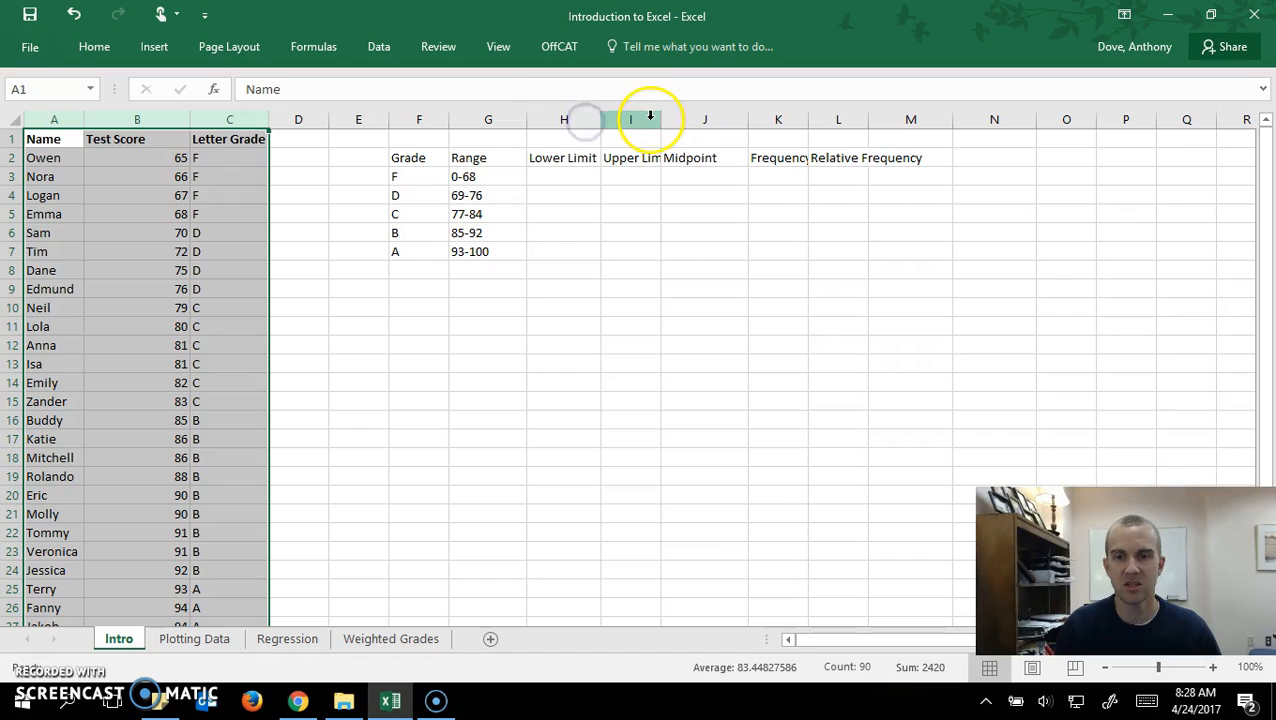
double_click(660, 119)
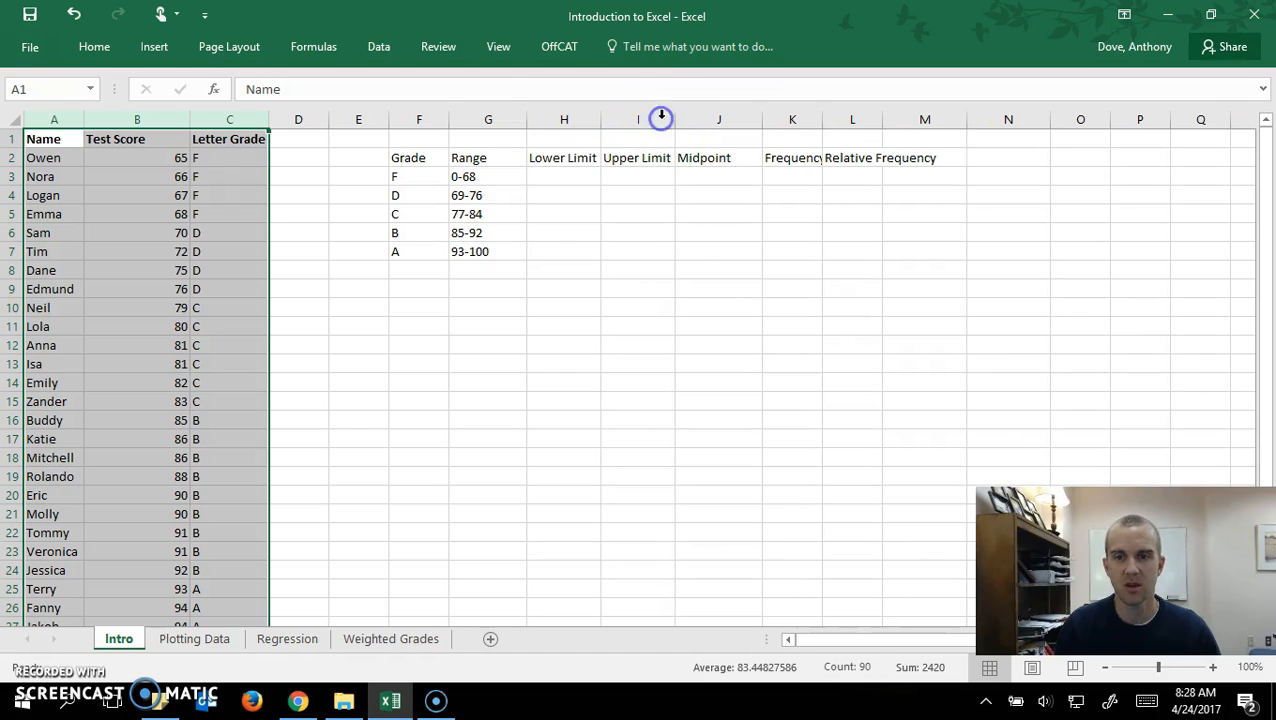
double_click(761, 120)
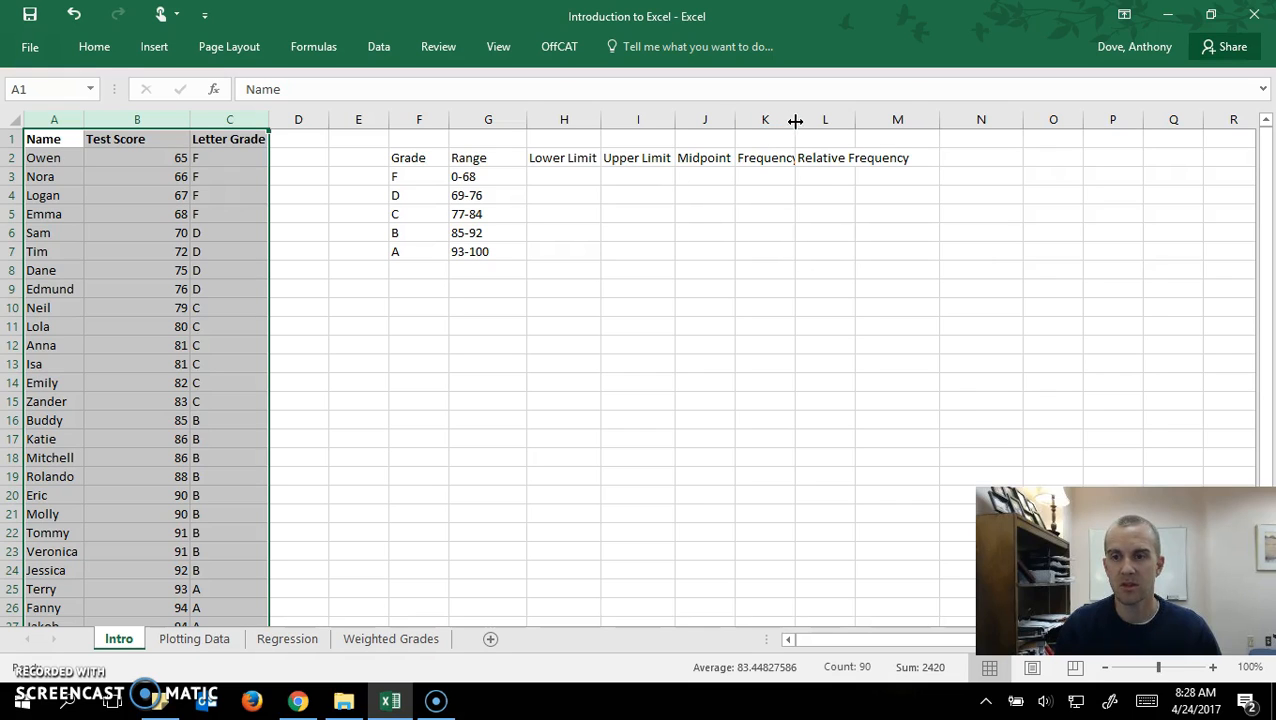
double_click(795, 120)
double_click(860, 120)
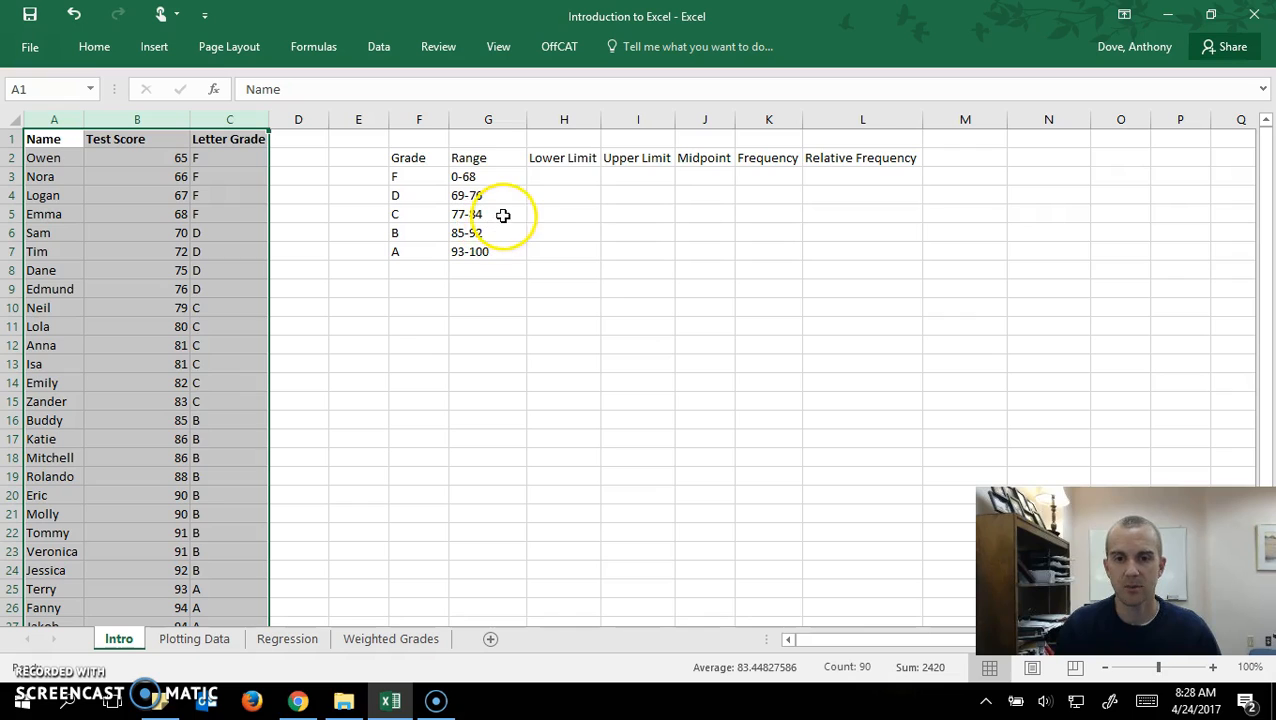
Enter lower and upper limits of 0 and 68 for grade F, and 69 and 76 for grade D.
click(552, 177)
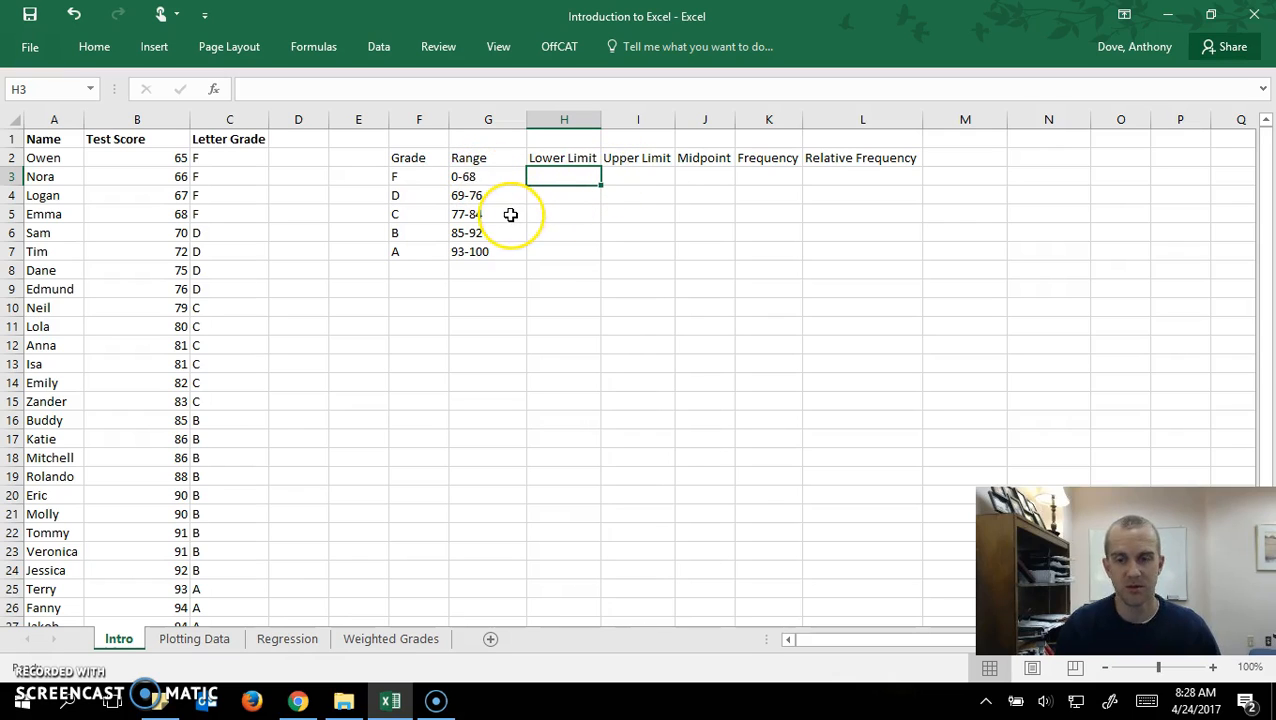
text(0)
key(Tab)
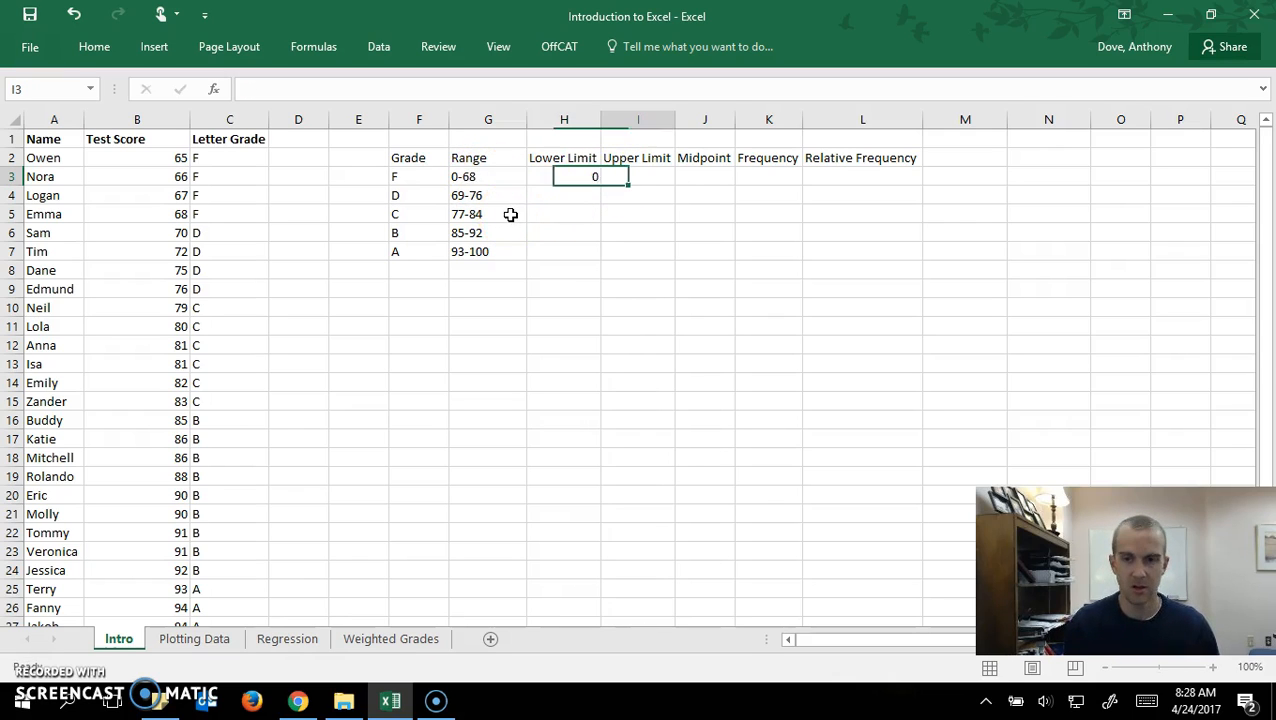
text(68)
key(Return)
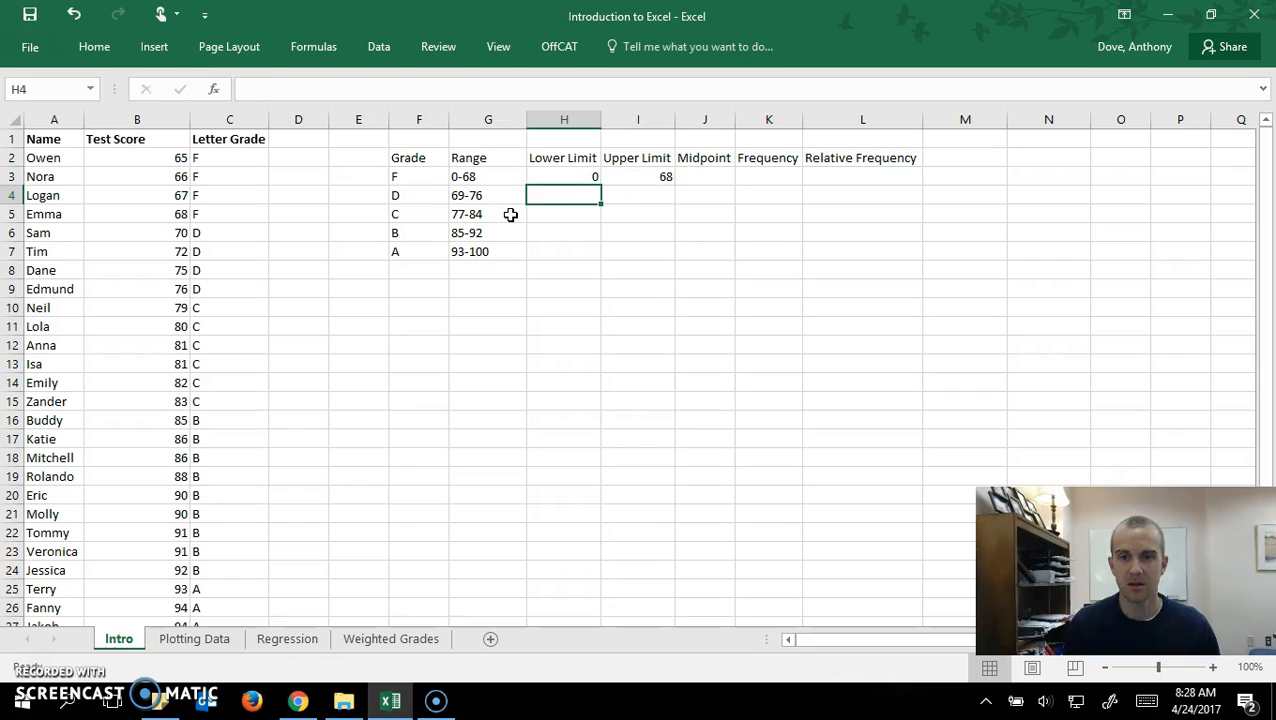
text(69)
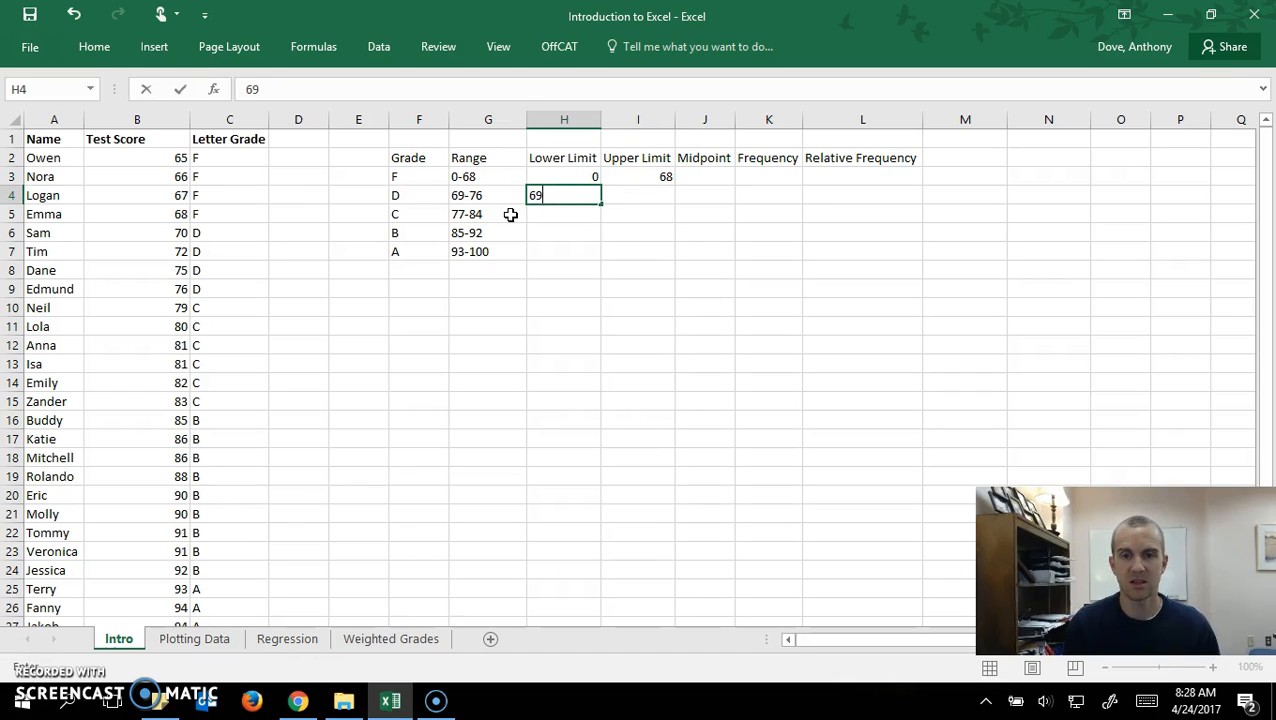
key(Tab)
text(76)
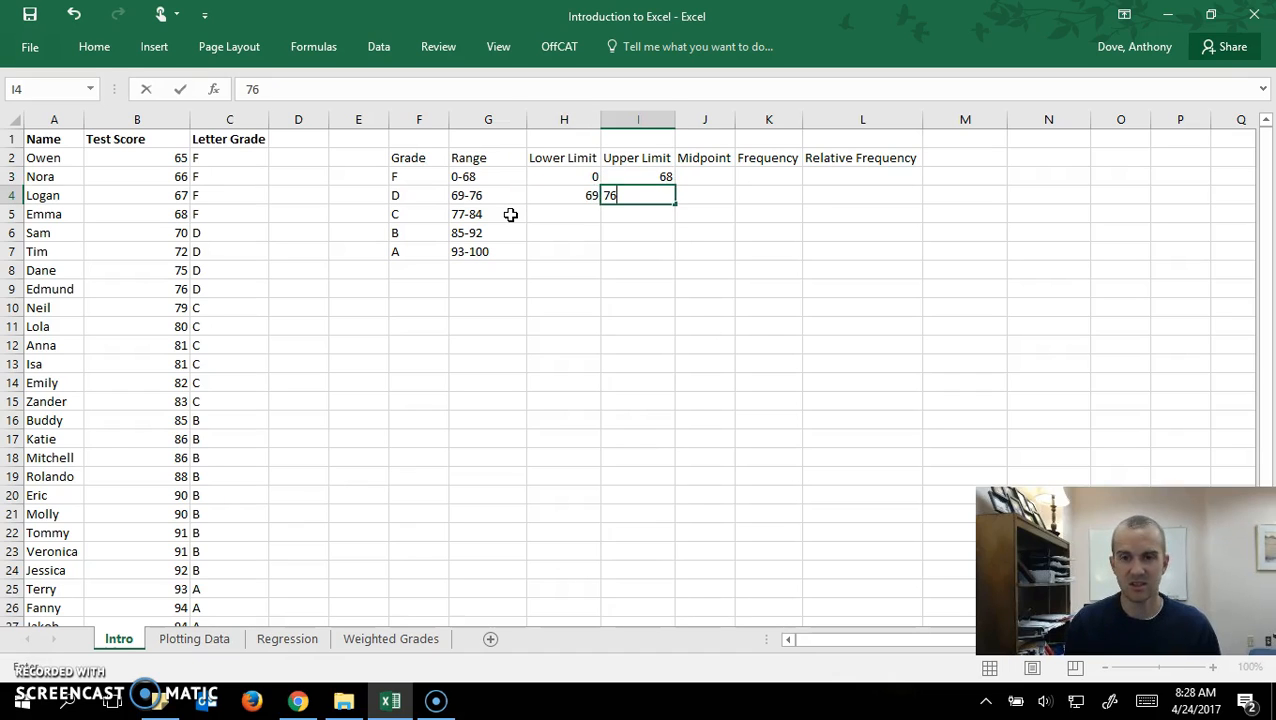
key(Return)
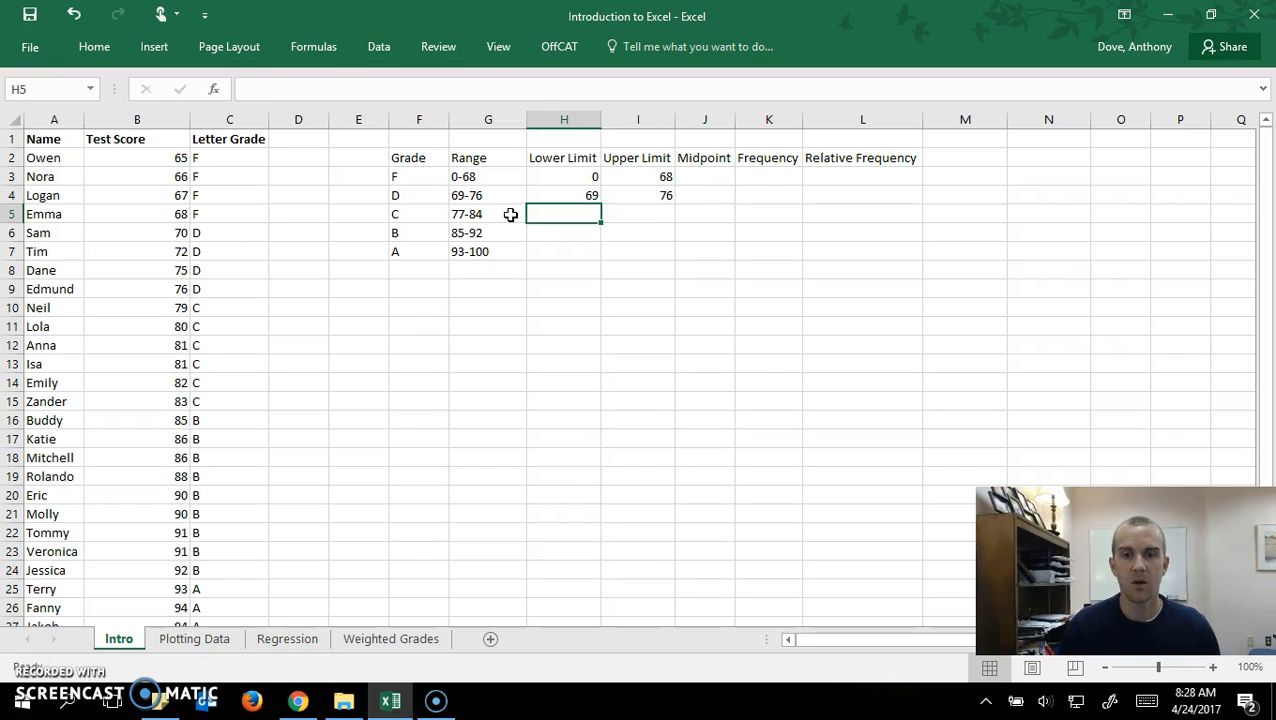
Enter 77 and 84 as grade C's limits, and extend the pattern from rows 4 and 5 through the grade A row.
text(77)
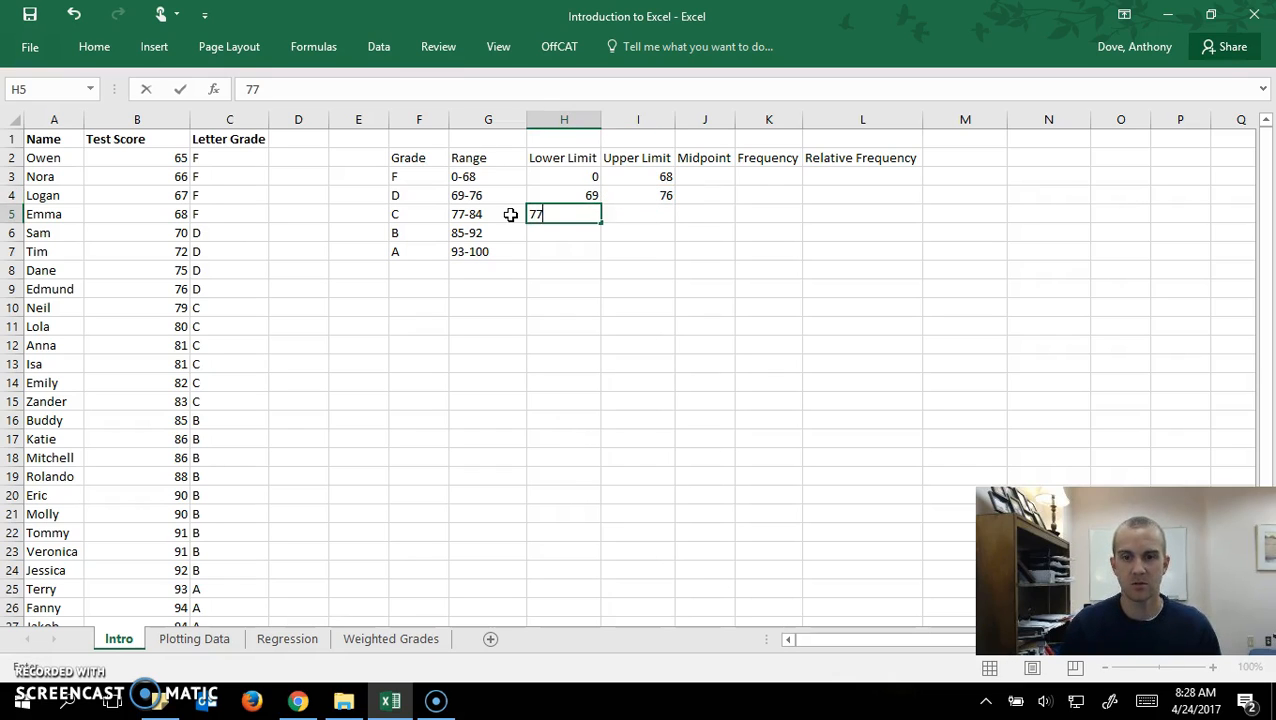
key(Tab)
text(84)
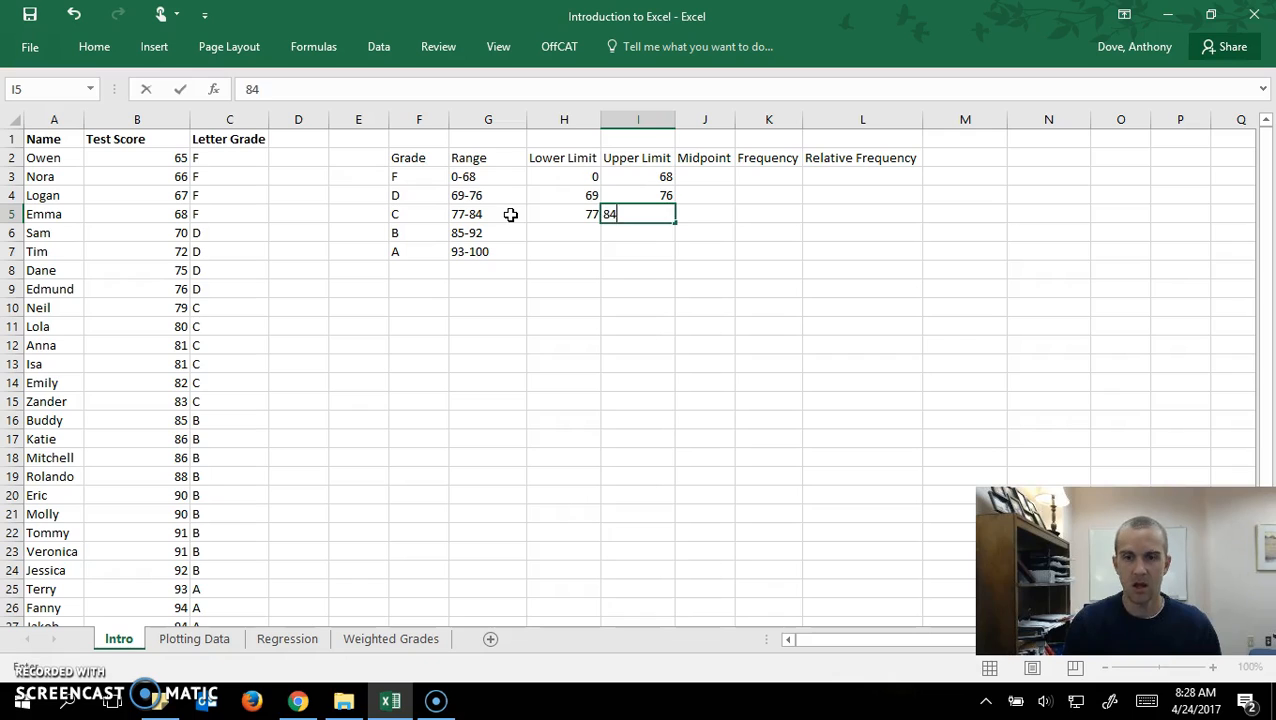
key(Return)
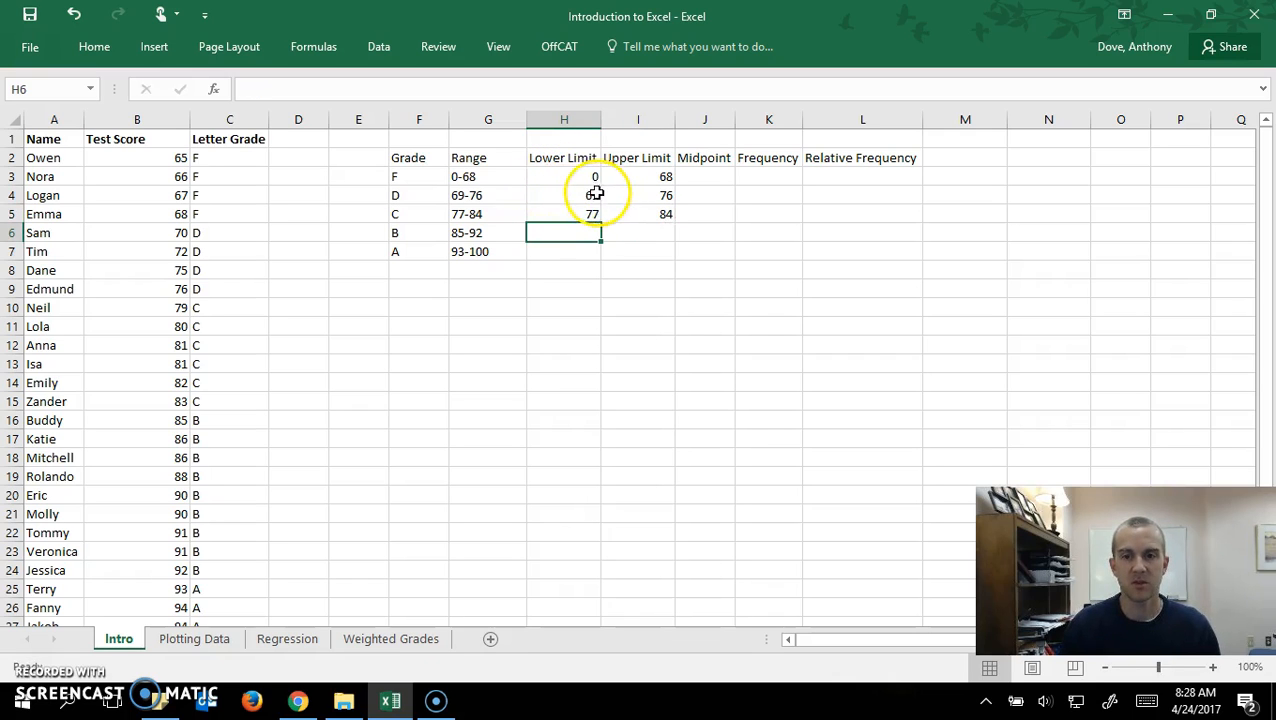
drag(590, 196, 672, 254)
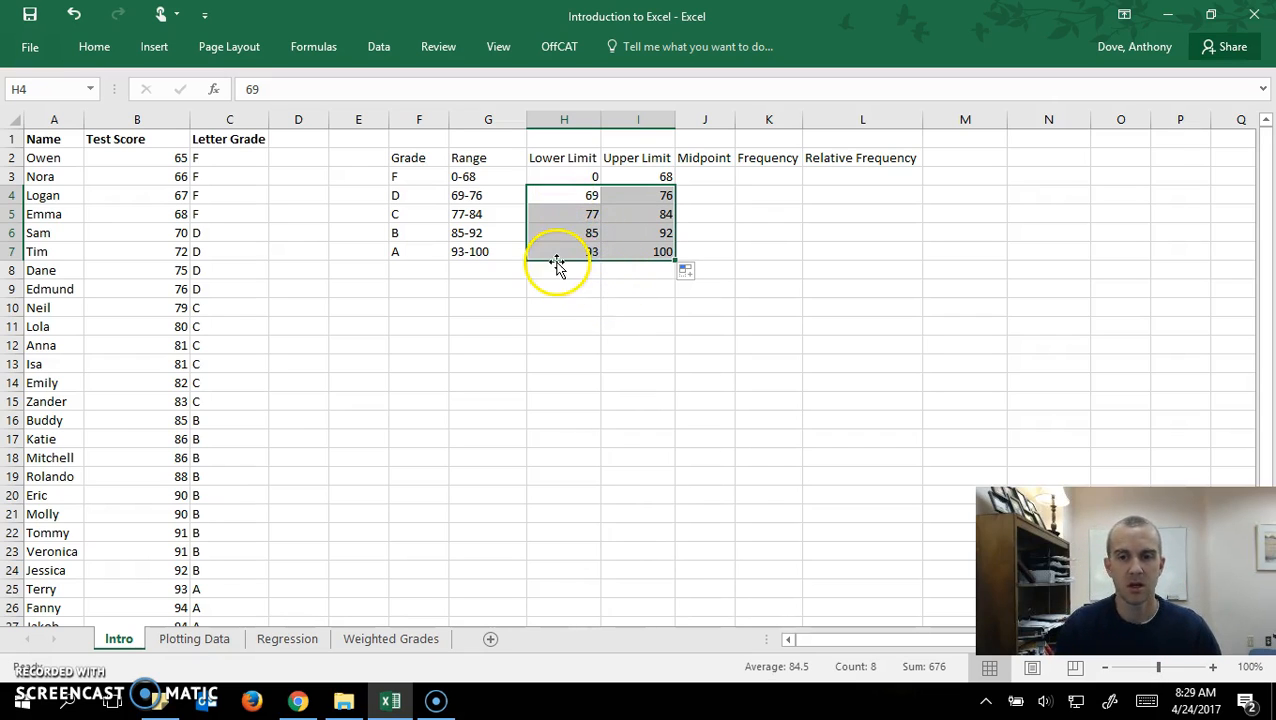
Calculate the F midpoint in J3 with =AVERAGE(H3:I3) and fill the formula down to J7 for the other grades.
click(690, 178)
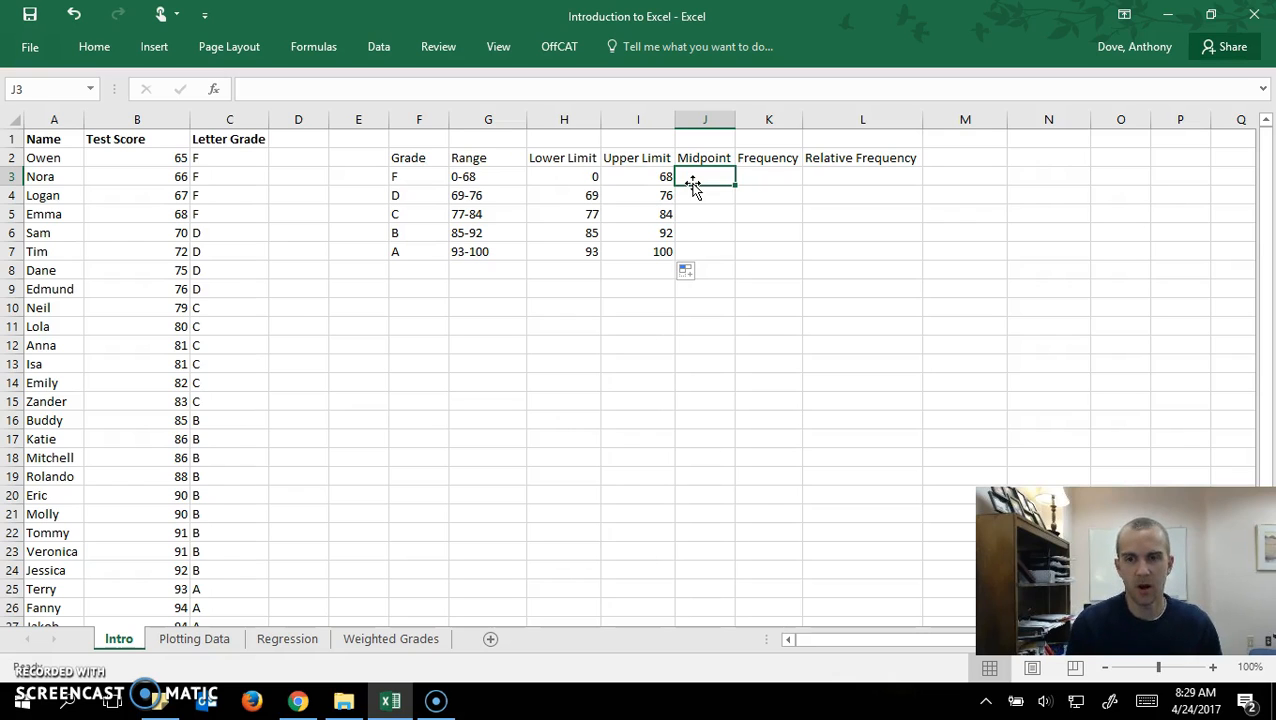
text(=)
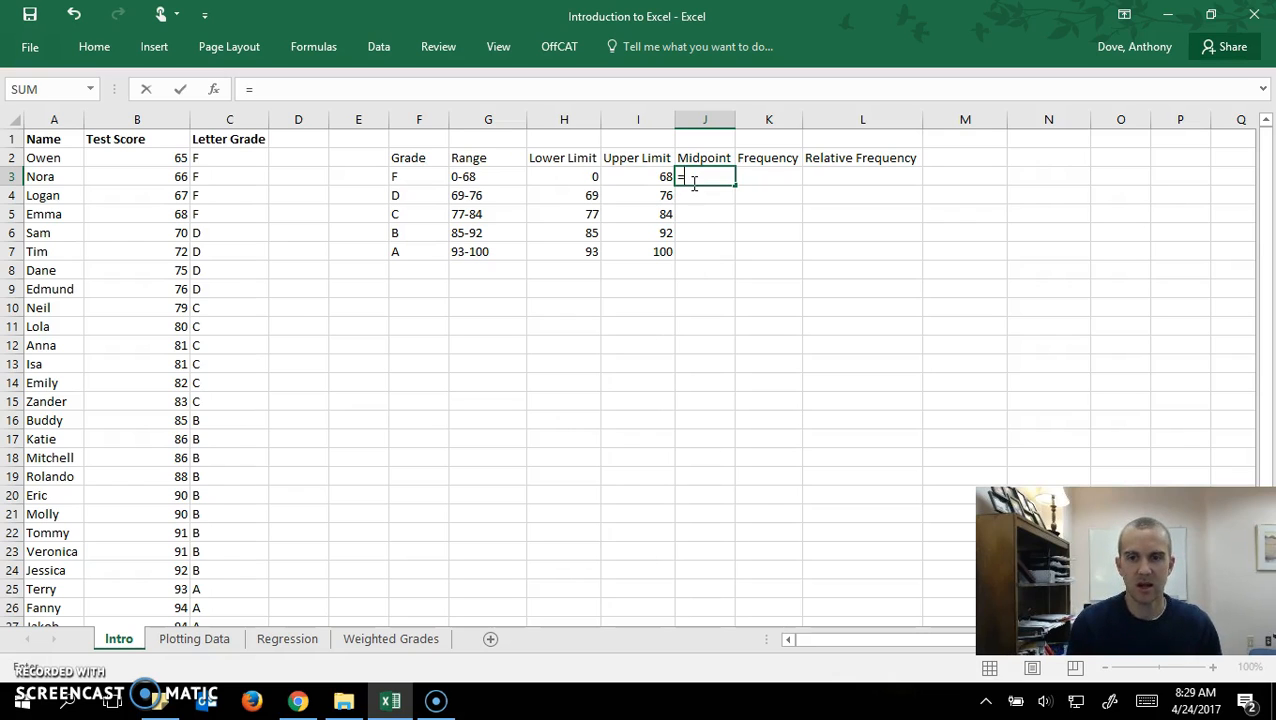
text(average()
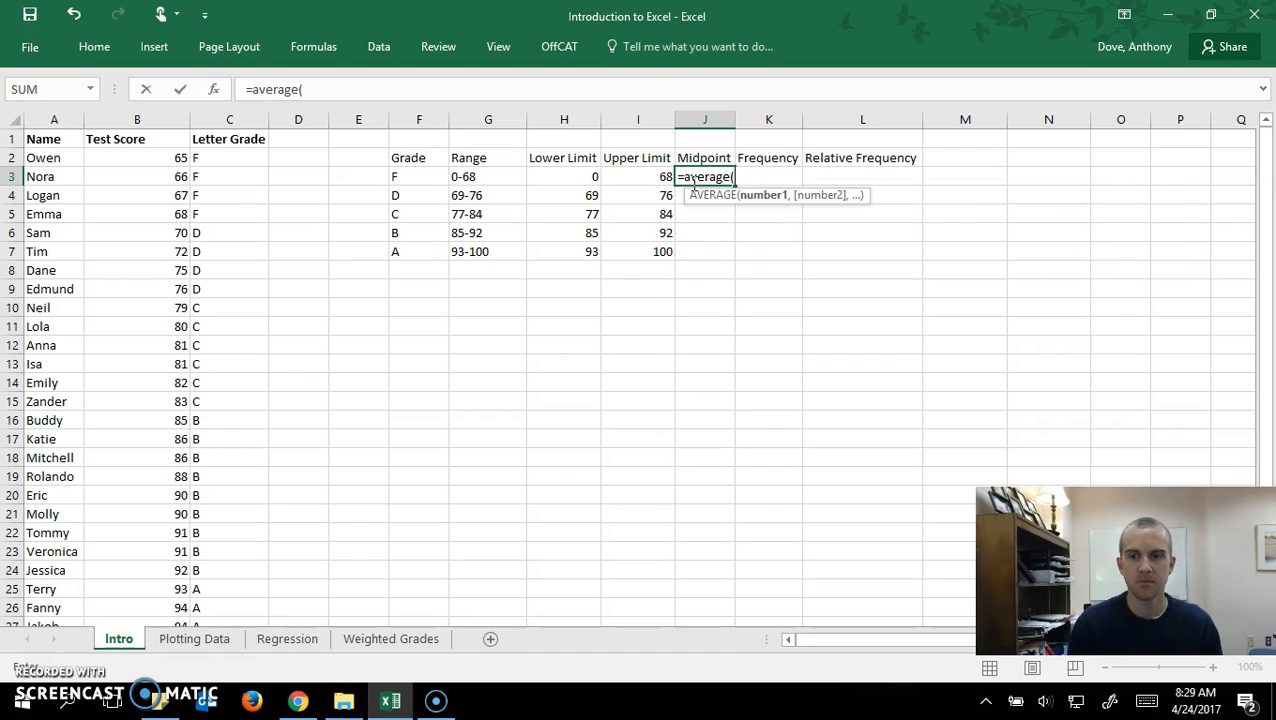
drag(584, 176, 619, 177)
key(Return)
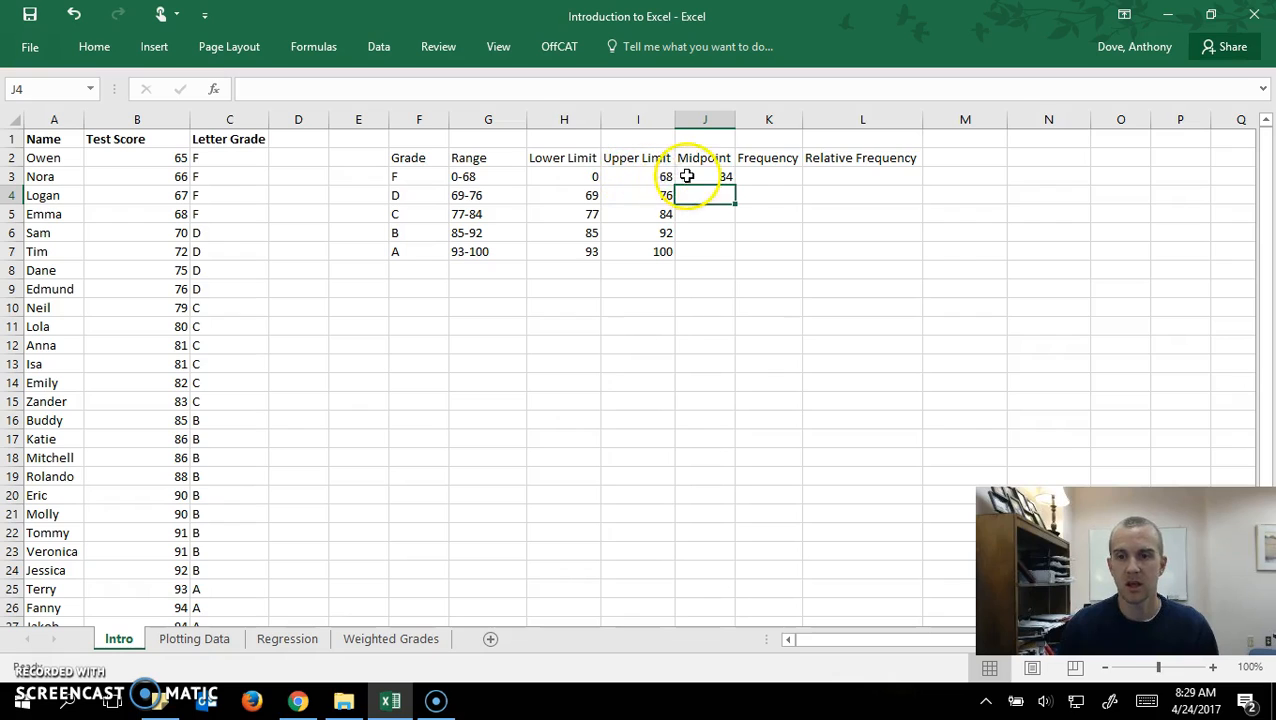
click(695, 176)
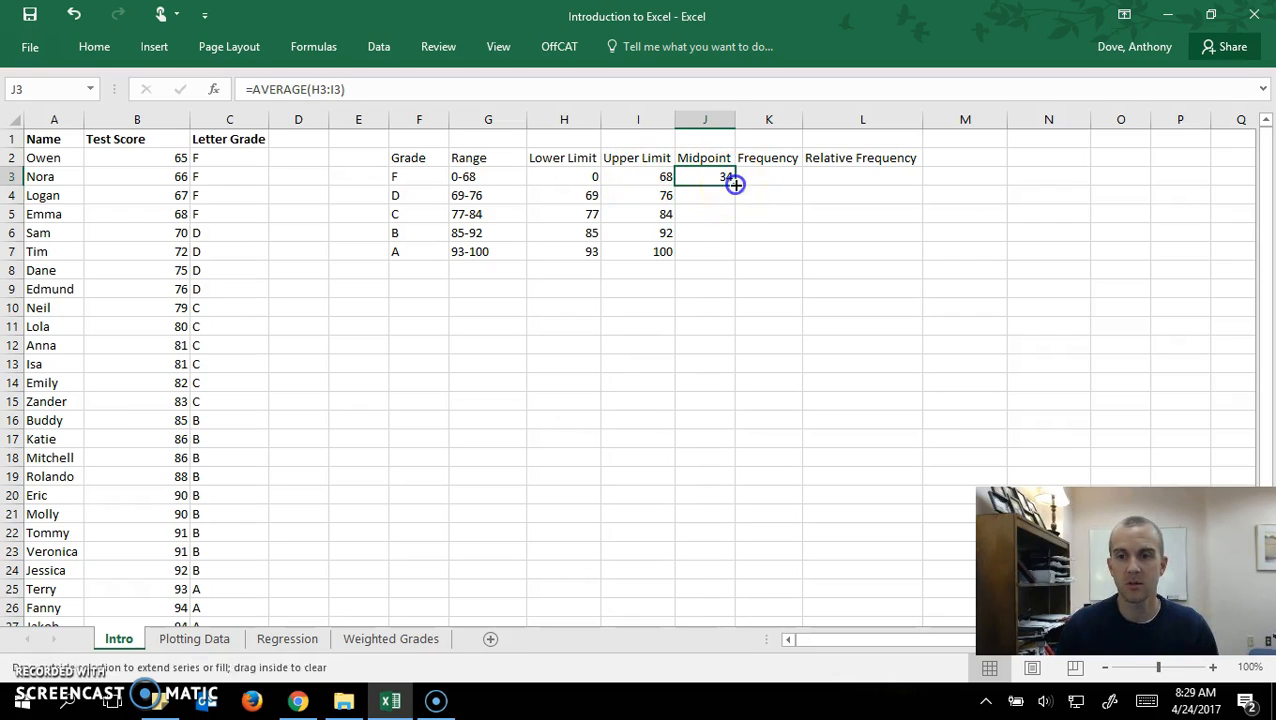
double_click(734, 185)
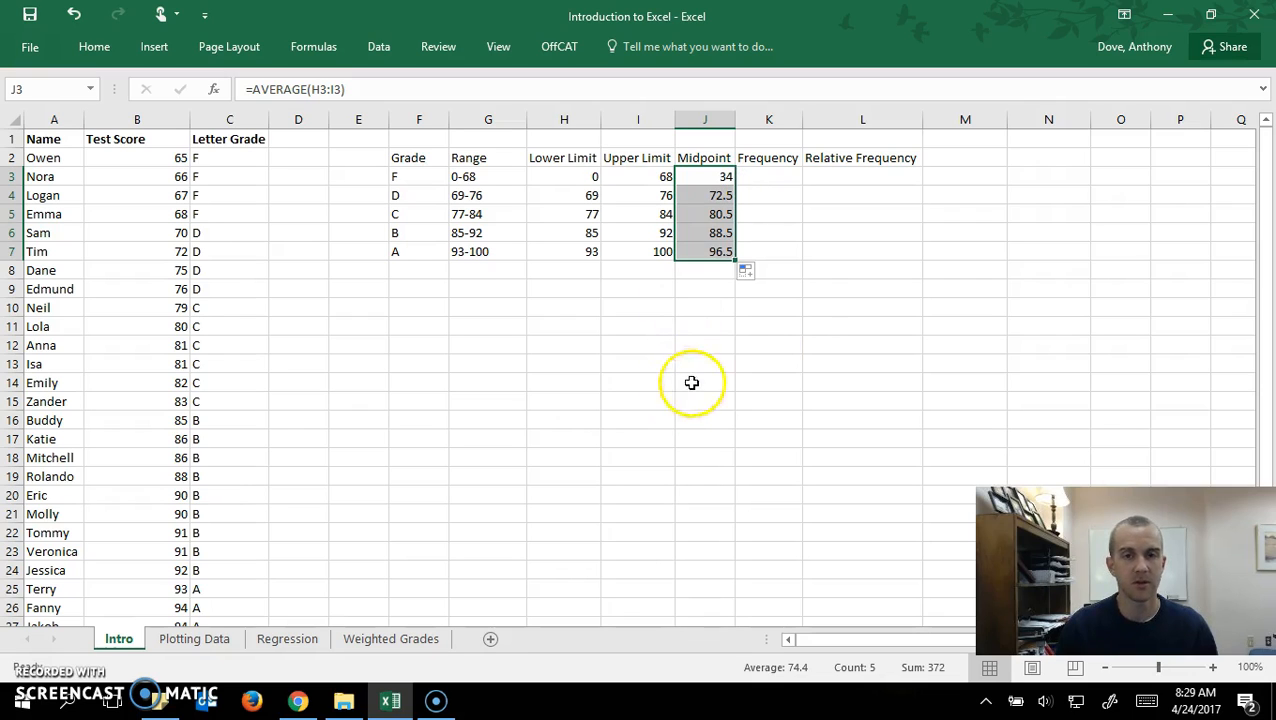
Enter =FREQUENCY(B:B,I3:I7) in K3, using the test scores as data and the upper limits as bins, and reselect K3.
click(766, 177)
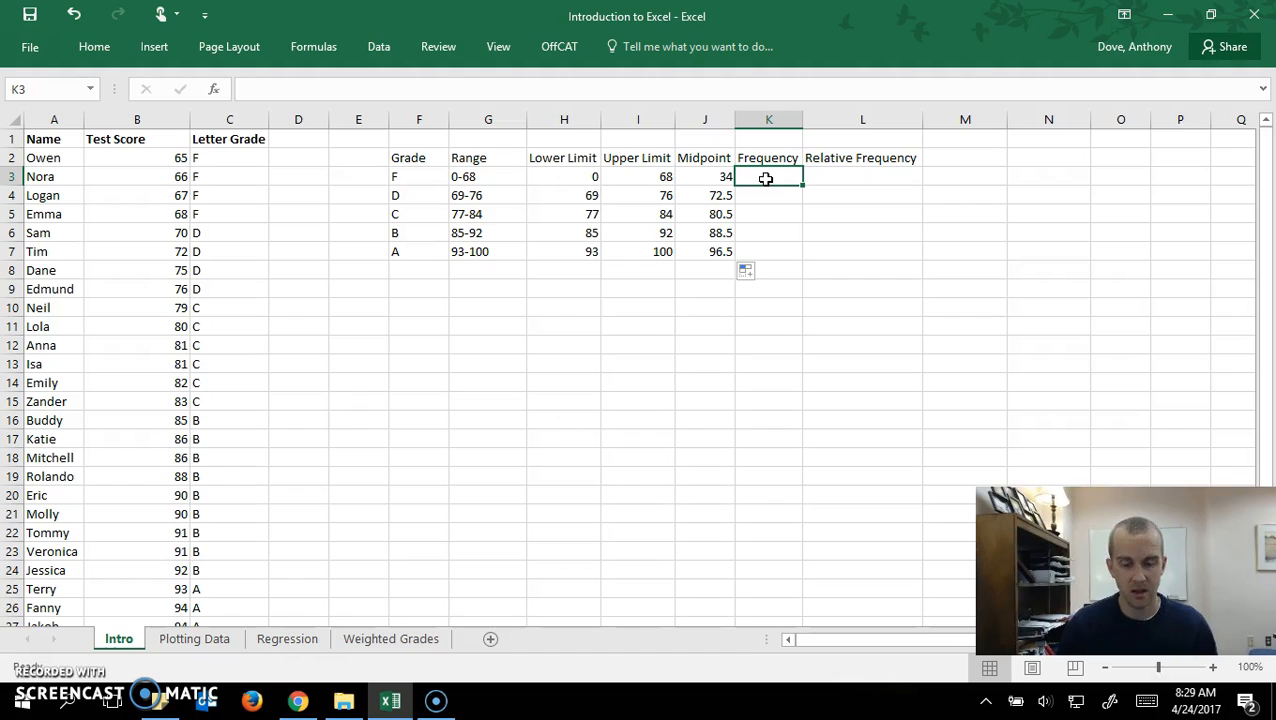
text(=fr)
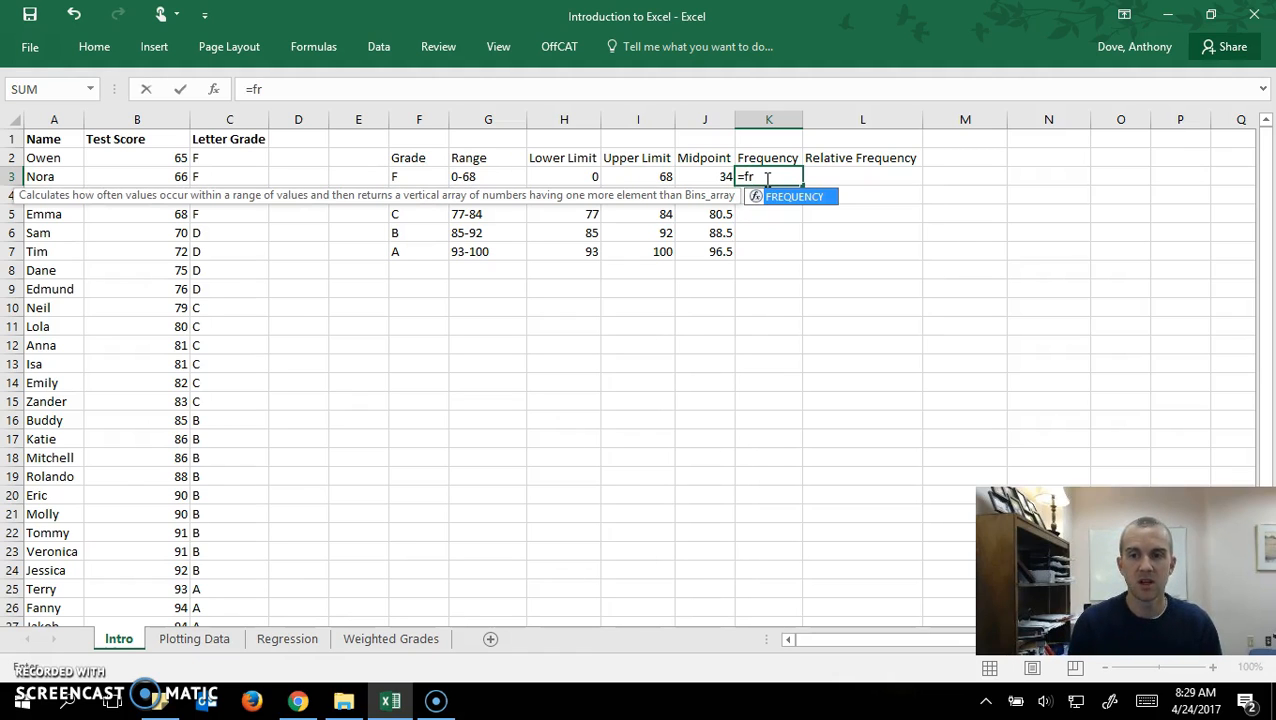
click(788, 200)
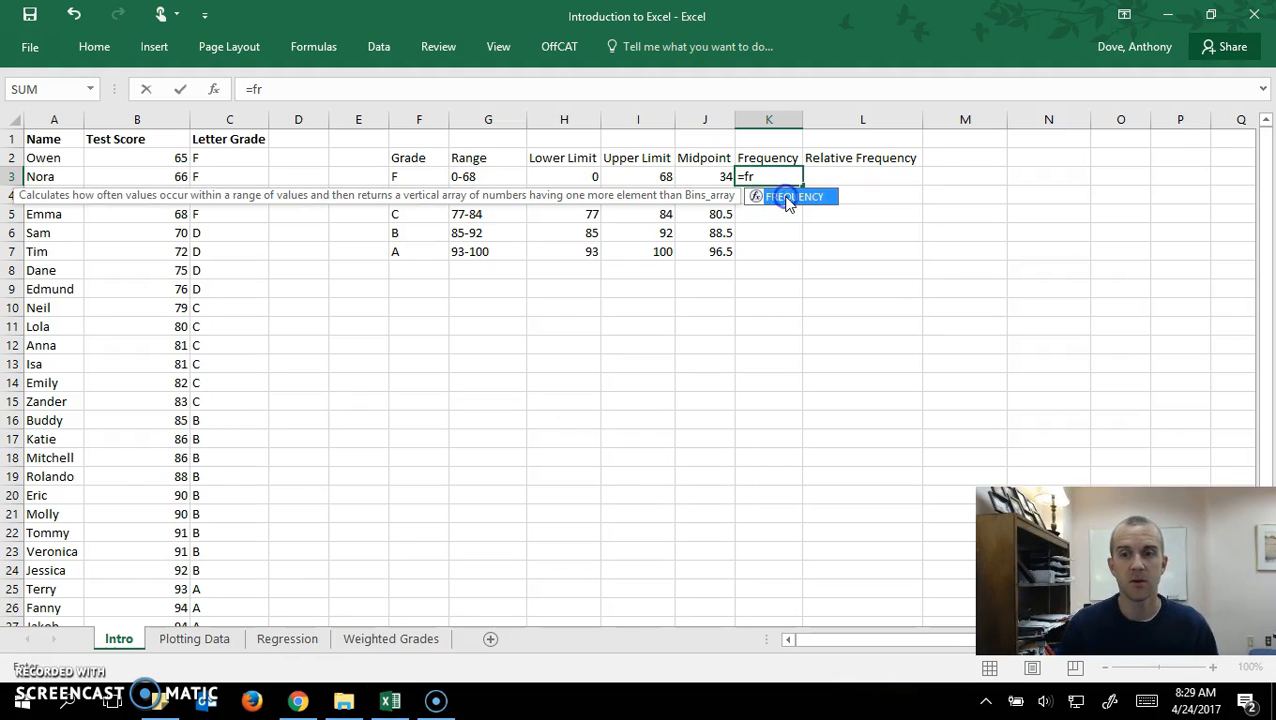
click(788, 200)
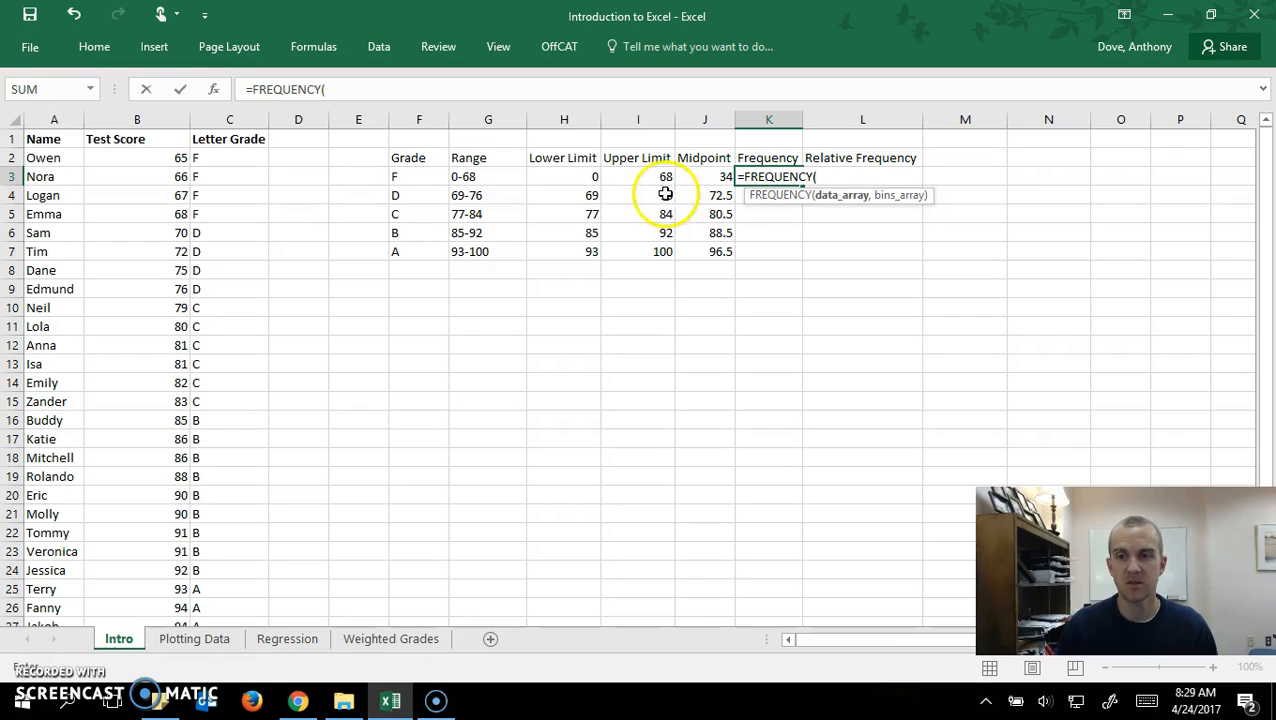
click(143, 116)
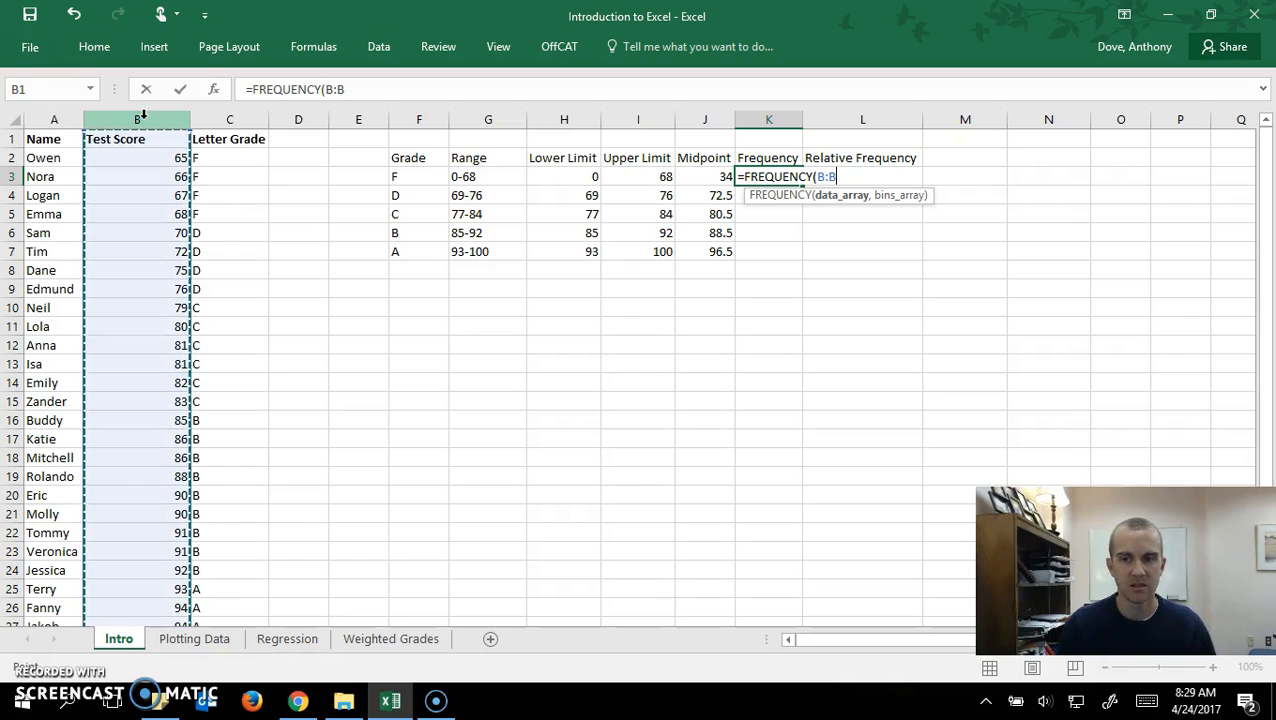
text(,)
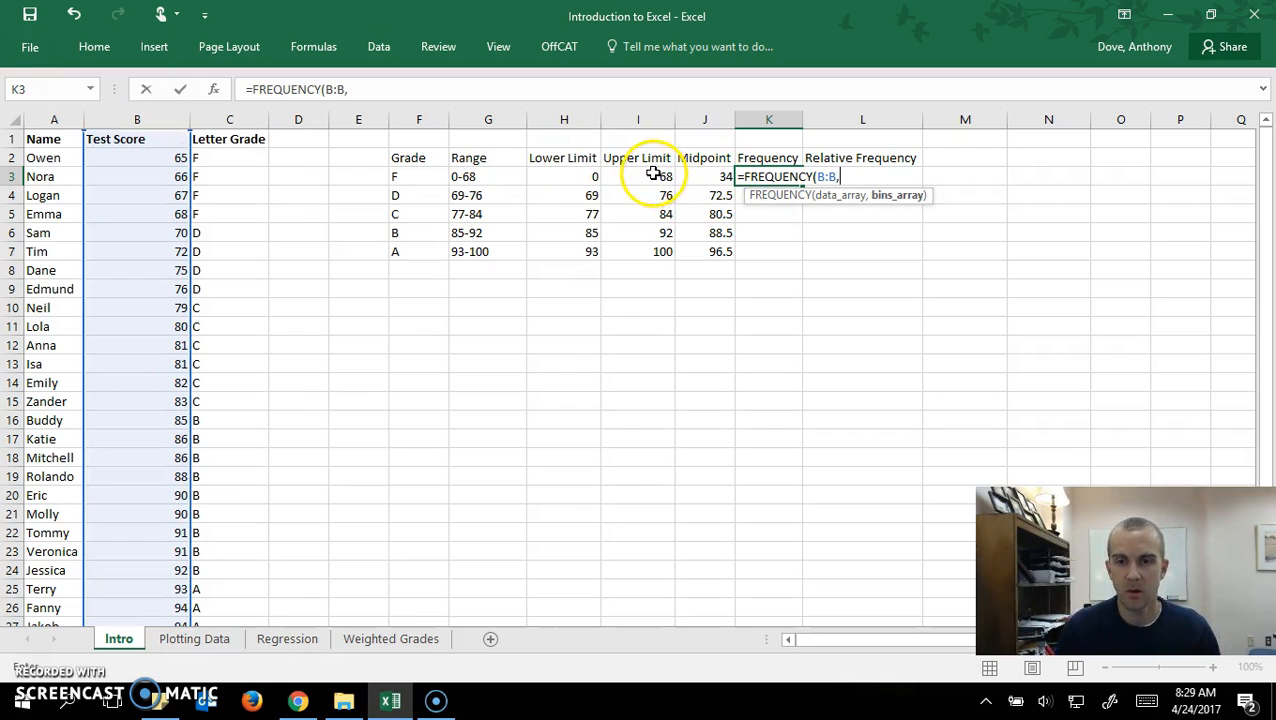
drag(644, 177, 629, 252)
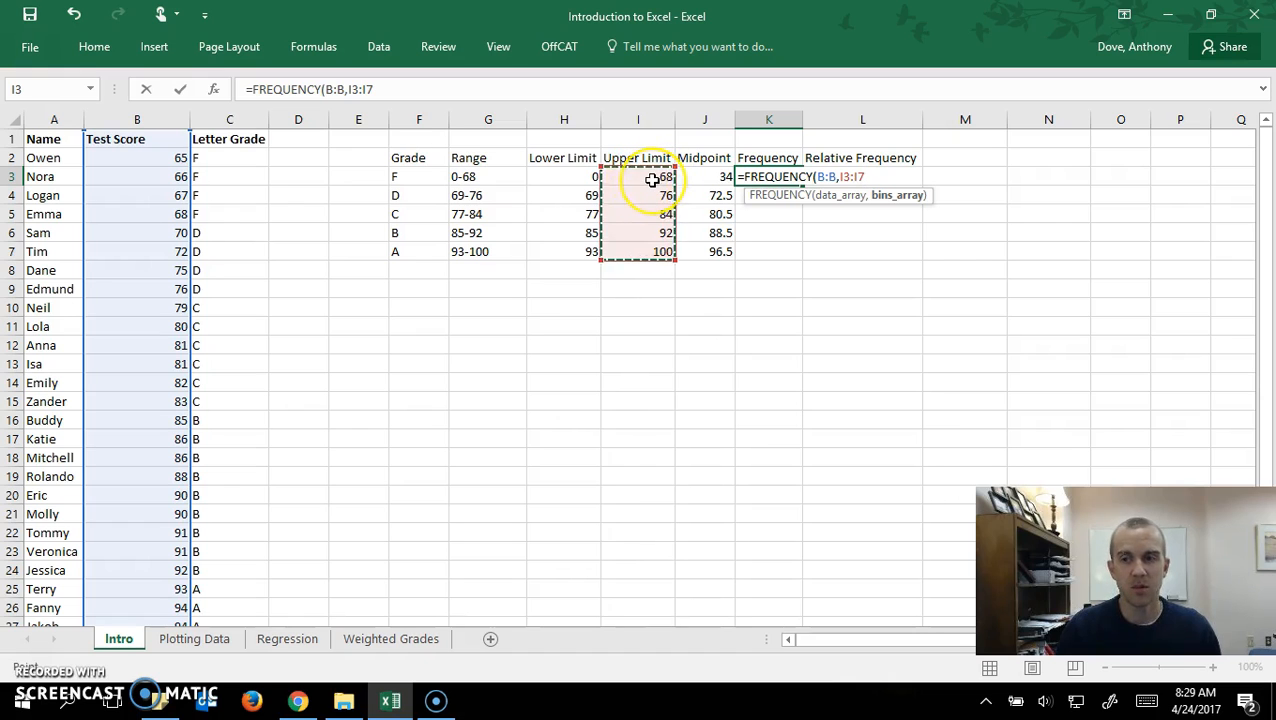
text())
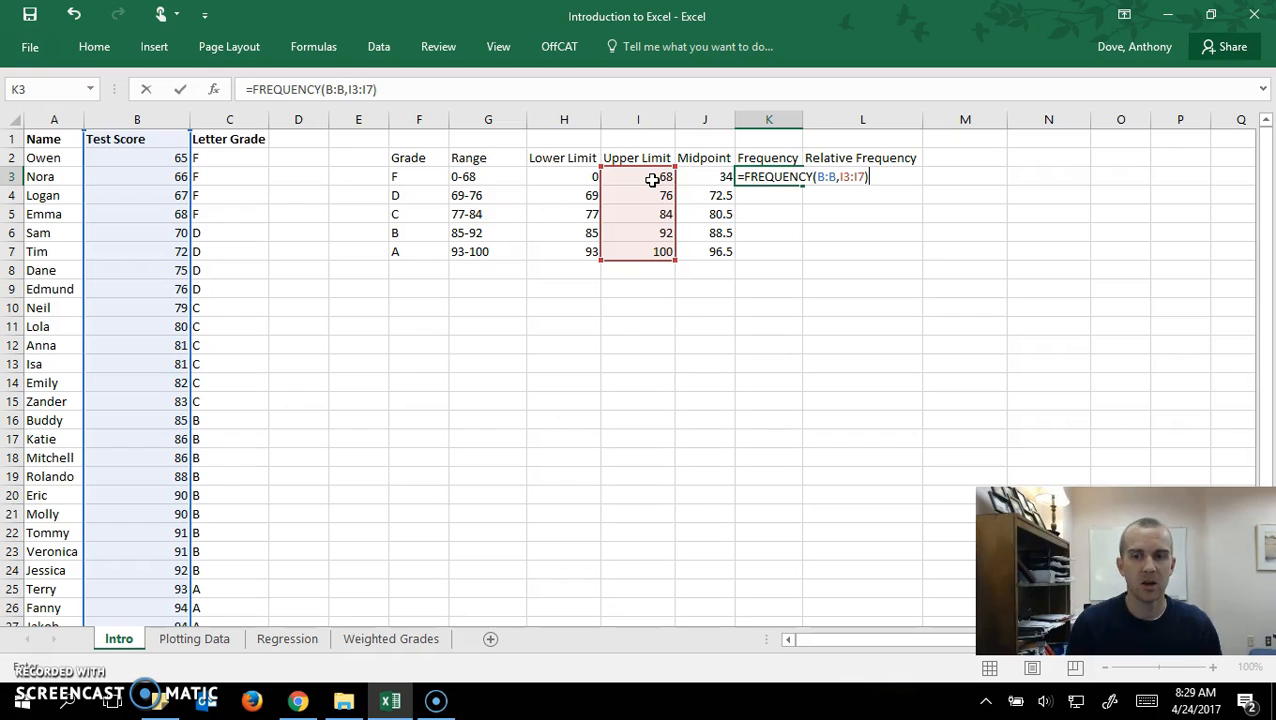
key(Return)
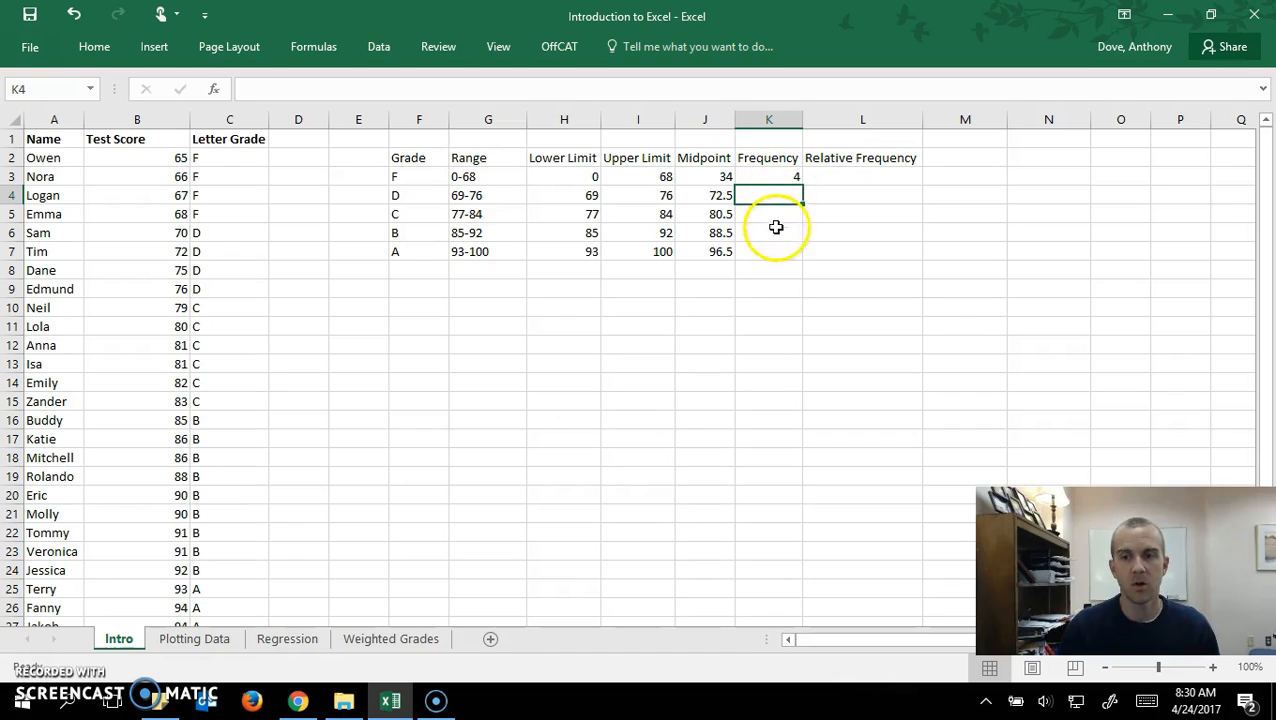
click(784, 176)
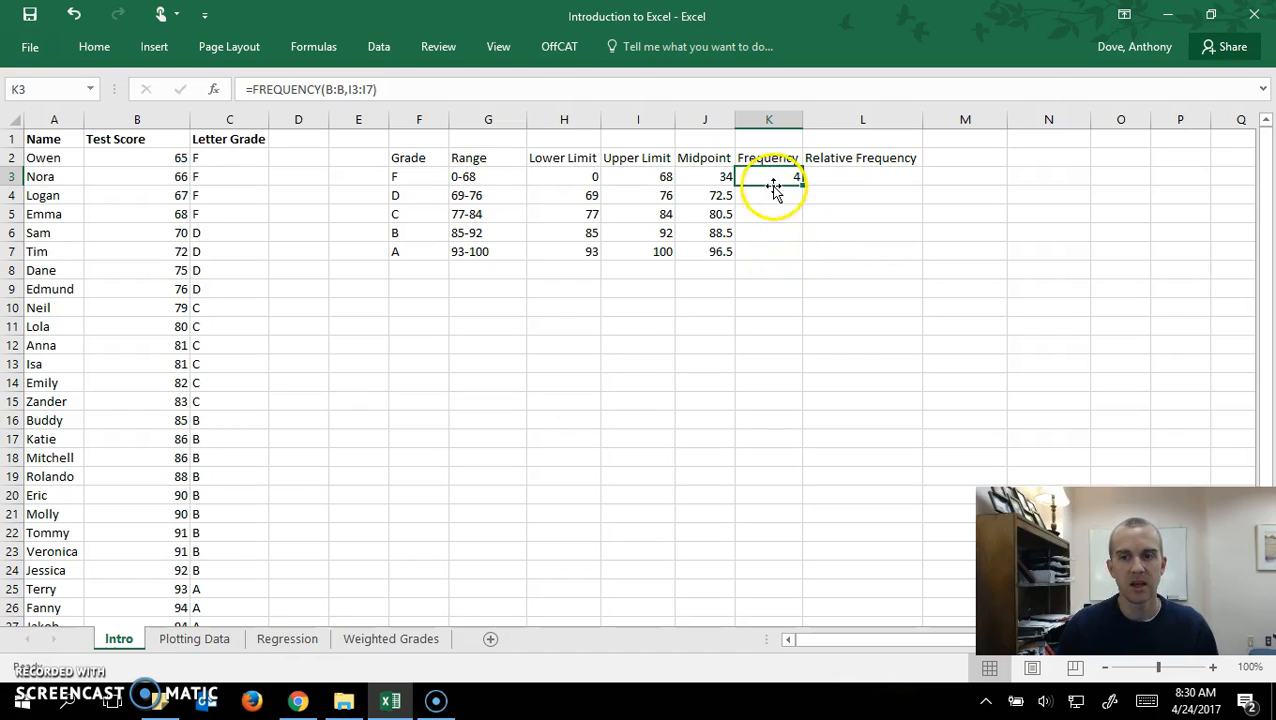
Enter the FREQUENCY formula as an array formula across K3:K7 to fill the frequencies for all five grades.
drag(768, 175, 768, 251)
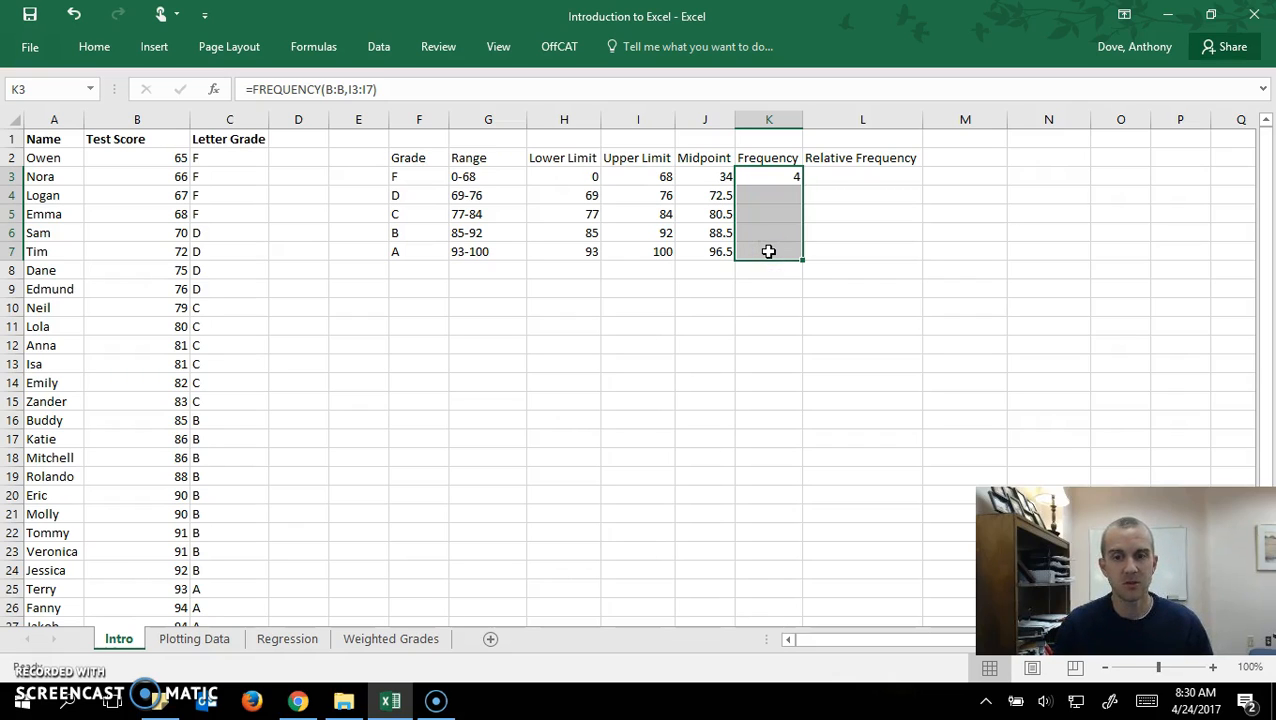
key(F2)
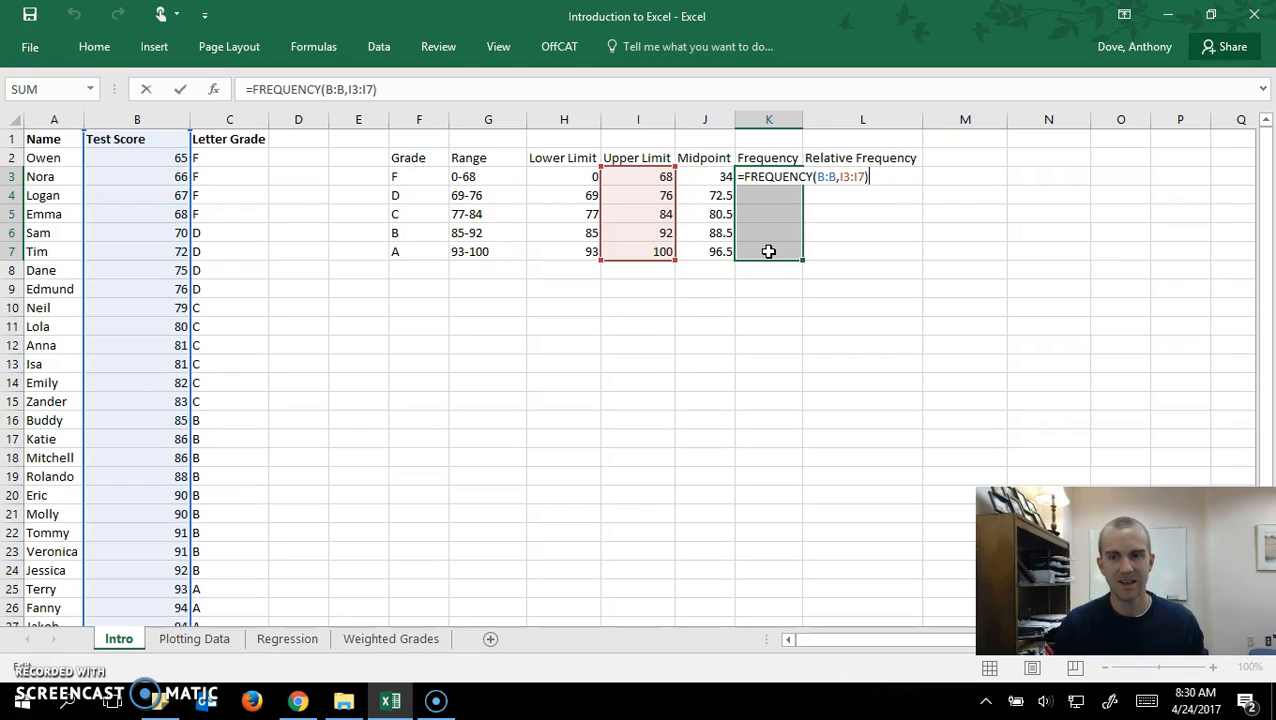
key(ctrl+shift+Return)
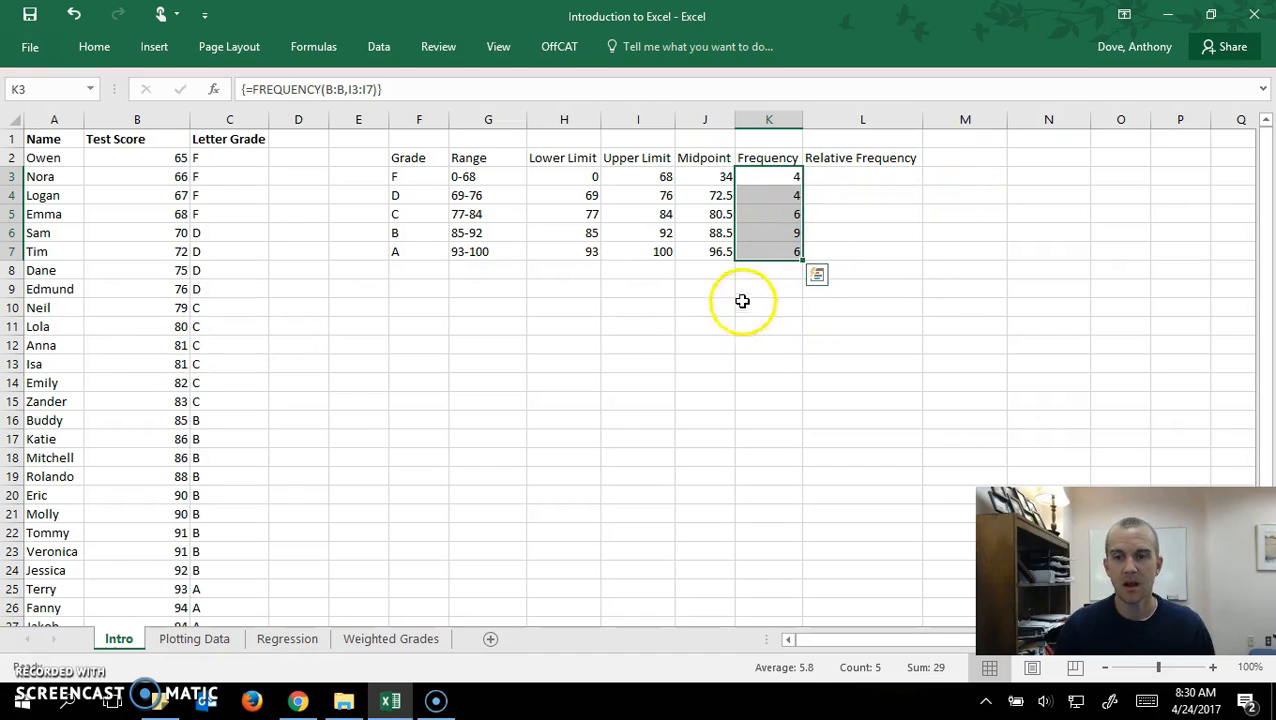
Label J9 Total and sum the frequencies in K9 with =SUM(K3:K7).
click(690, 295)
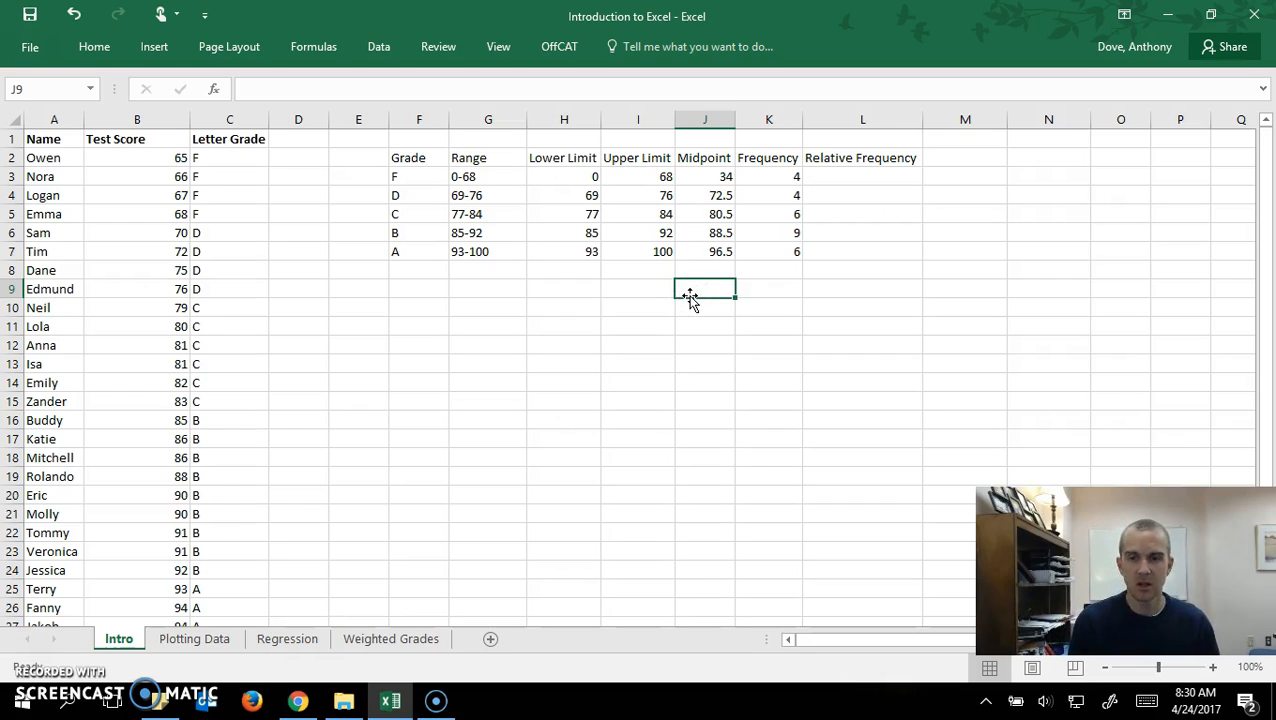
text(Total)
key(Tab)
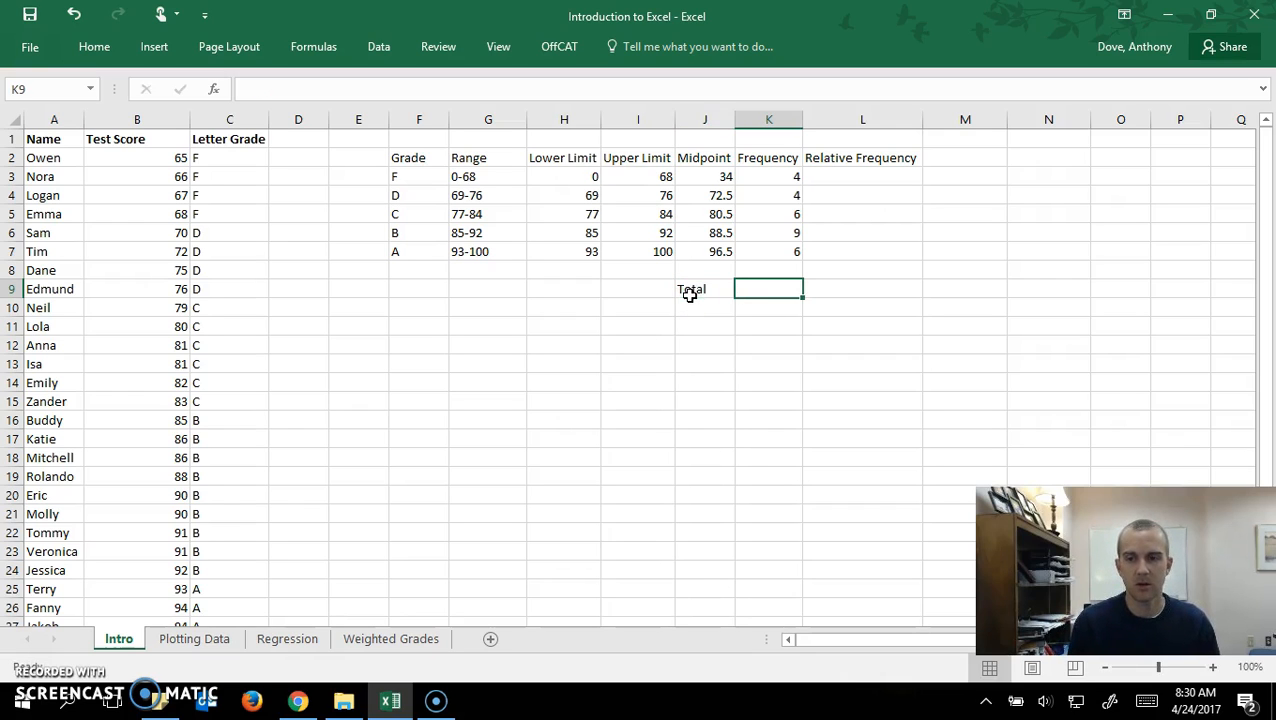
text(=sum()
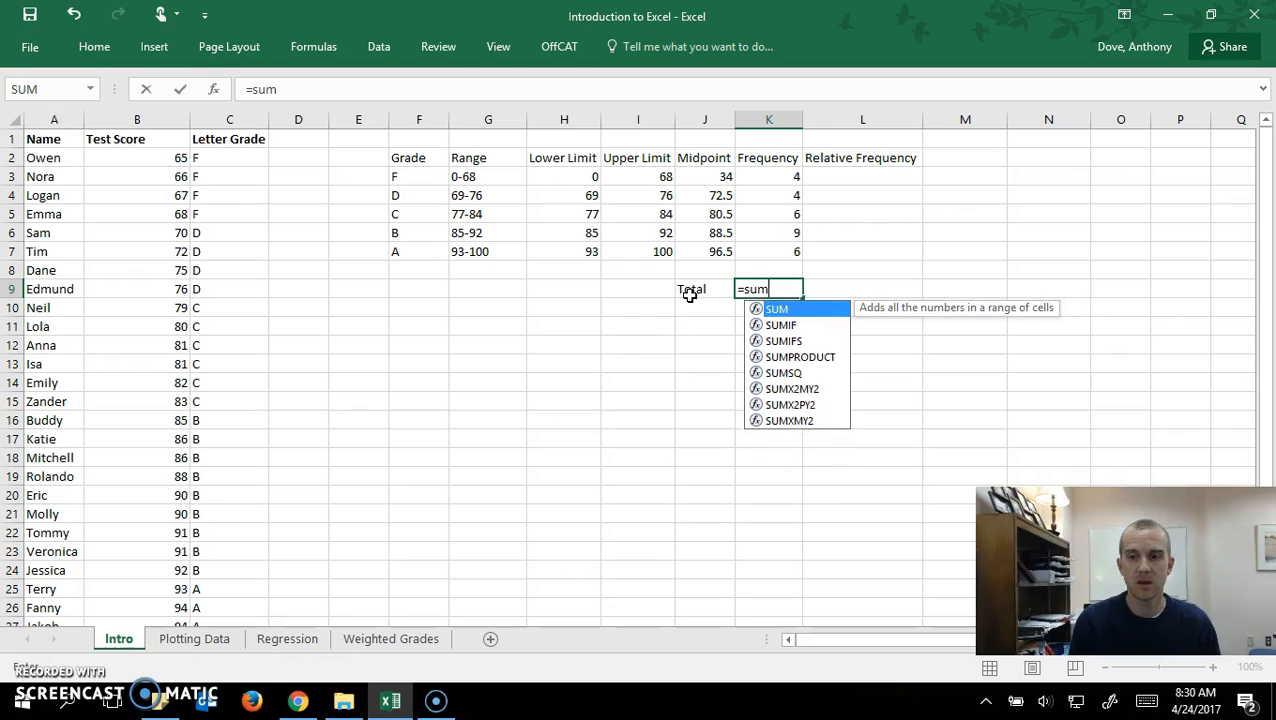
drag(786, 256, 755, 176)
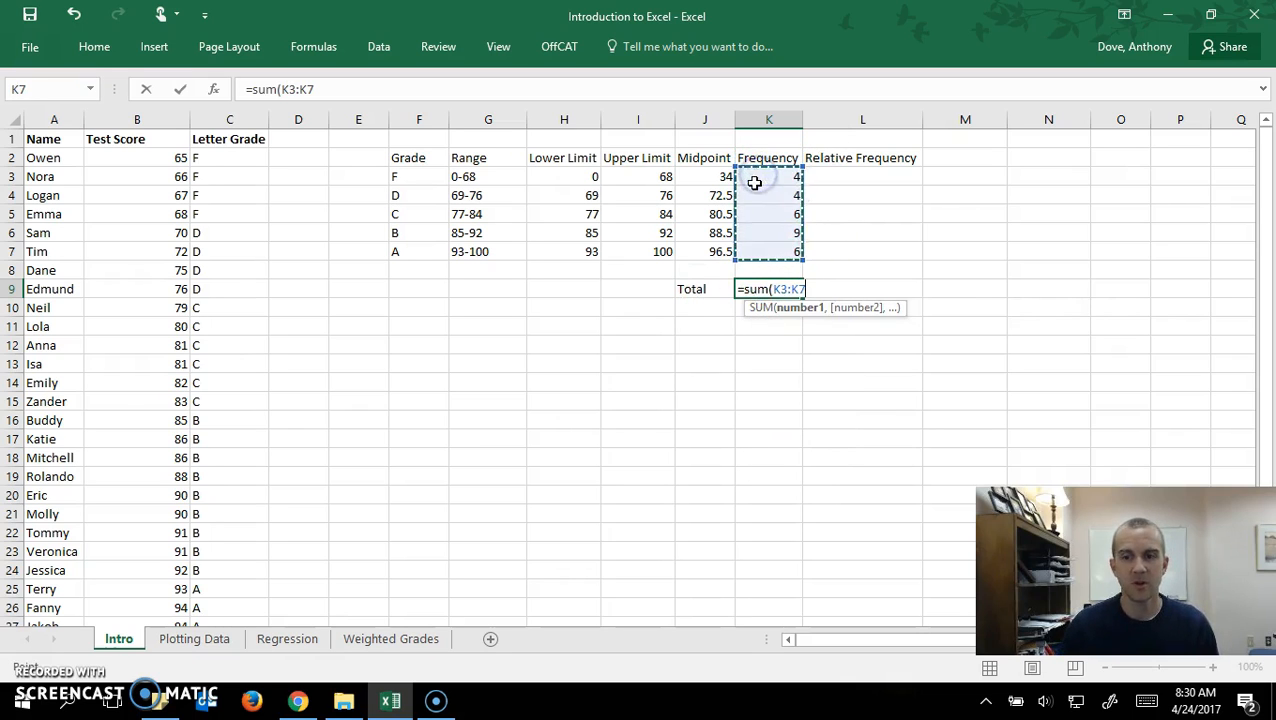
key(Return)
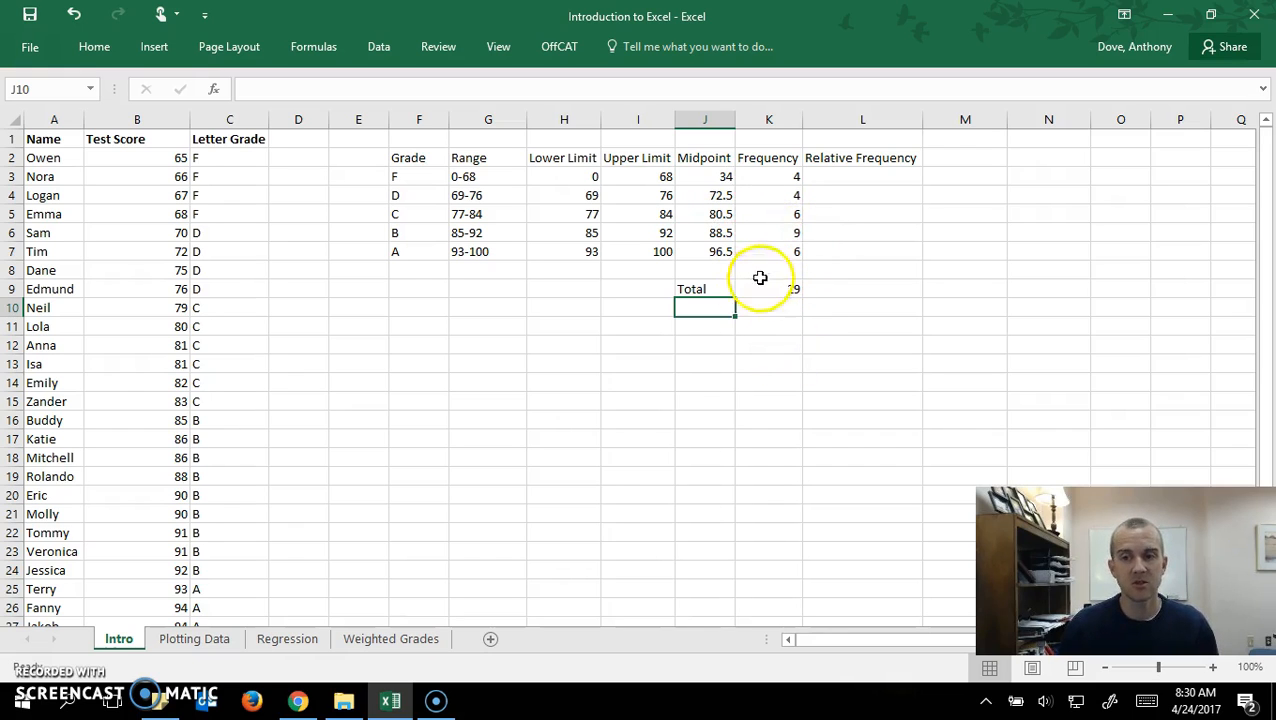
Calculate the F relative frequency in L3 with =K3/$K$9 and fill the formula down to L7.
click(836, 176)
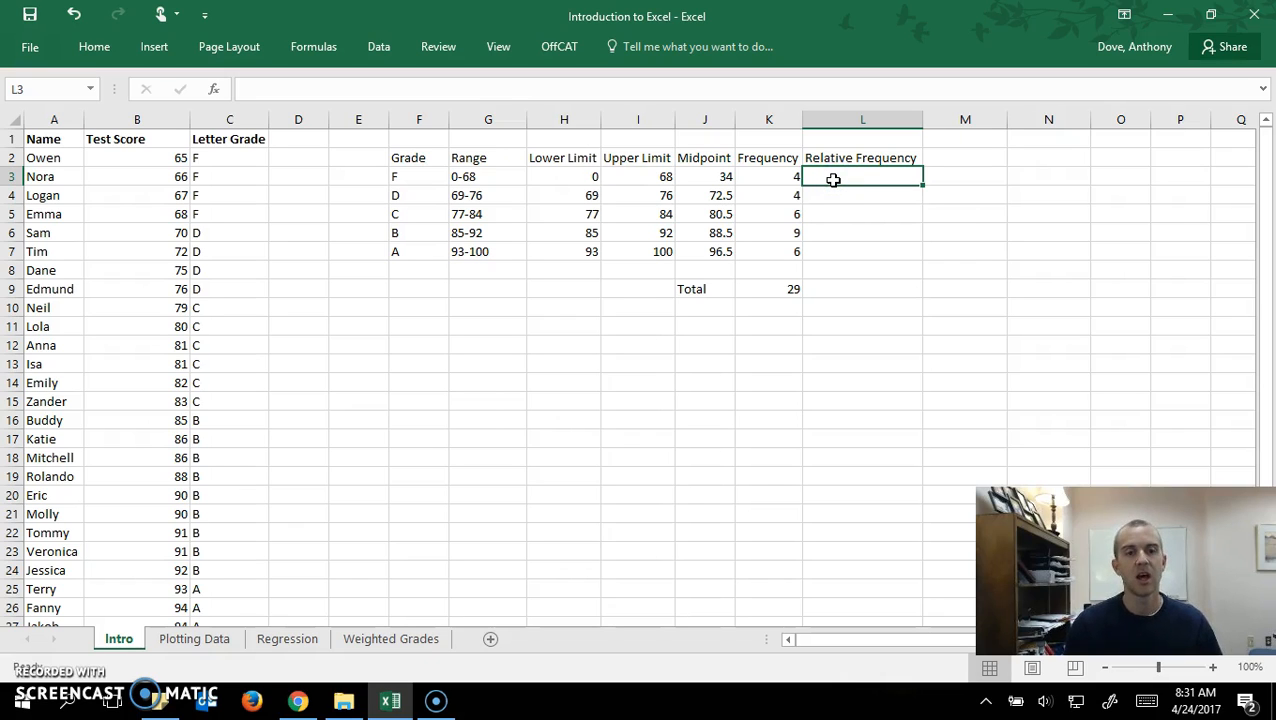
click(831, 183)
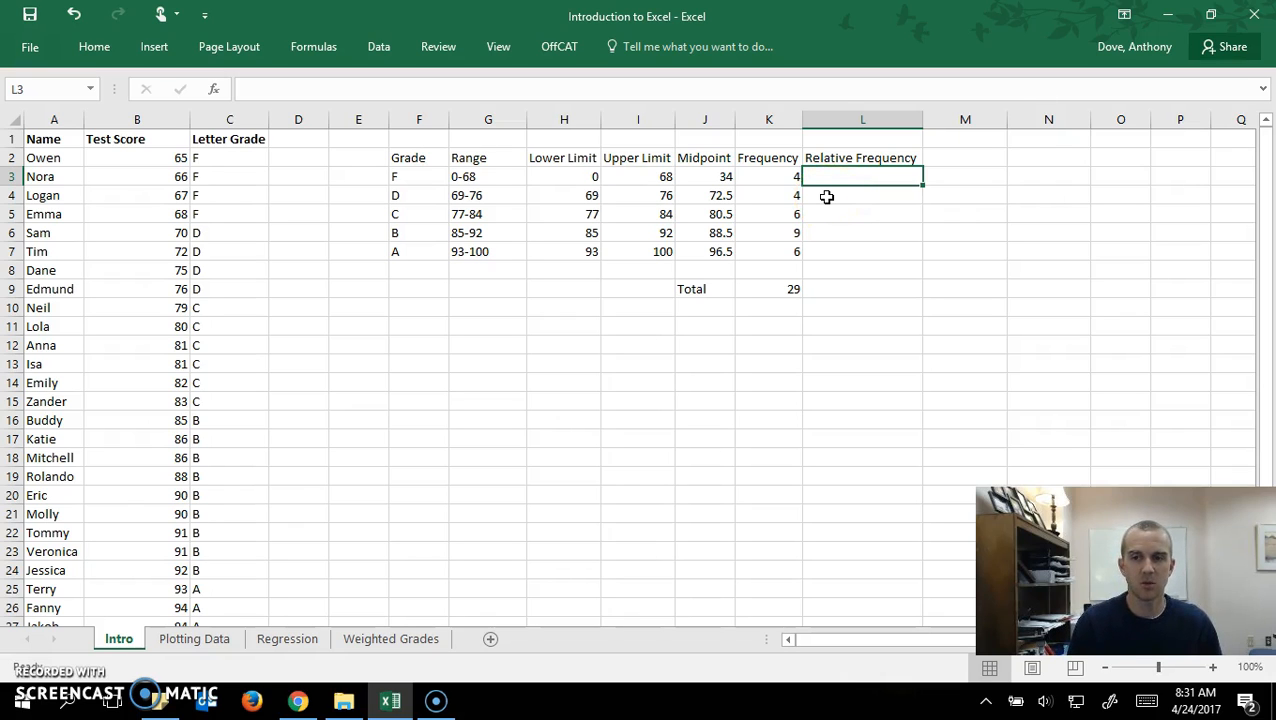
text(=)
click(782, 176)
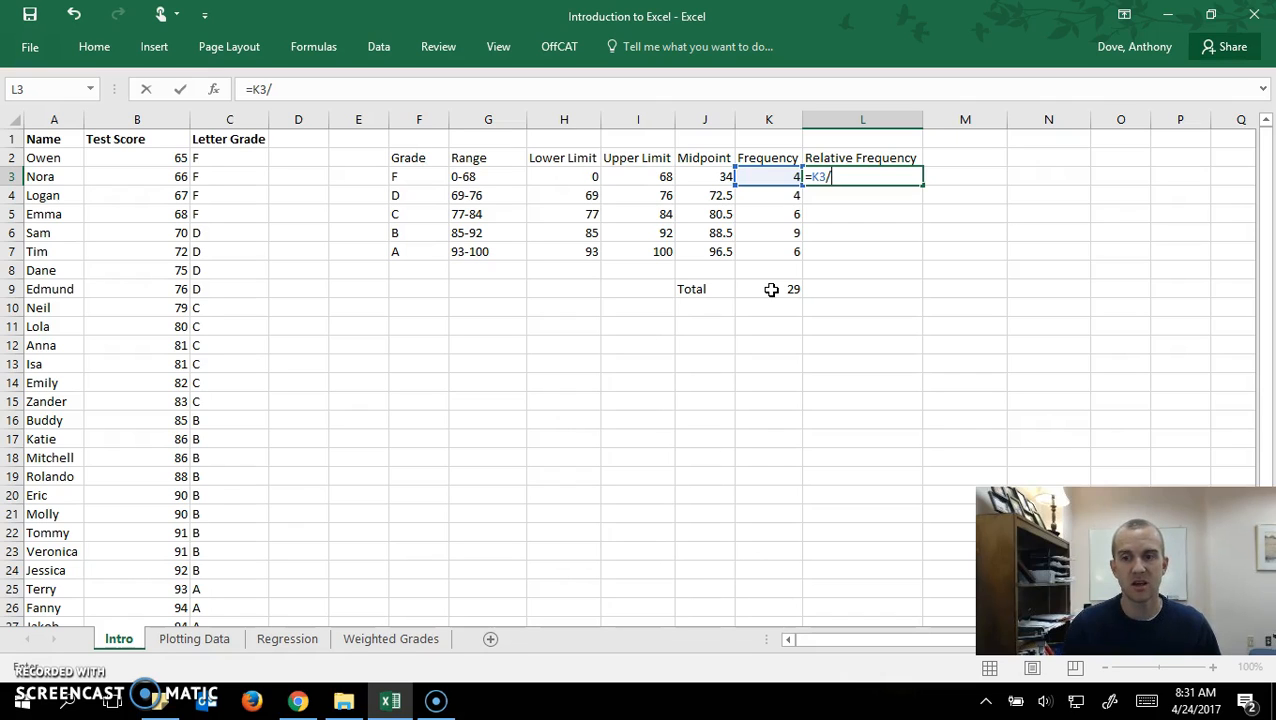
click(771, 289)
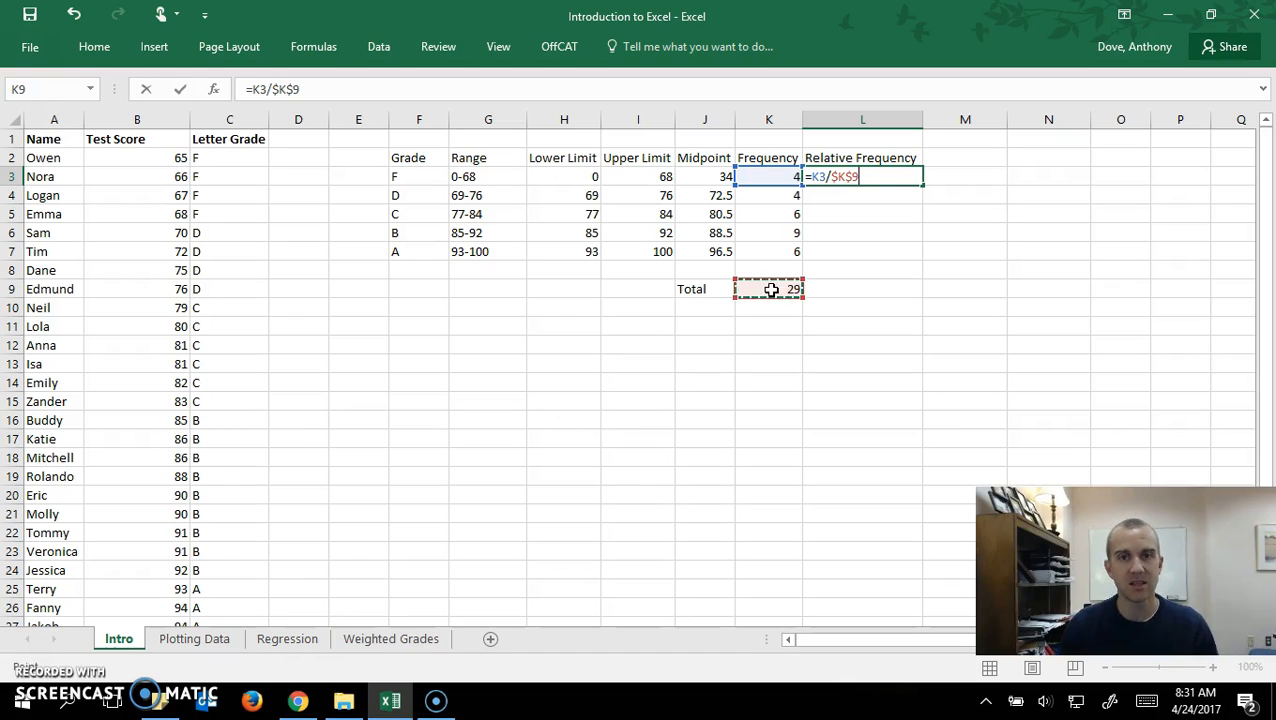
key(Return)
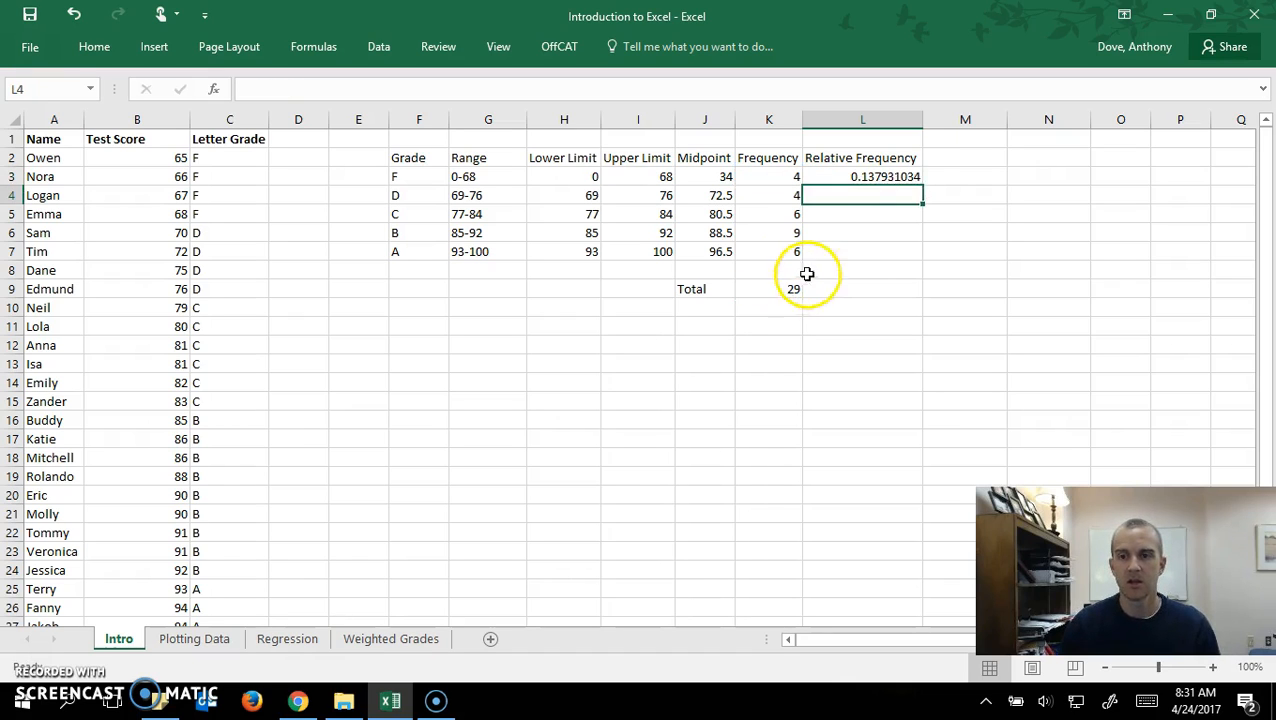
click(908, 177)
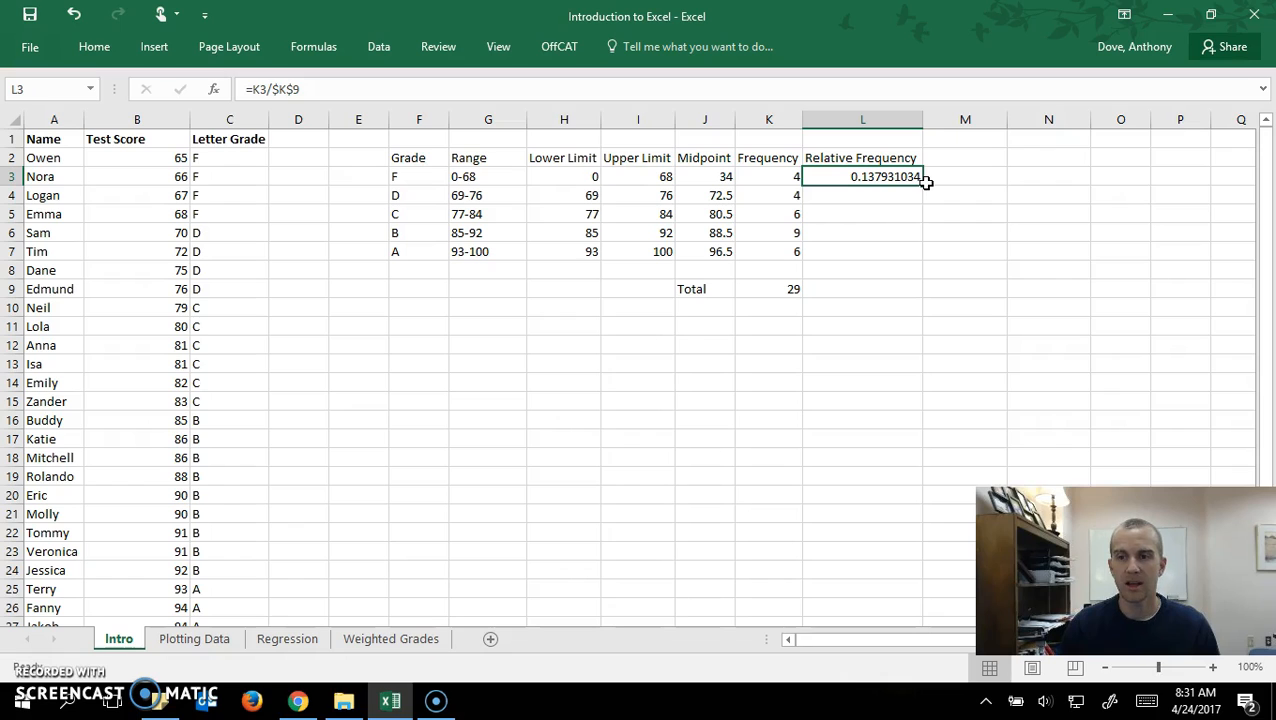
double_click(923, 186)
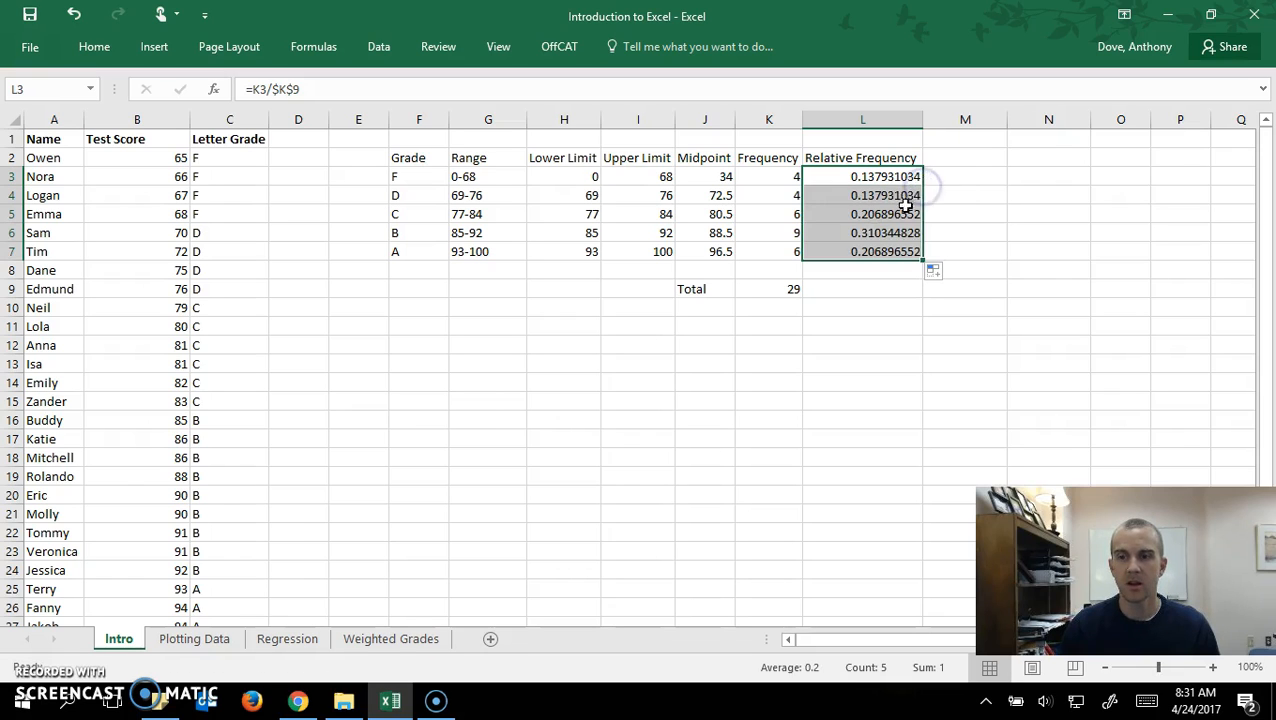
Examine the relative frequency formulas in L4 through L7 and their fixed reference to the total in K9.
click(896, 193)
click(886, 213)
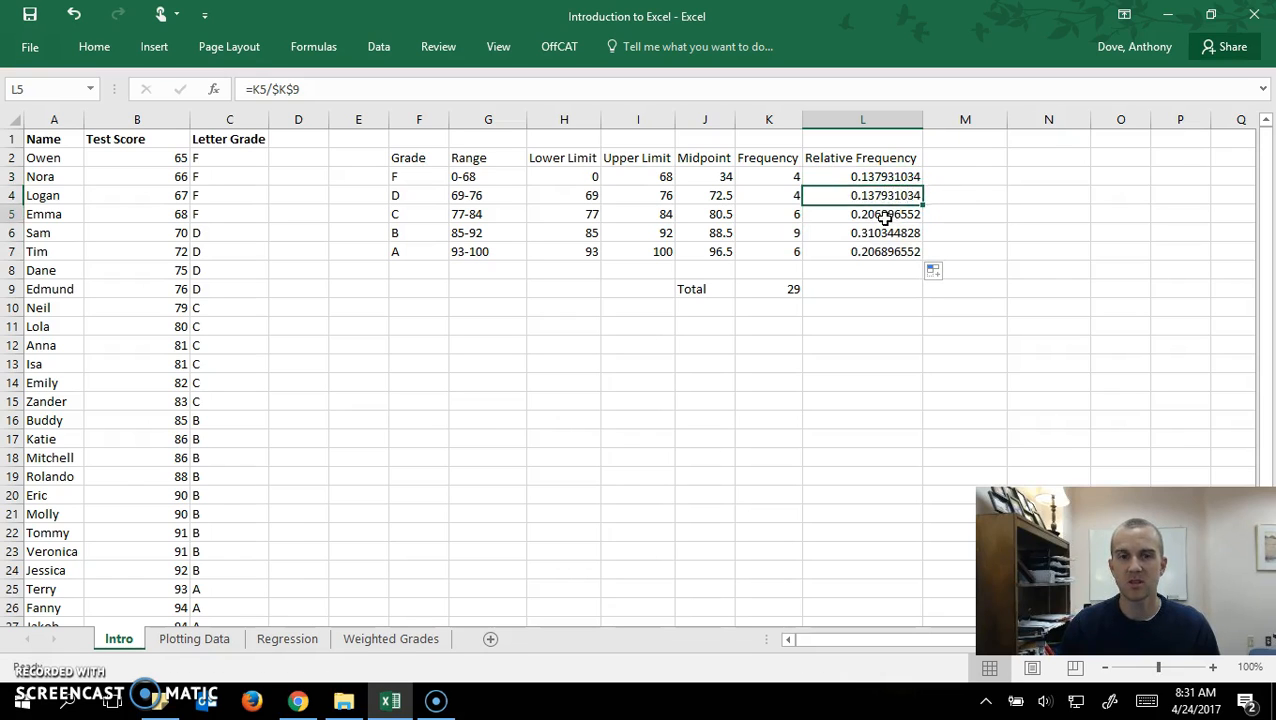
click(884, 233)
click(879, 254)
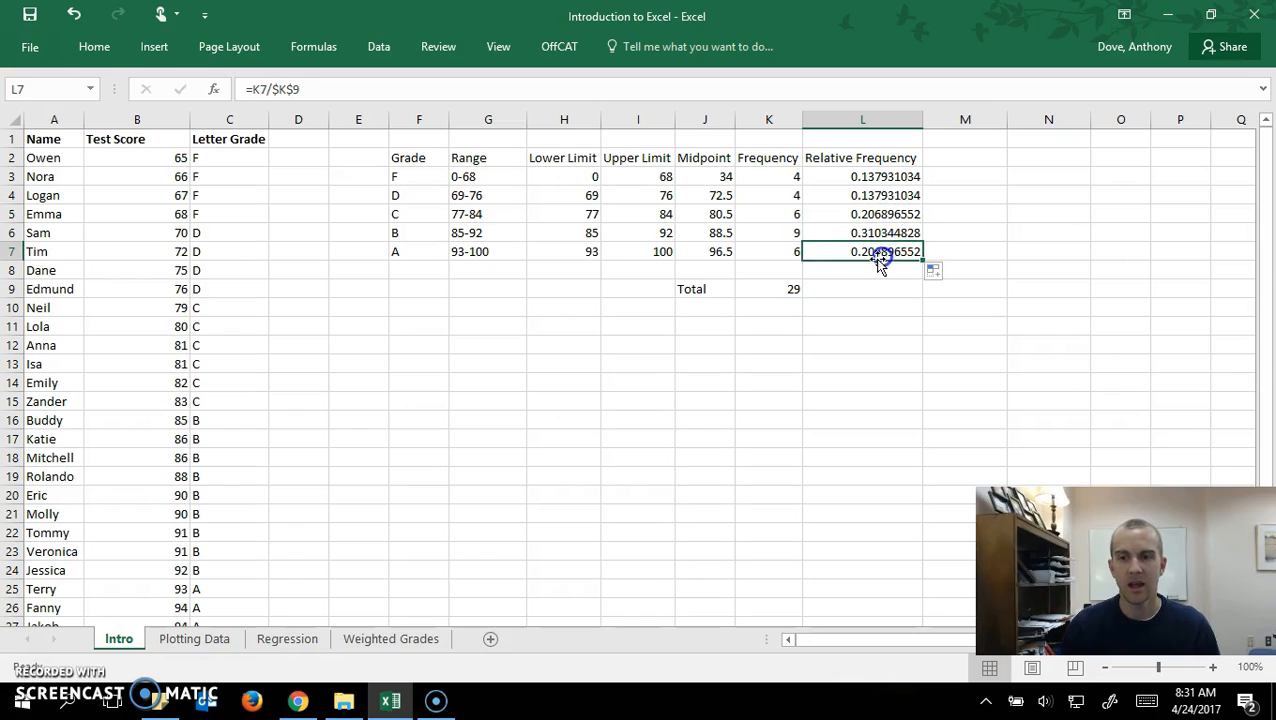
click(786, 288)
click(870, 251)
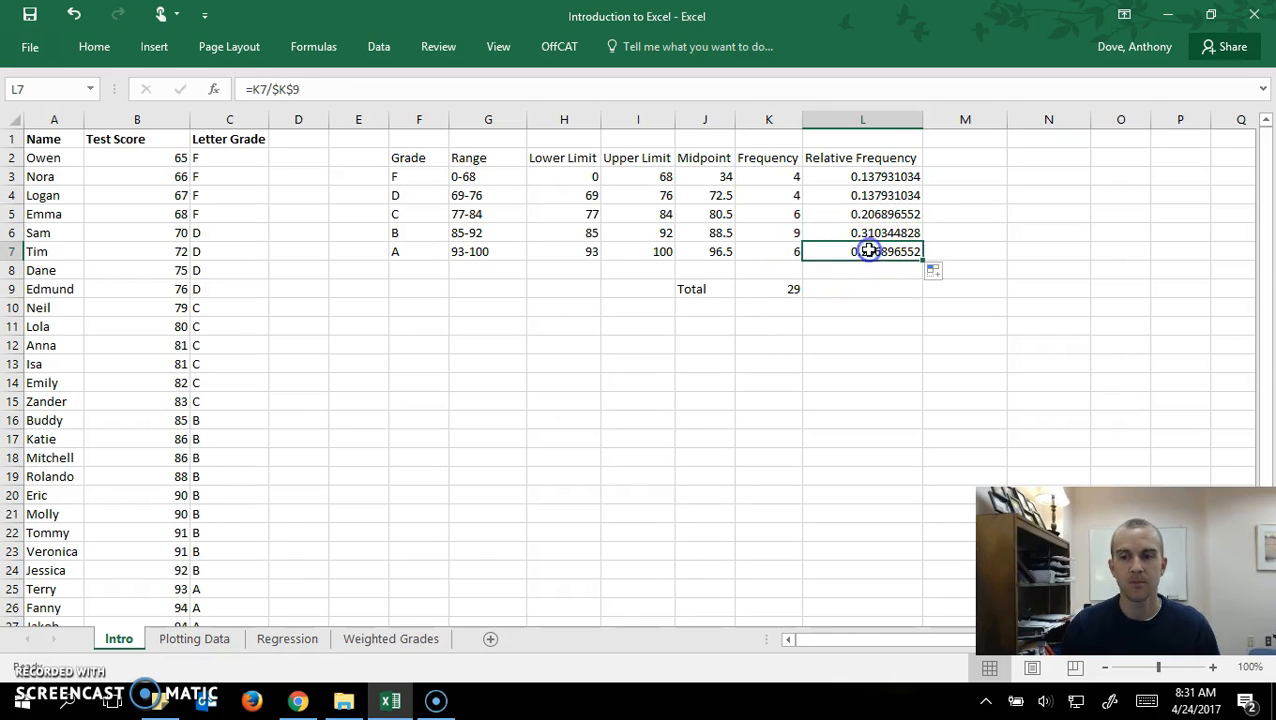
click(878, 196)
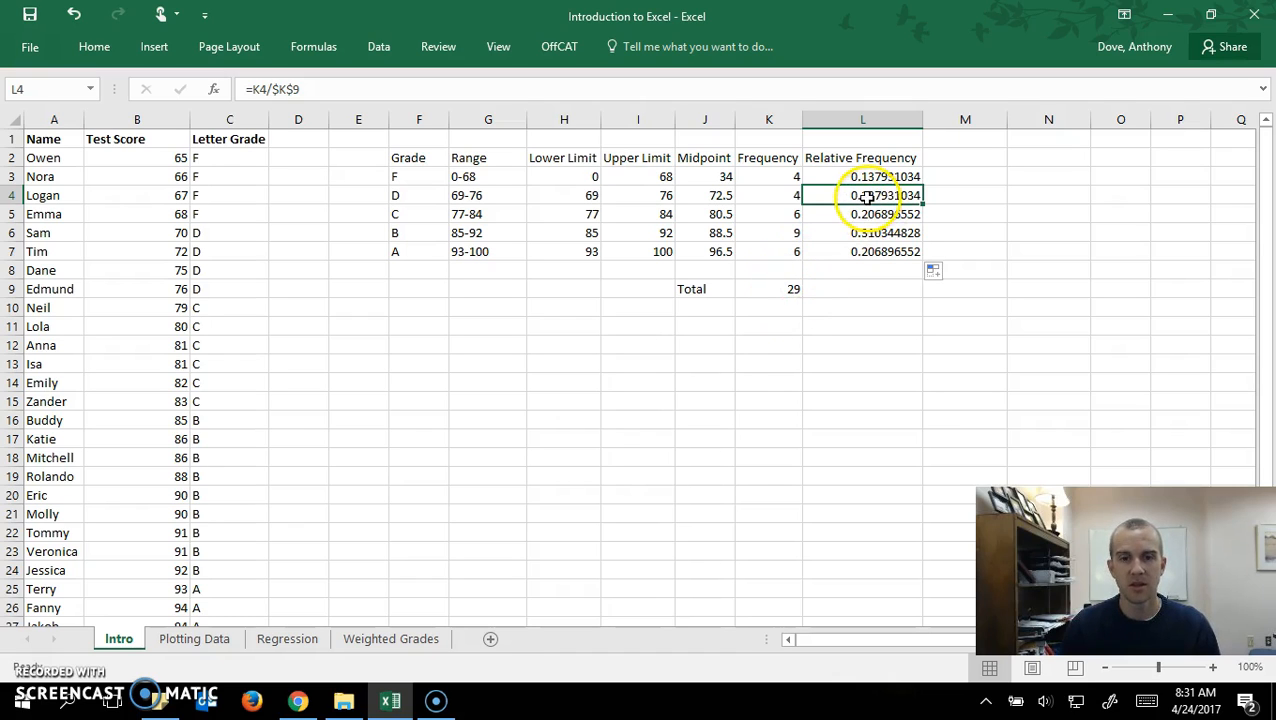
click(778, 311)
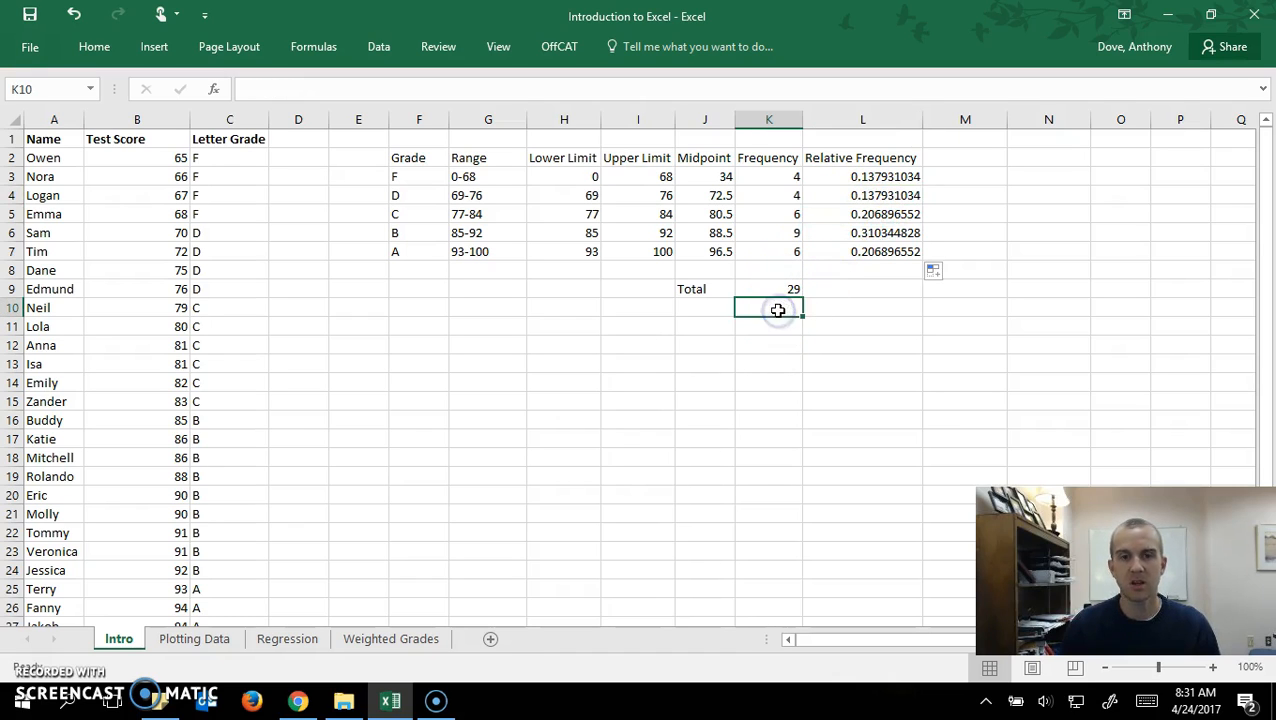
click(778, 326)
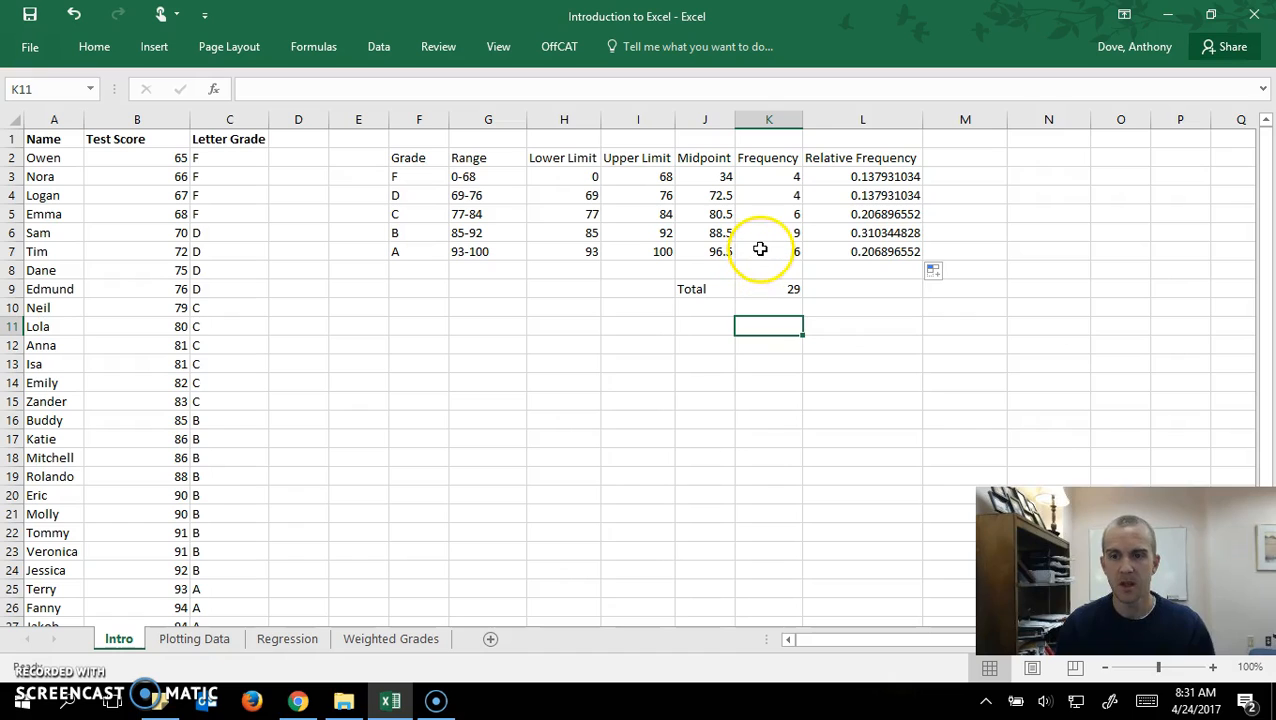
click(335, 368)
Insert a 2-D clustered column chart of the frequencies in K3:K7.
click(775, 248)
drag(775, 248, 763, 178)
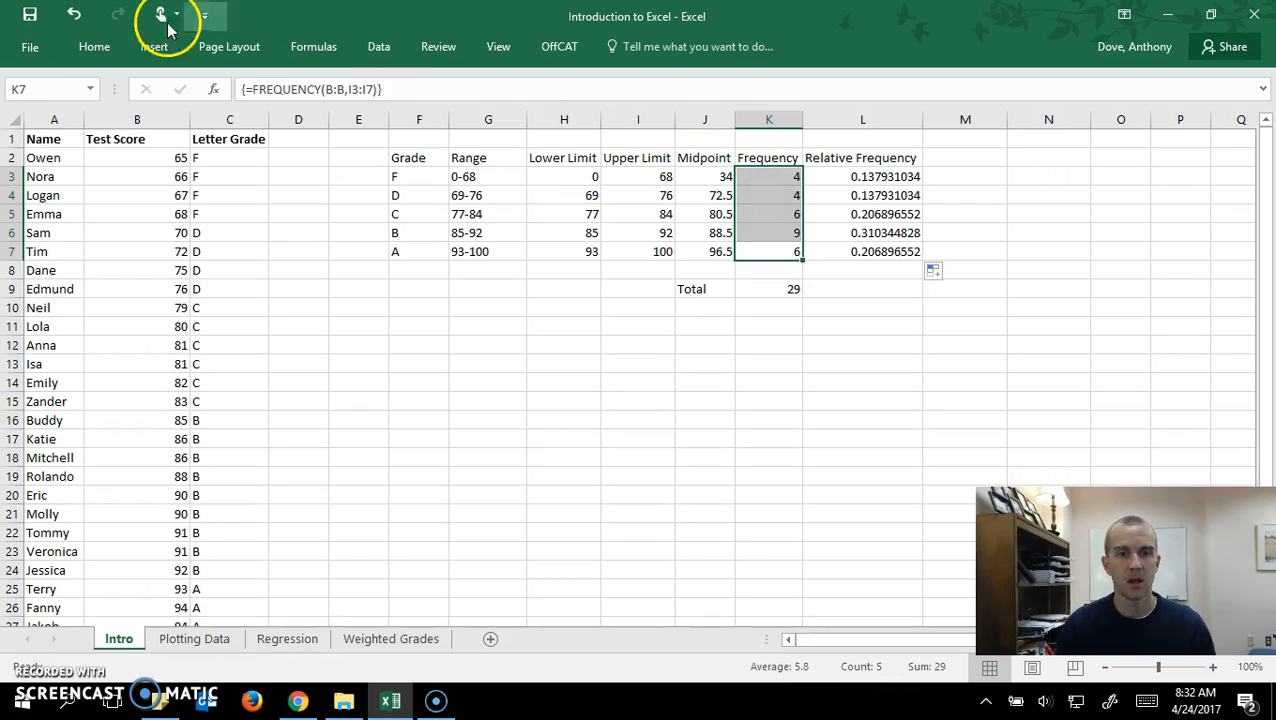
click(152, 46)
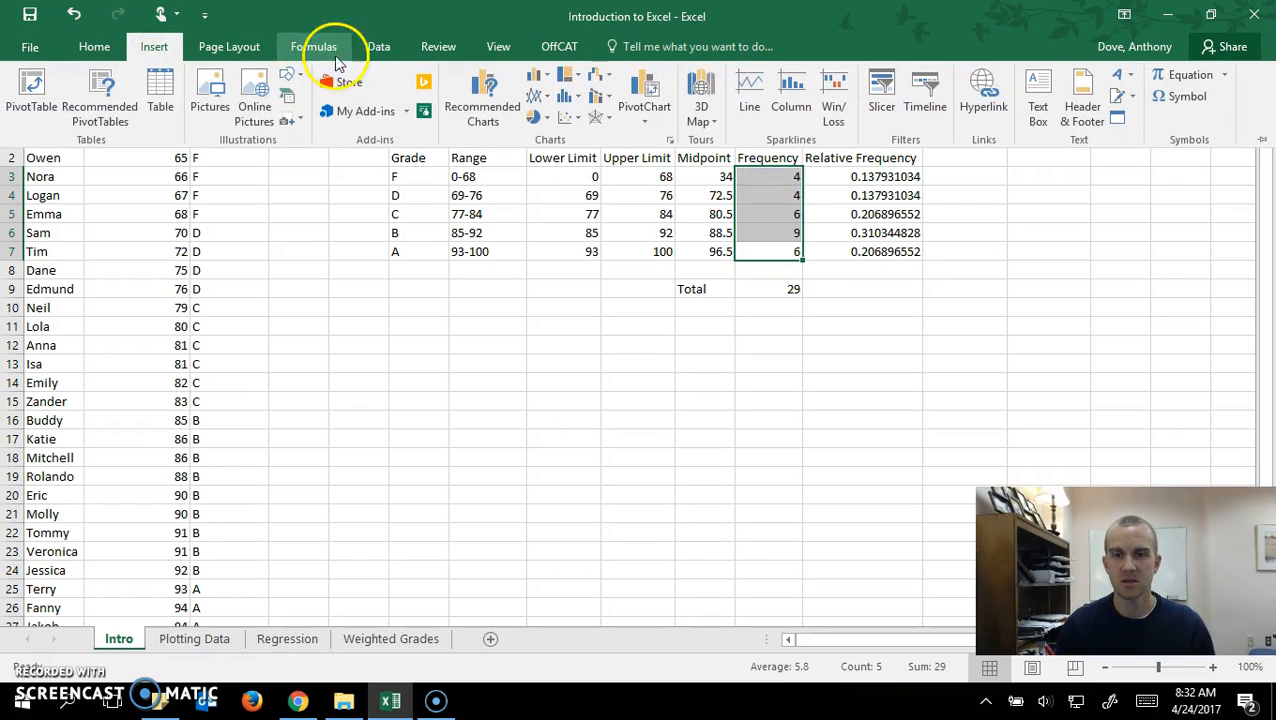
click(541, 82)
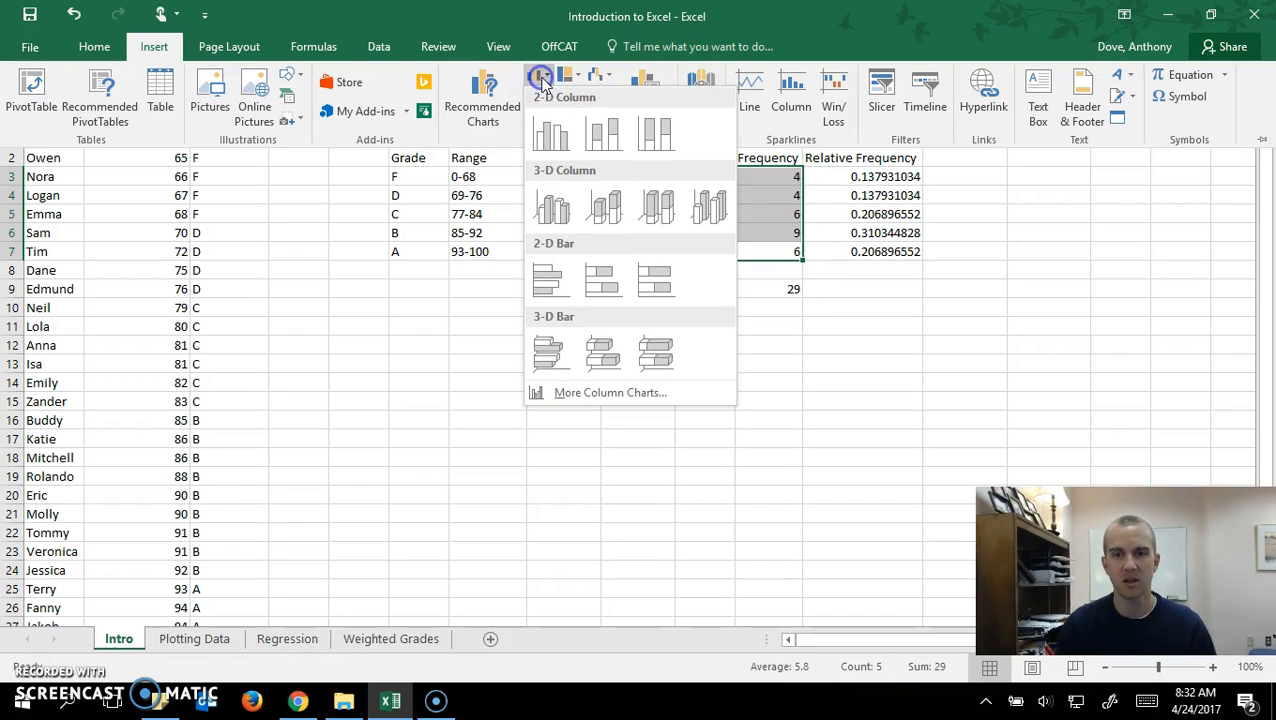
click(548, 140)
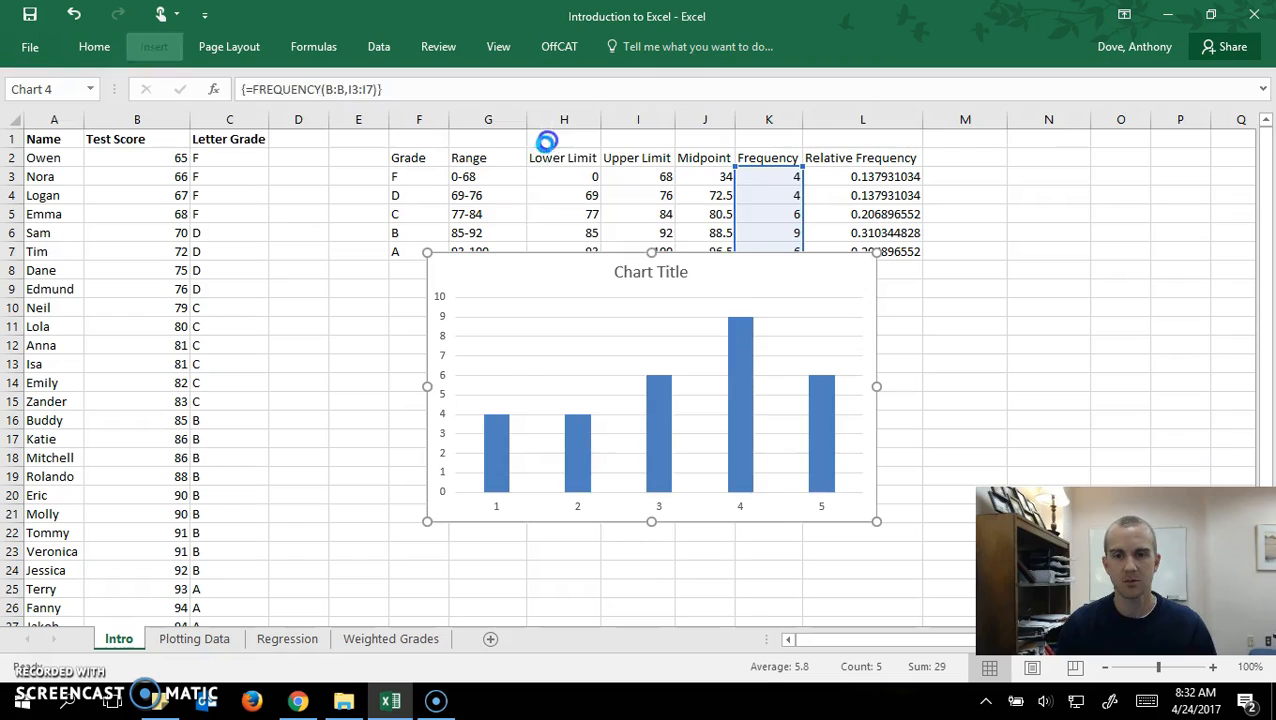
Move the chart below the grade table, beside the letter grades, and shrink it to end around column H, row 23.
drag(534, 271, 378, 333)
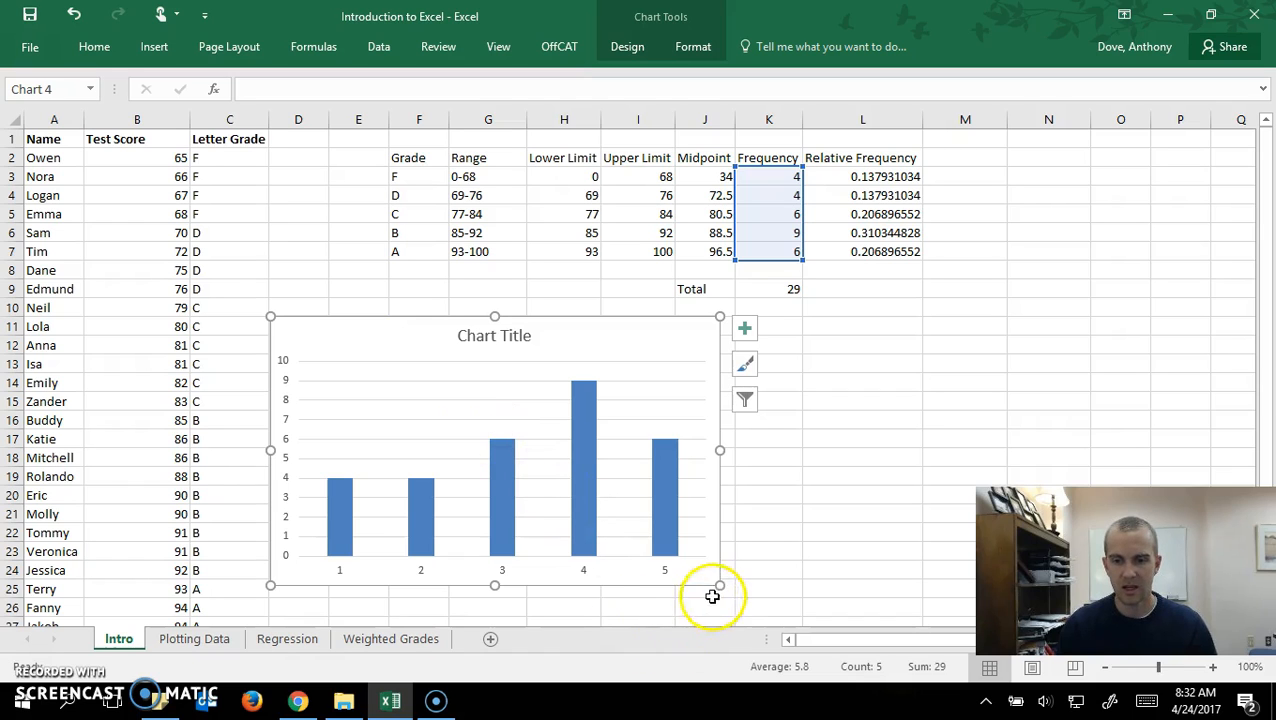
drag(720, 450, 604, 449)
drag(602, 584, 565, 561)
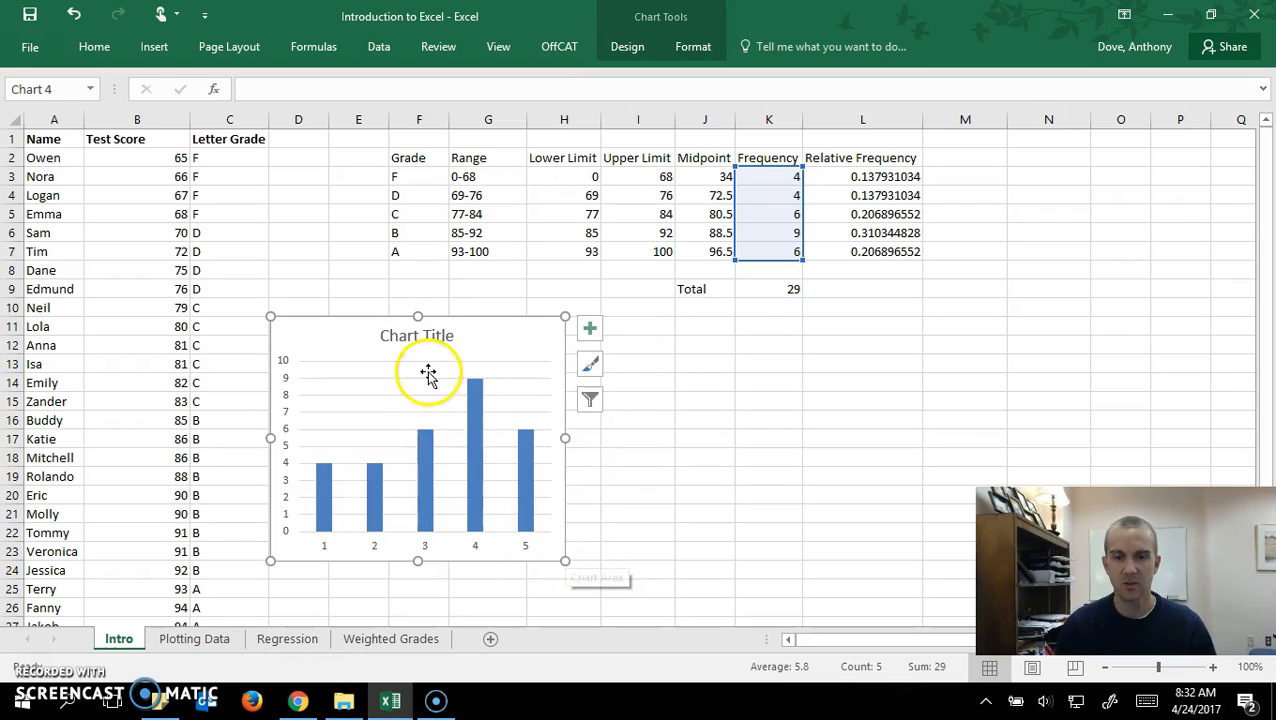
Apply quick layout Layout 8 to the column chart to turn it into a gapless histogram with axis titles.
mouse_move(470, 402)
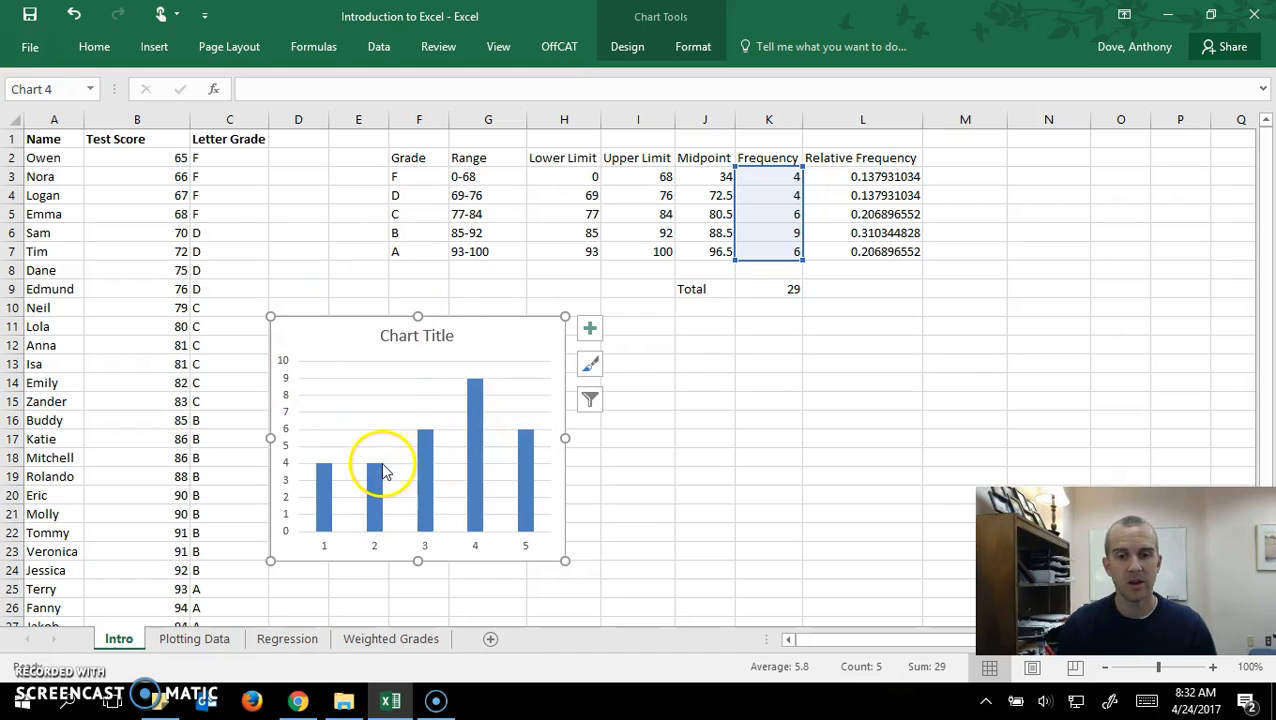
click(624, 47)
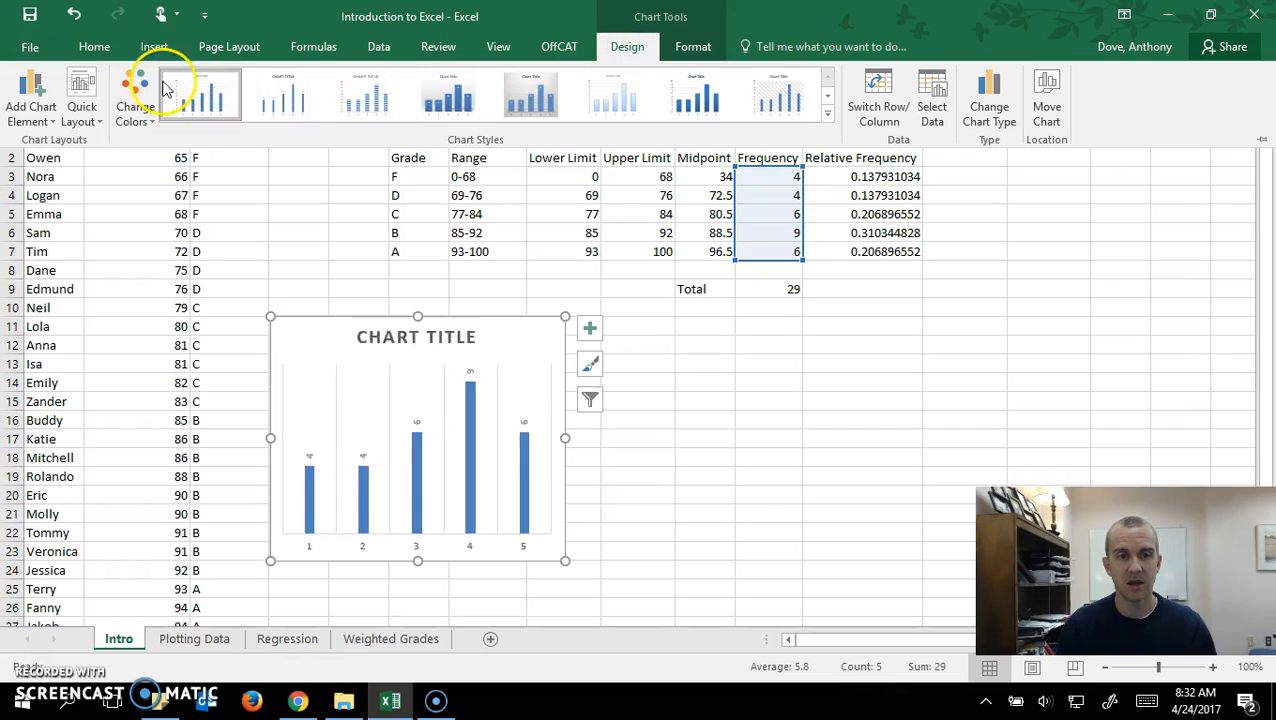
click(82, 100)
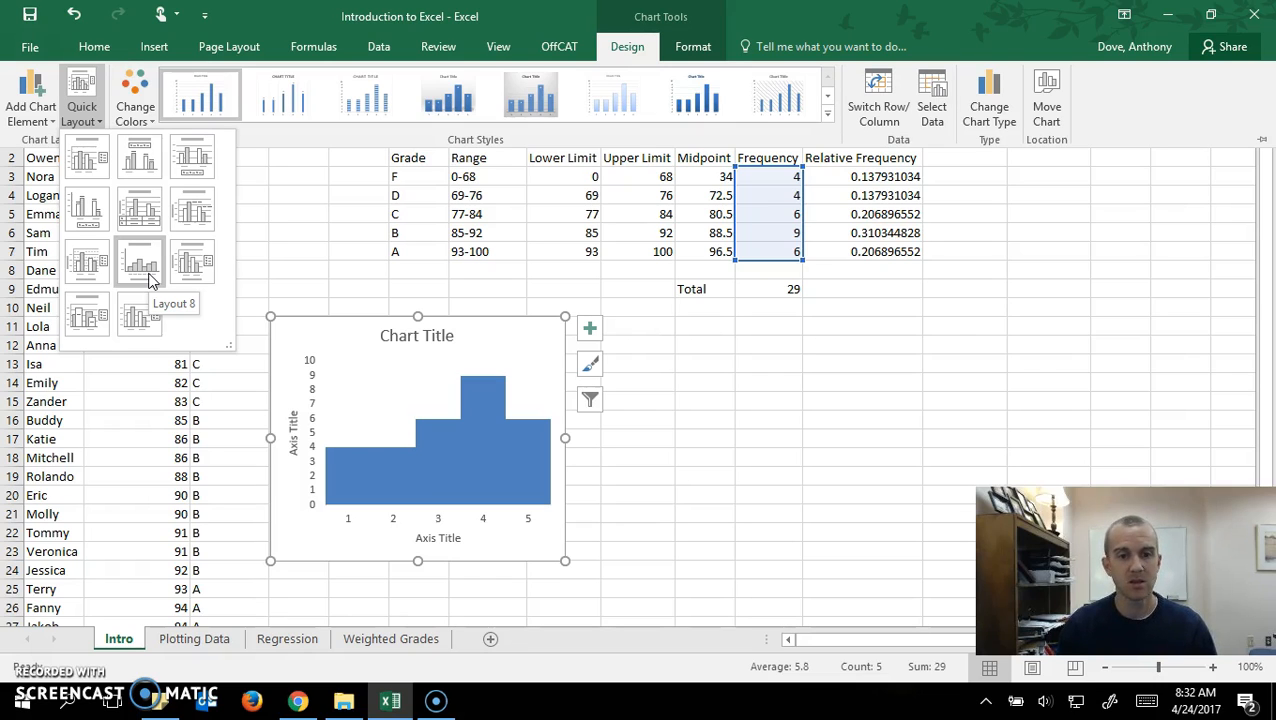
click(140, 263)
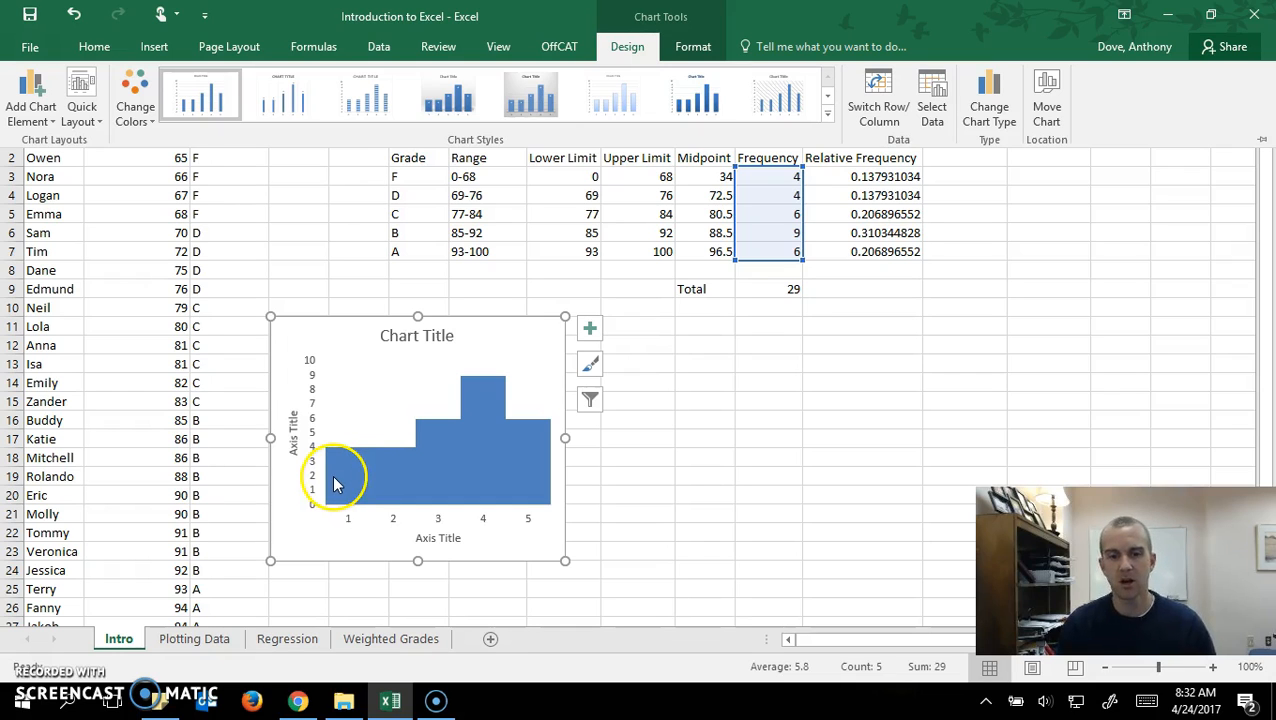
Give the histogram bars an orange outline from the standard colors and deselect the chart.
right_click(433, 467)
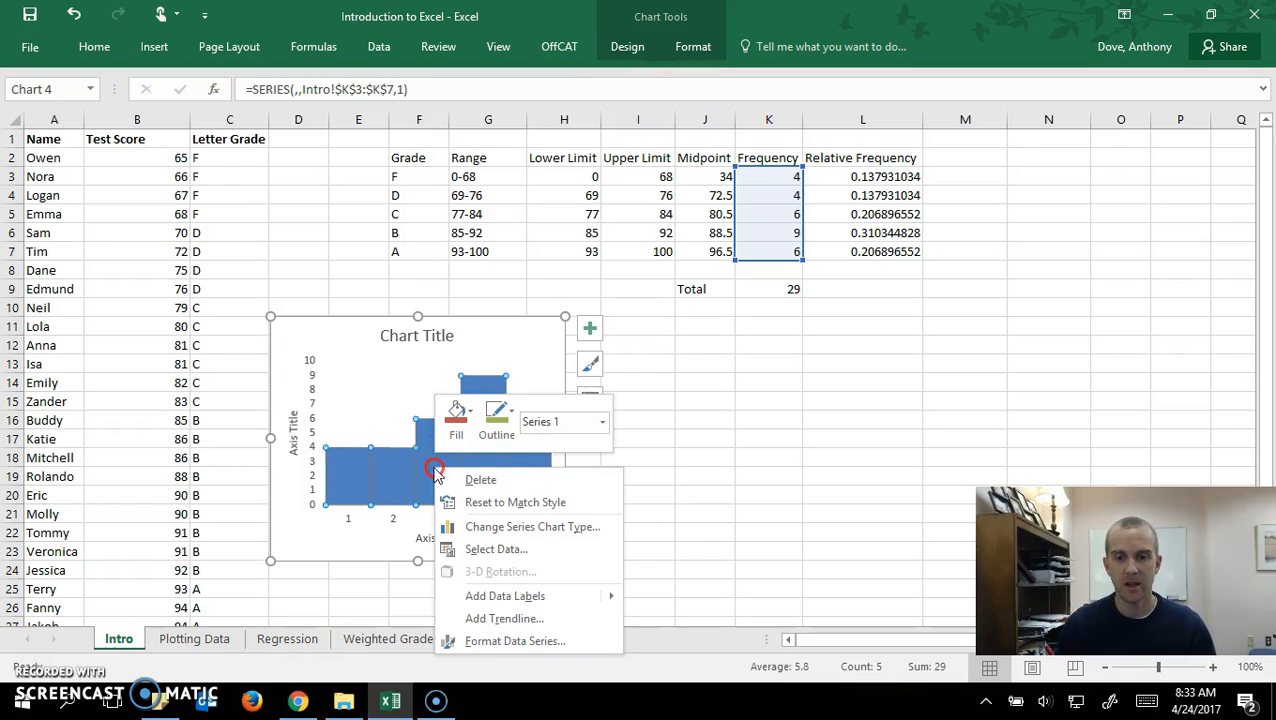
click(496, 418)
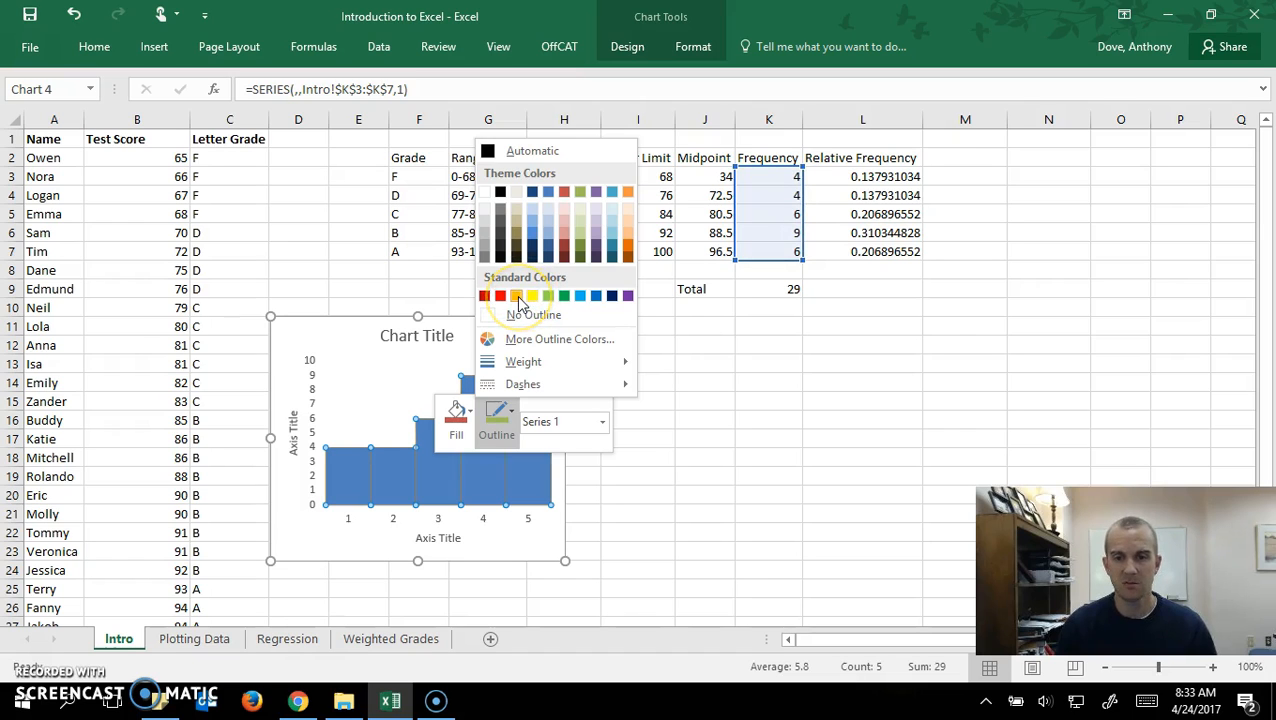
click(516, 295)
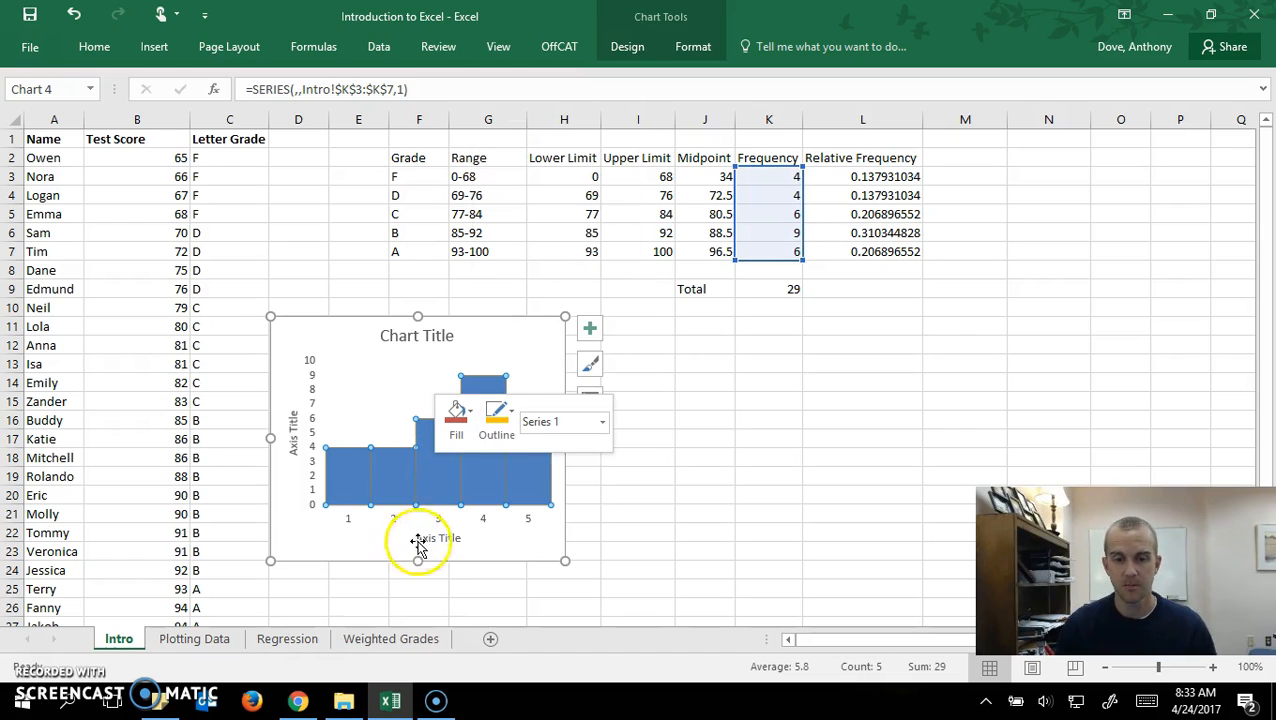
click(638, 530)
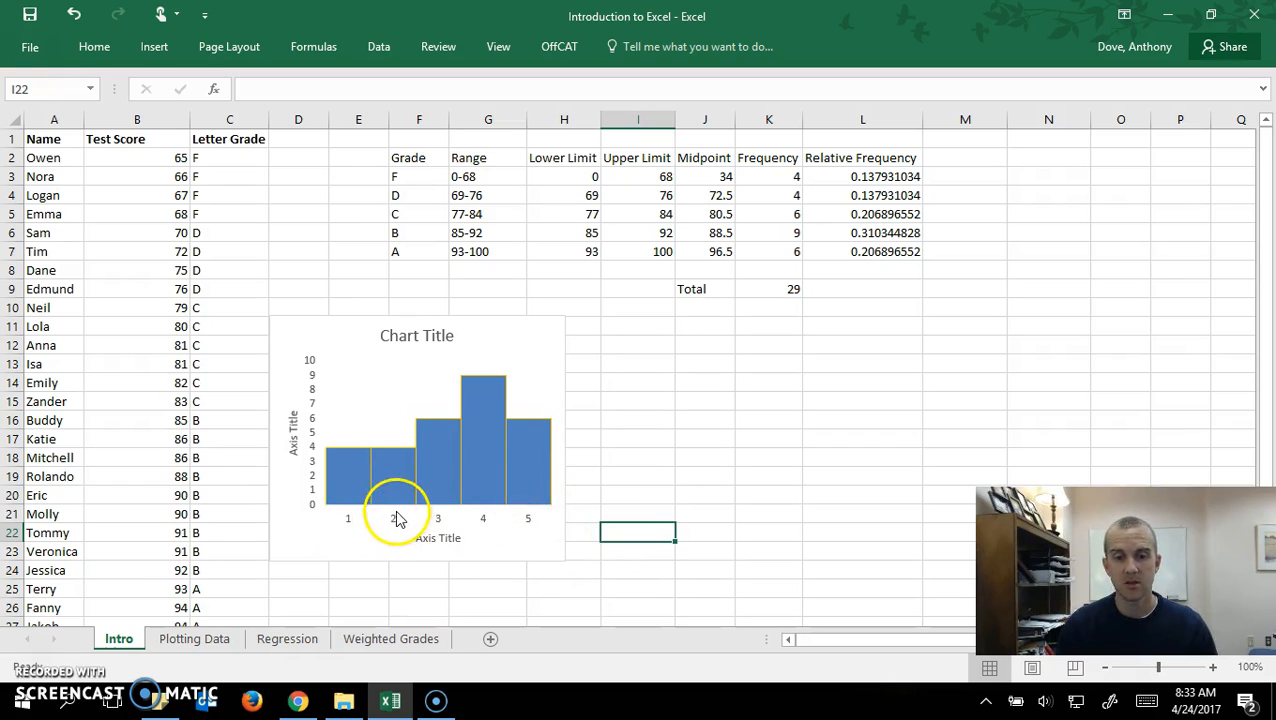
Examine the histogram bars' fill and border options, the available chart elements and the chart style gallery.
click(428, 470)
right_click(427, 468)
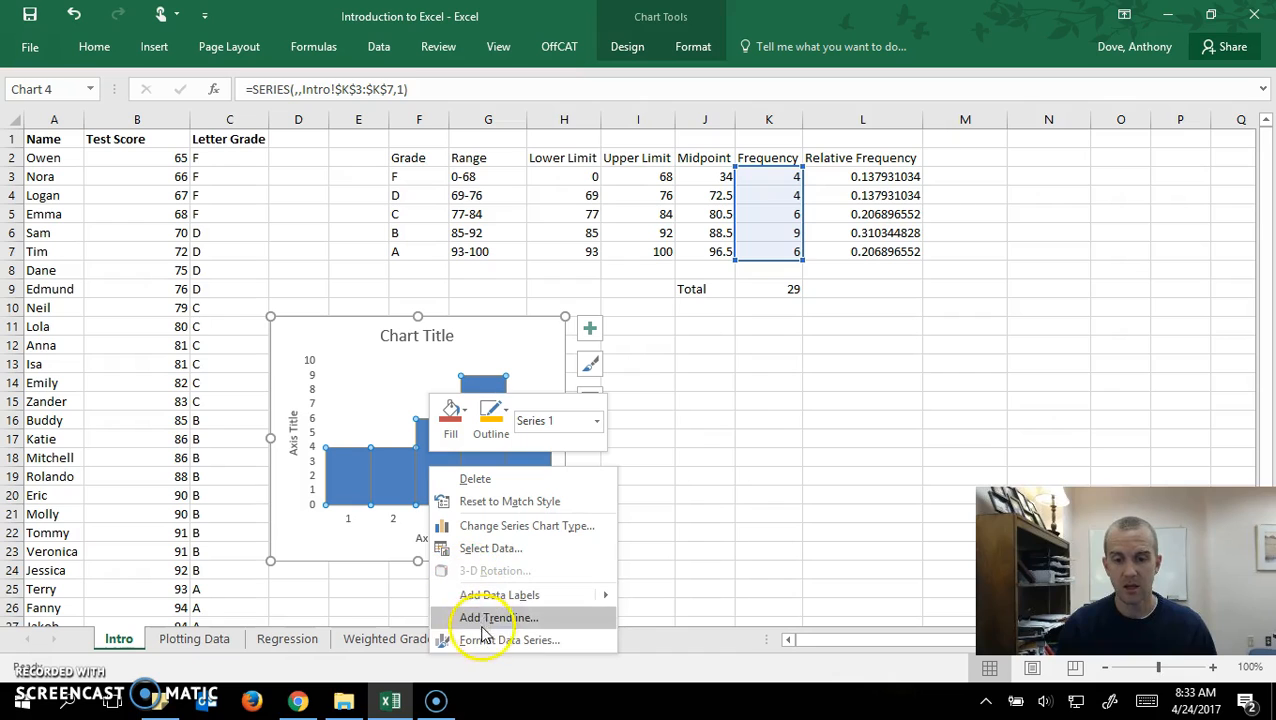
click(485, 640)
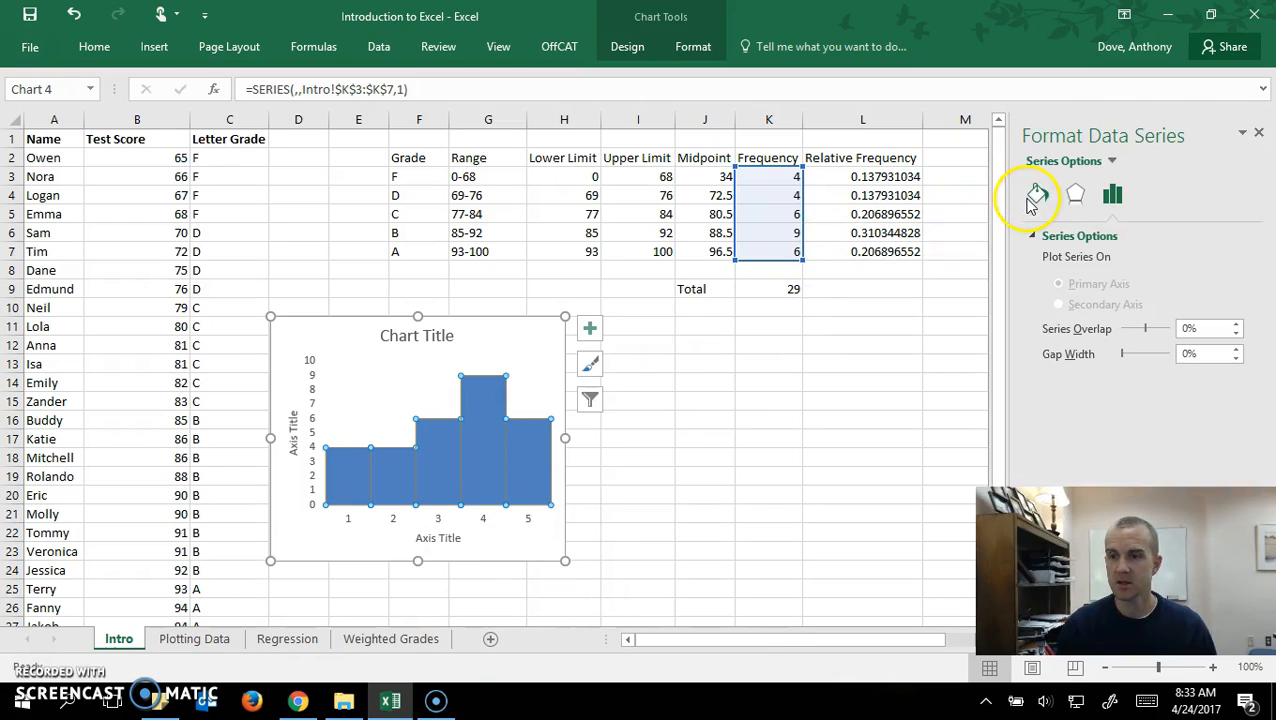
click(1037, 196)
click(1033, 260)
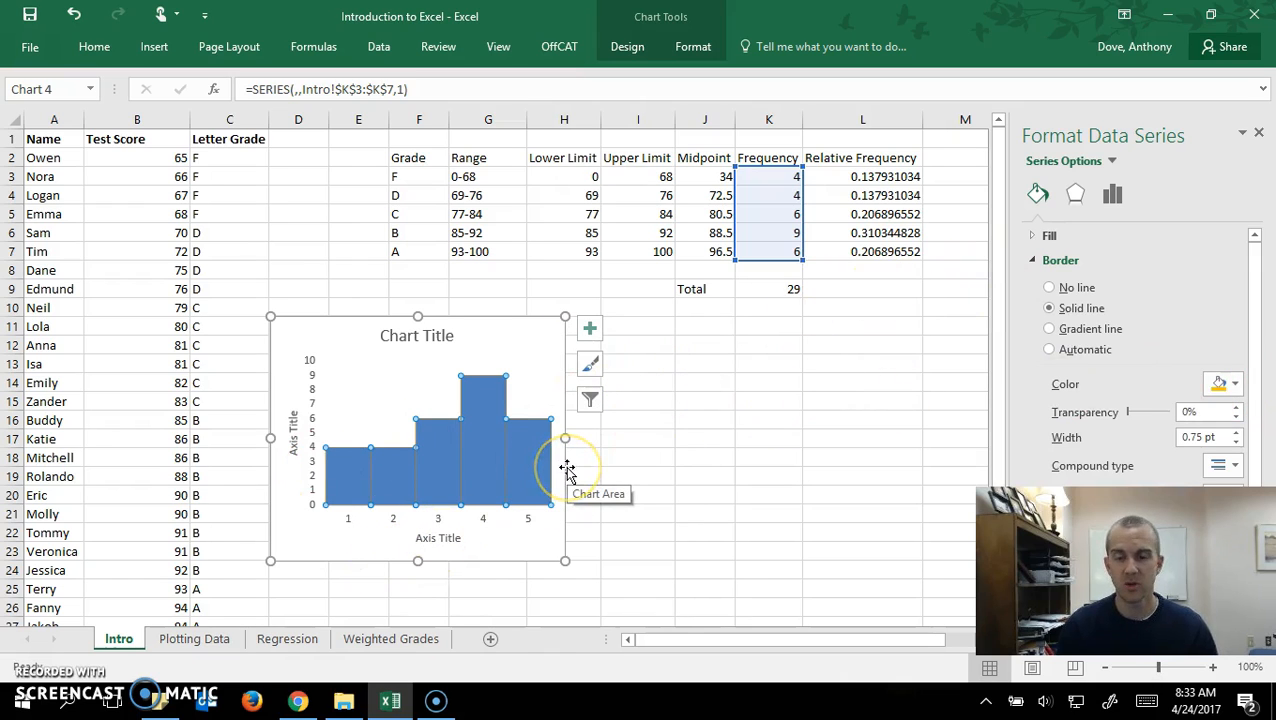
click(589, 328)
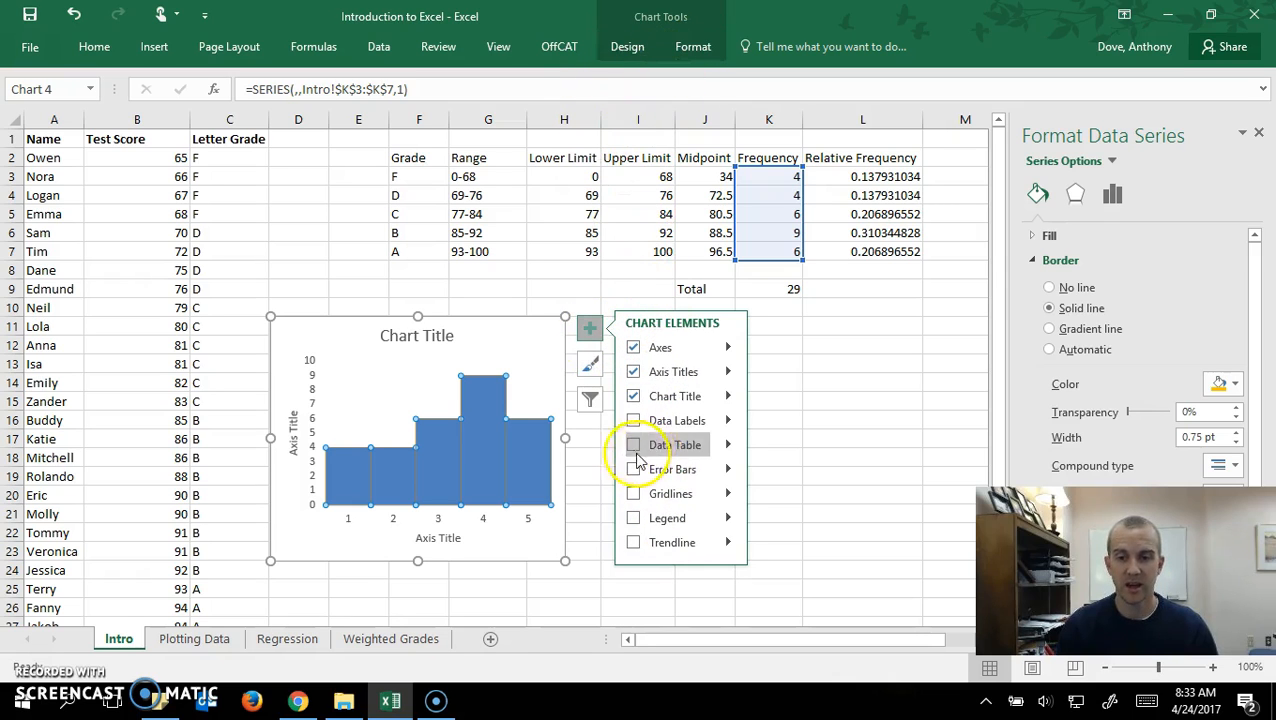
click(587, 362)
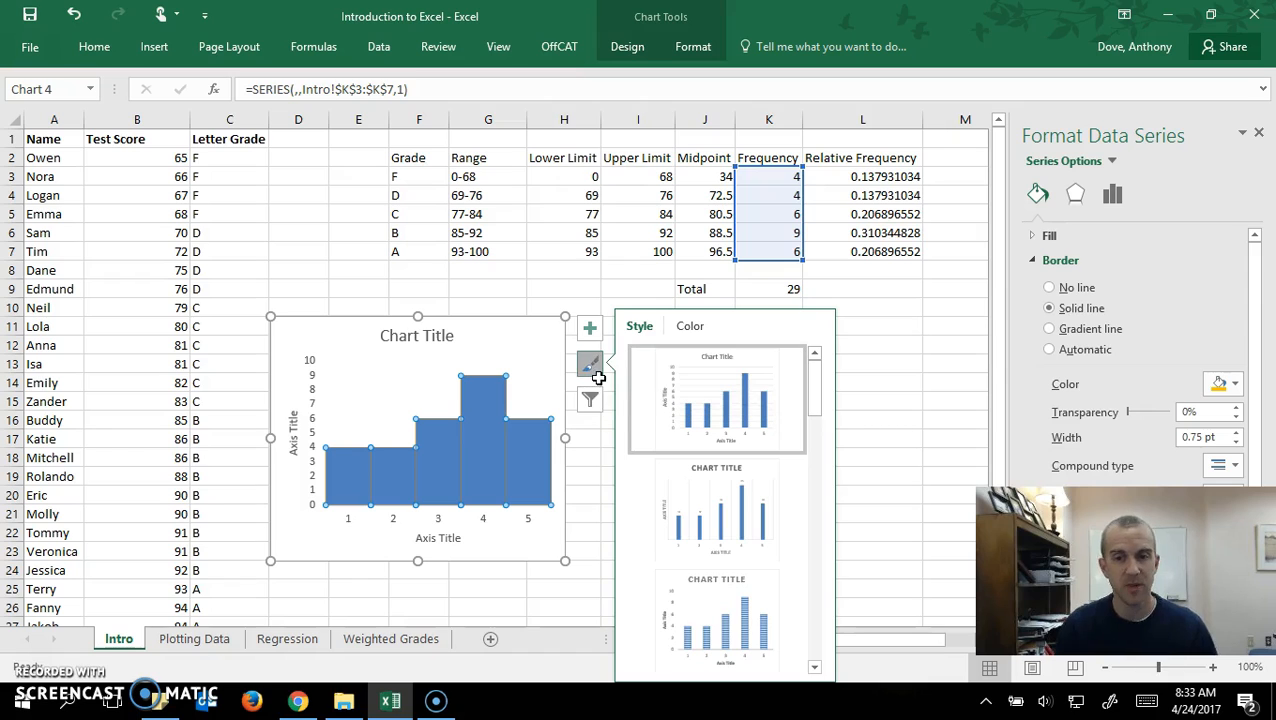
Set the histogram's horizontal category labels to the letter grades in F3:F7.
click(585, 406)
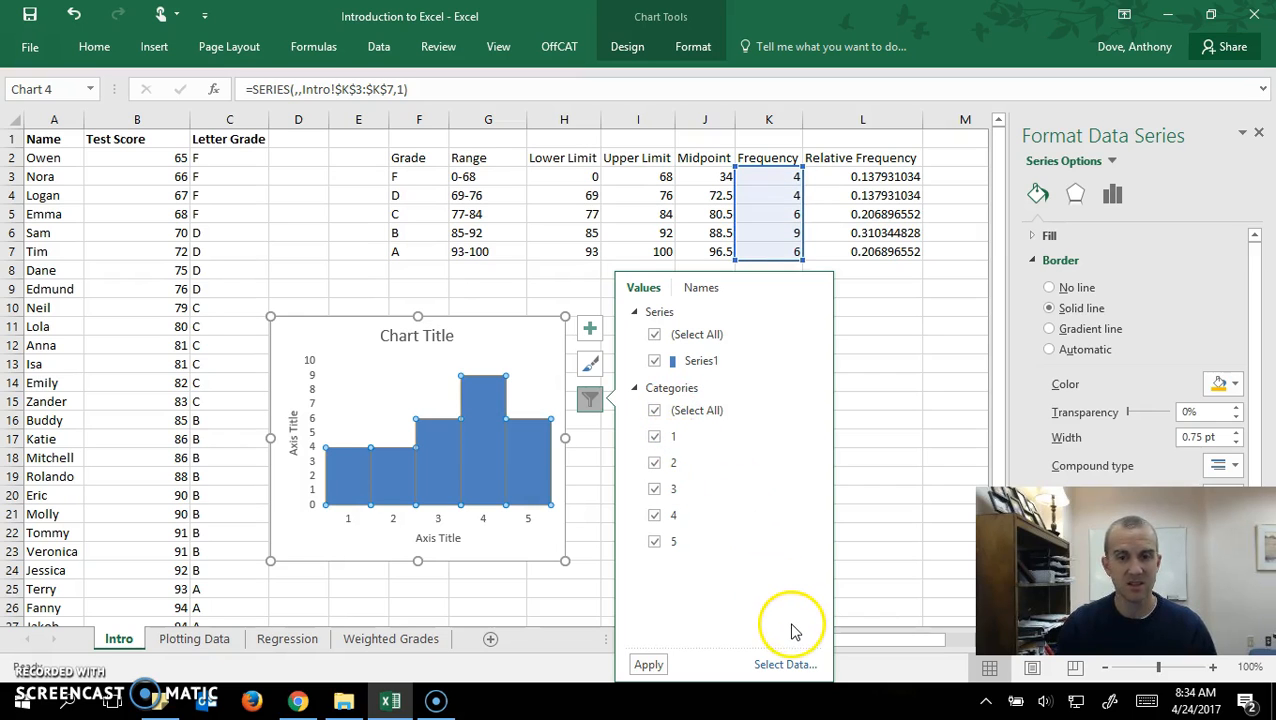
click(776, 664)
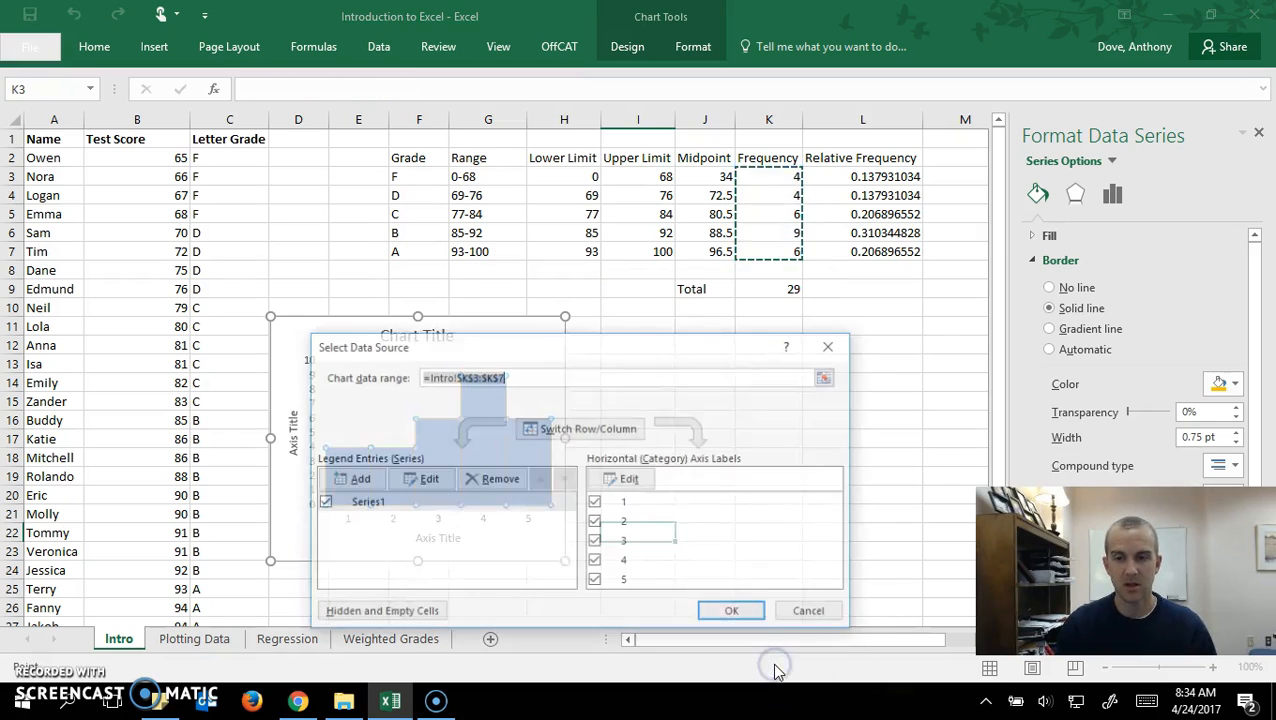
click(628, 482)
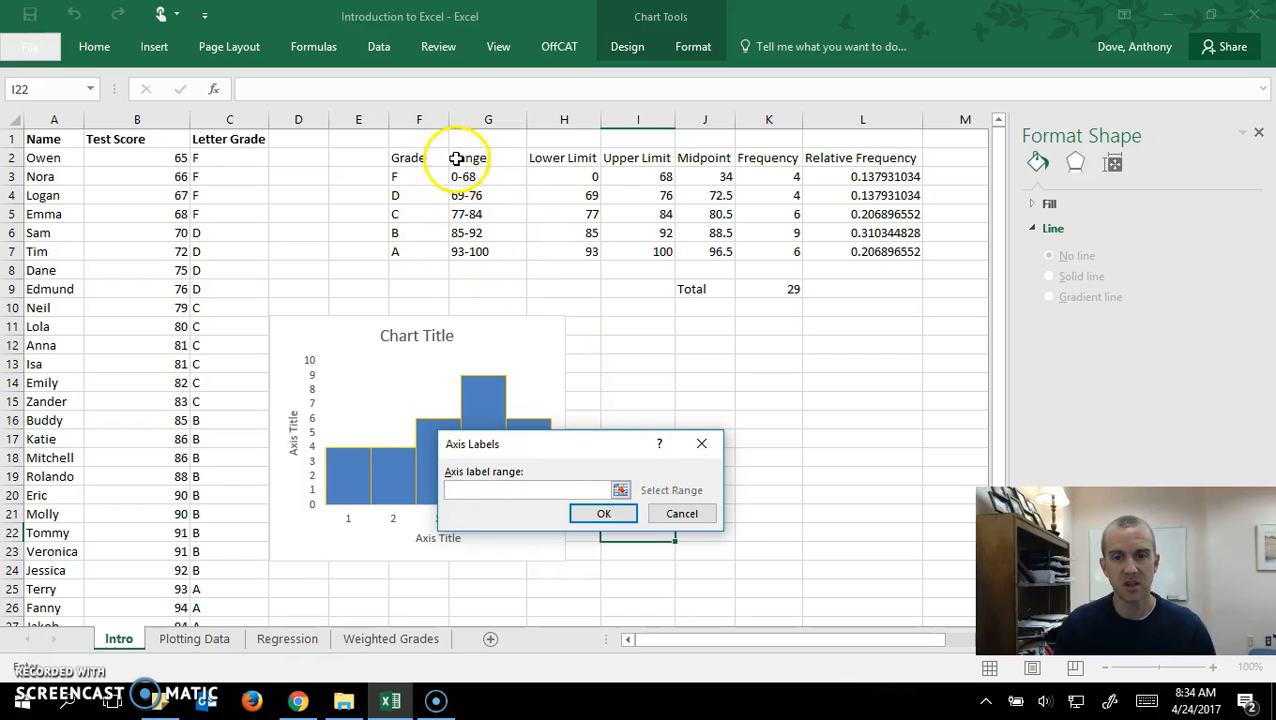
drag(415, 176, 403, 254)
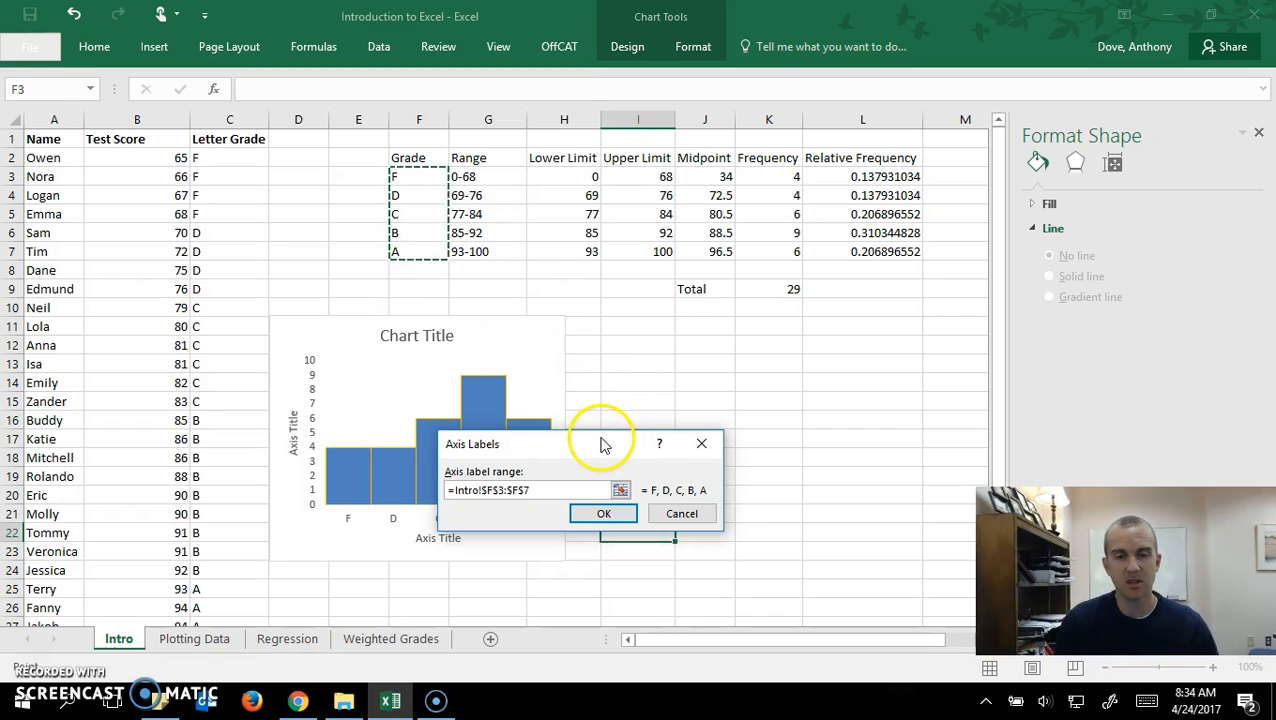
click(604, 514)
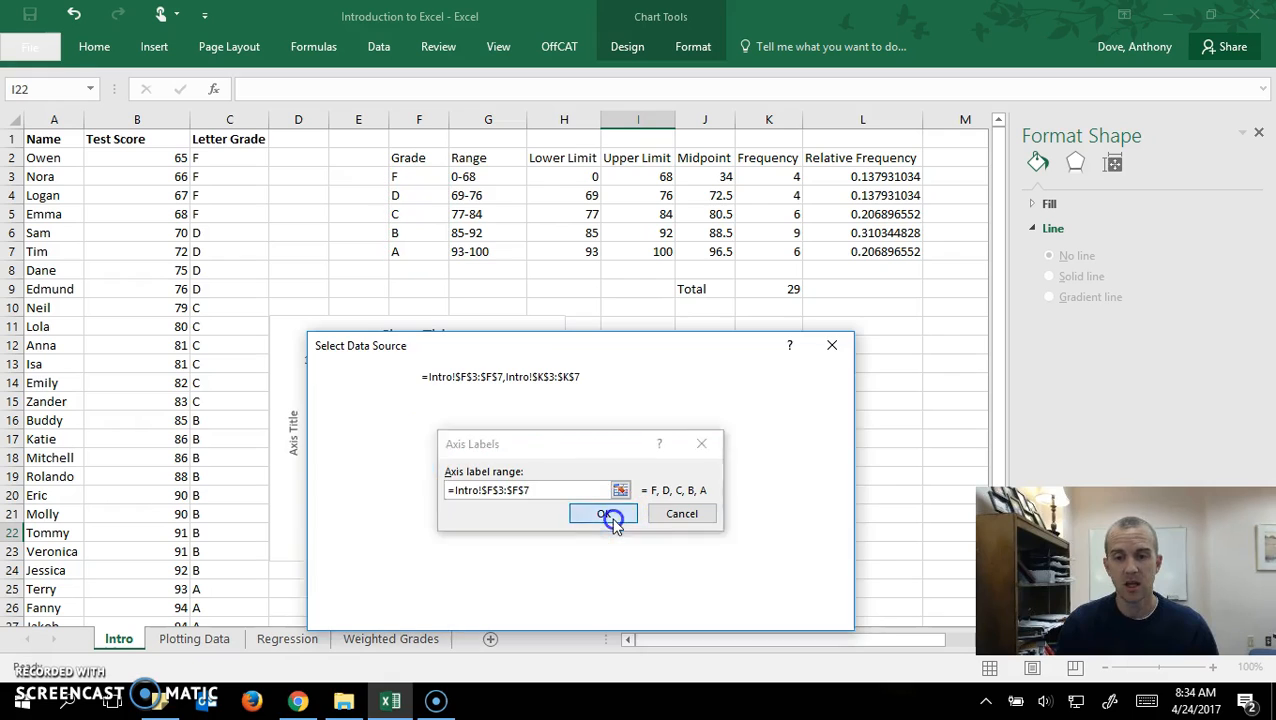
click(734, 613)
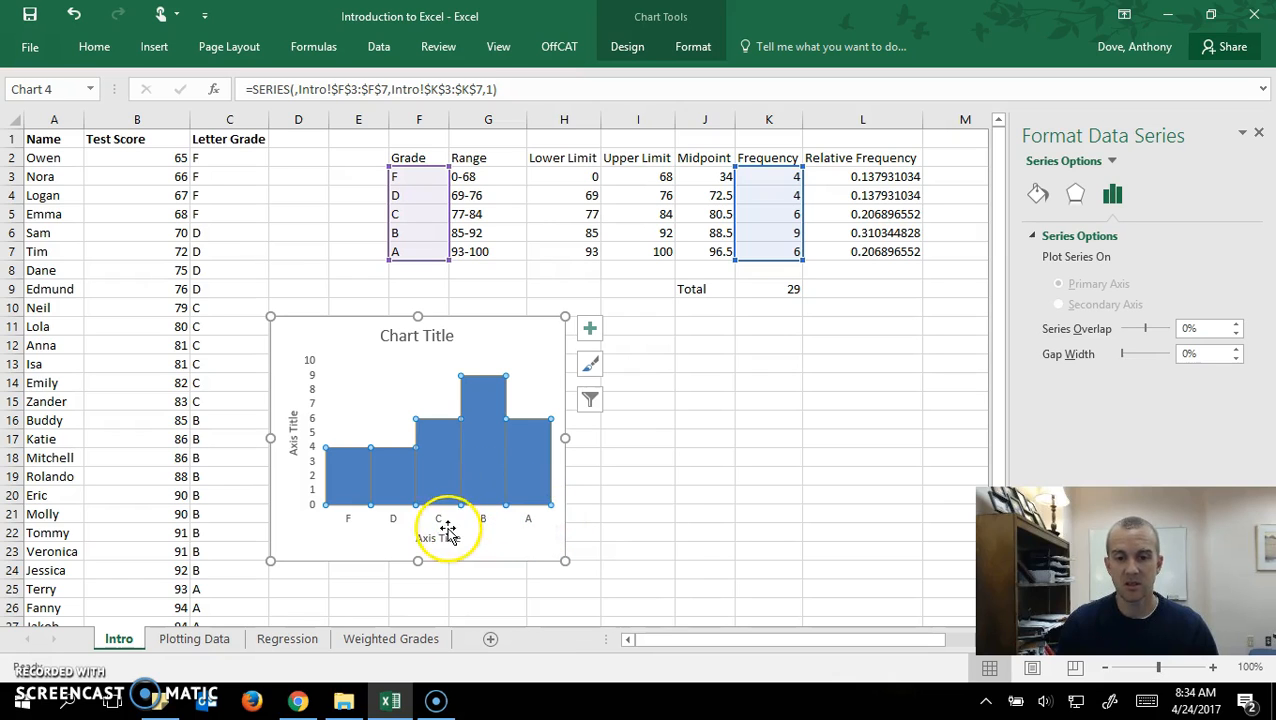
Change the histogram's chart title to "Test Scores".
click(404, 336)
triple_click(406, 338)
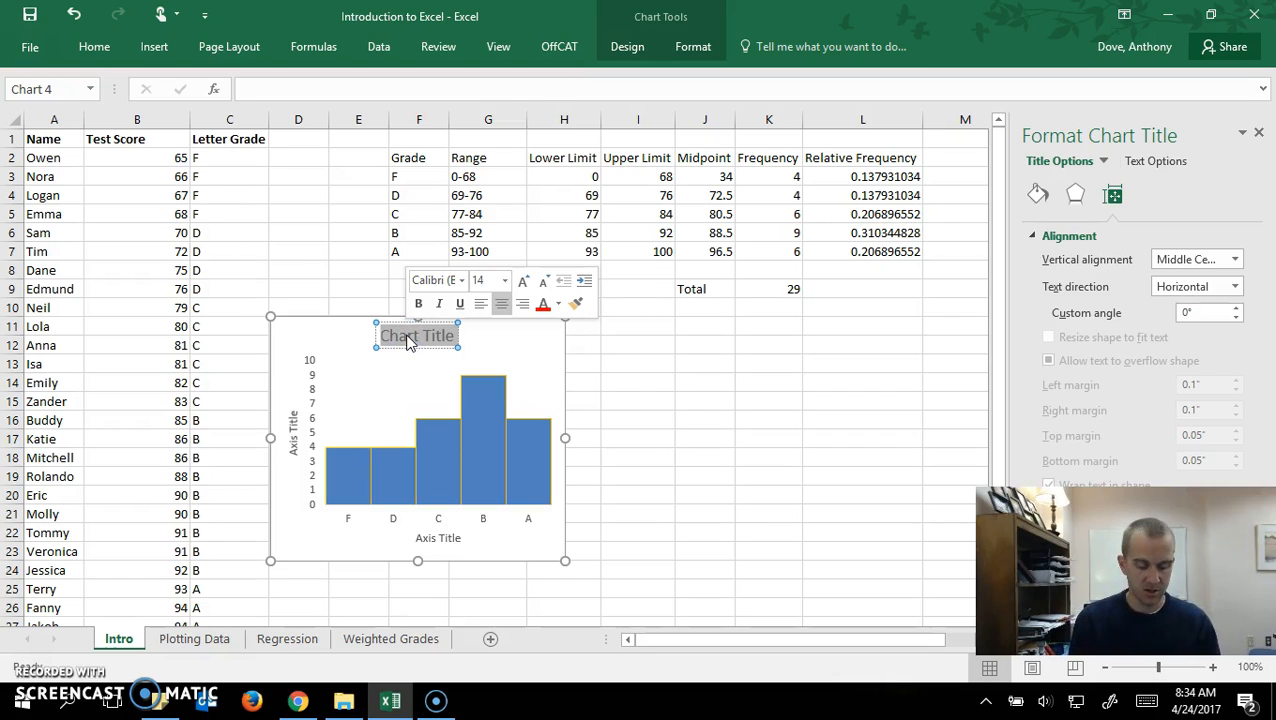
text(Test Scores)
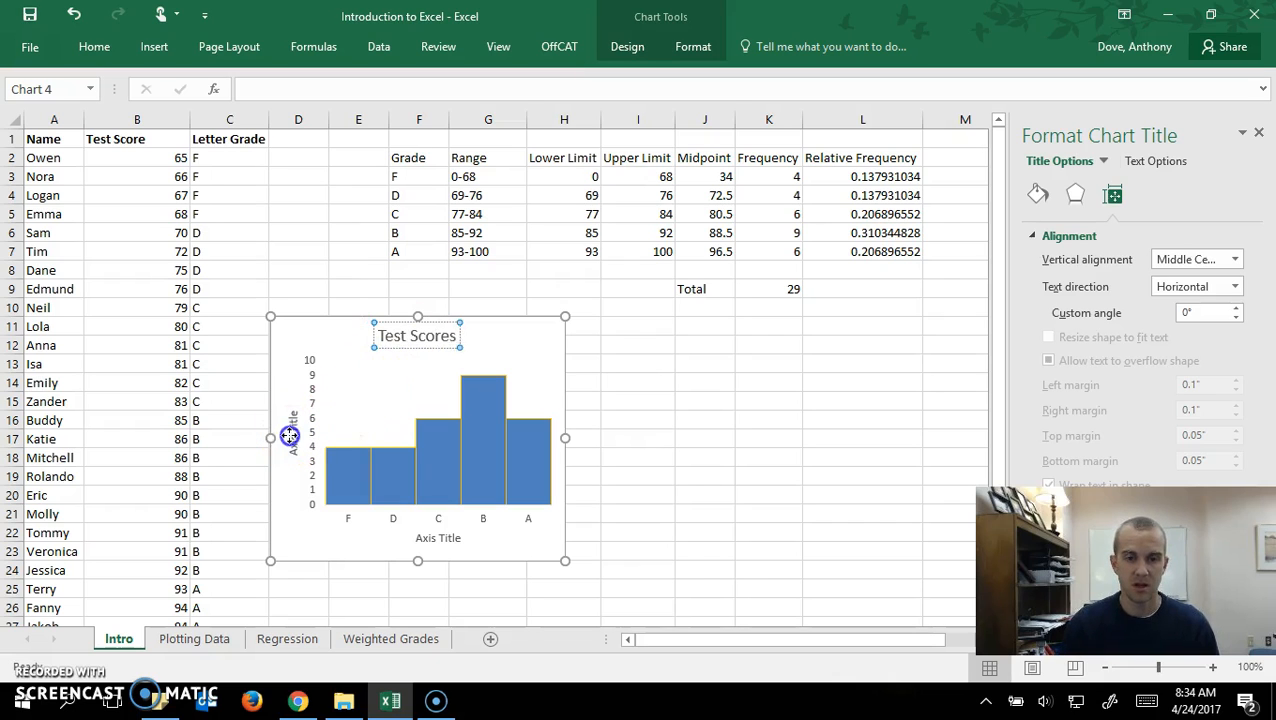
Title the histogram's vertical axis "Frequency" and its horizontal axis "Grade", and deselect the chart.
click(289, 435)
click(292, 435)
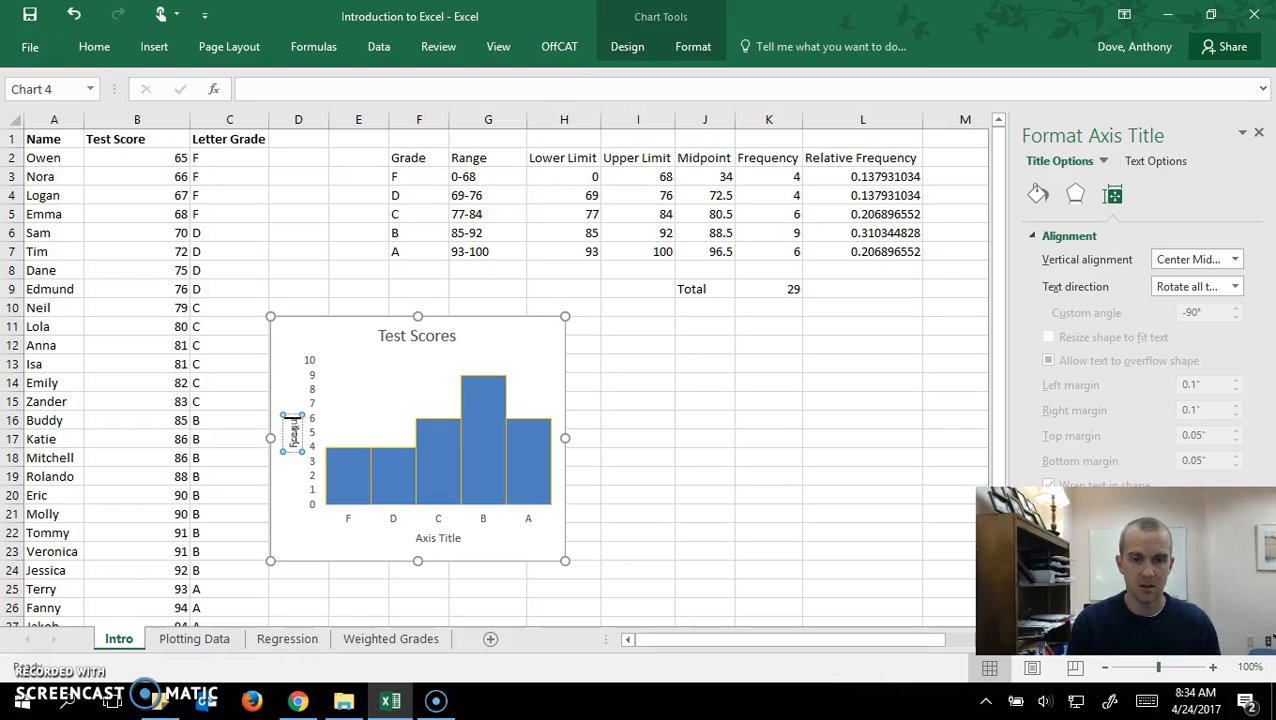
click(443, 540)
triple_click(443, 540)
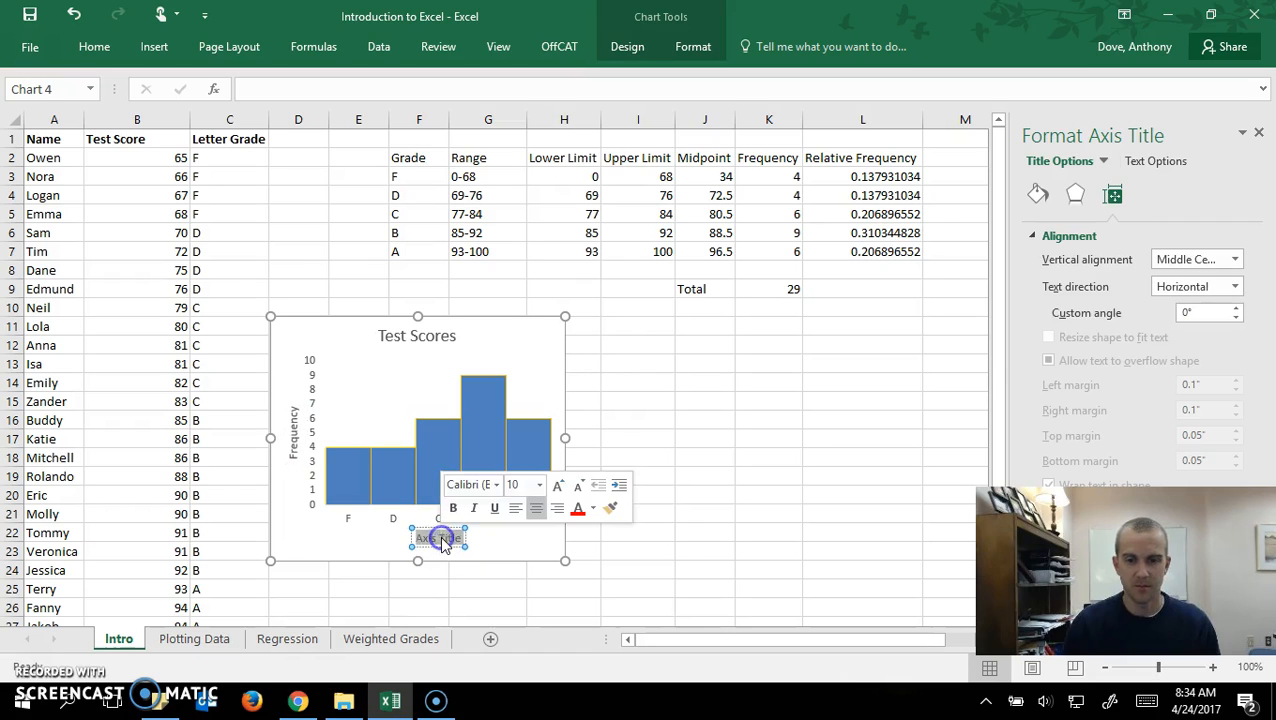
click(786, 442)
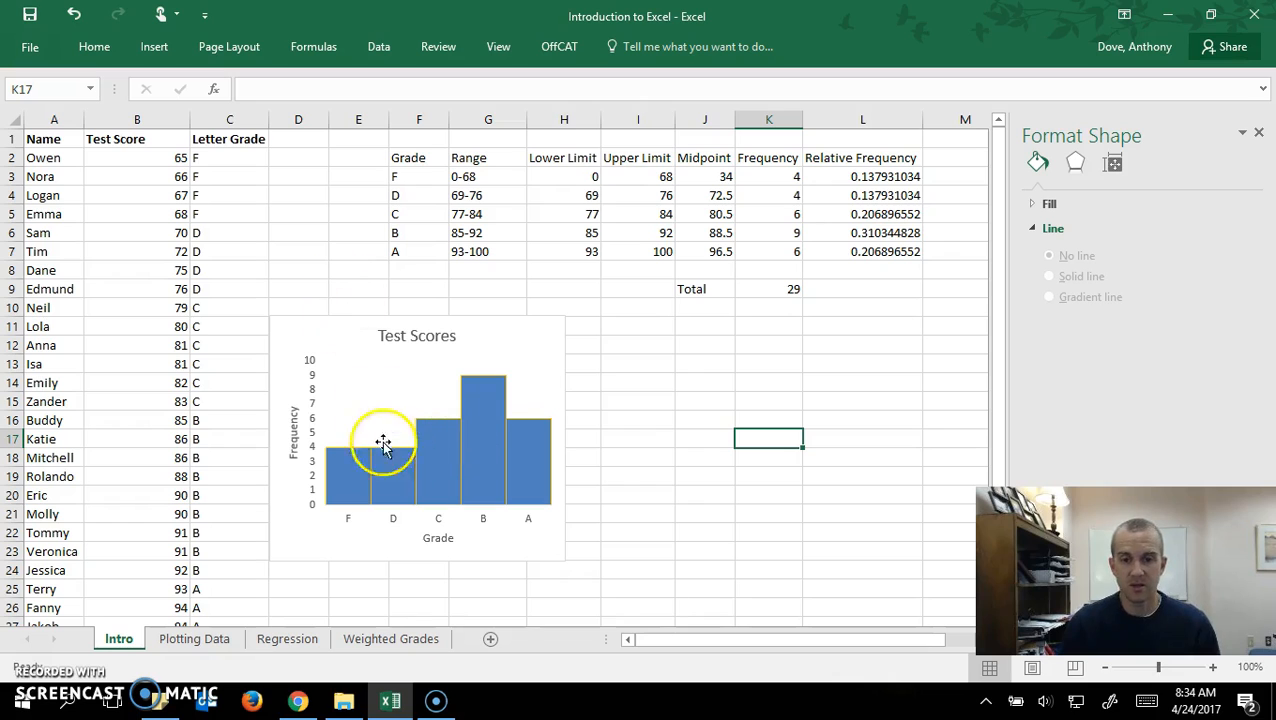
Insert a 2-D pie chart of the relative frequencies in L3:L7.
mouse_move(445, 470)
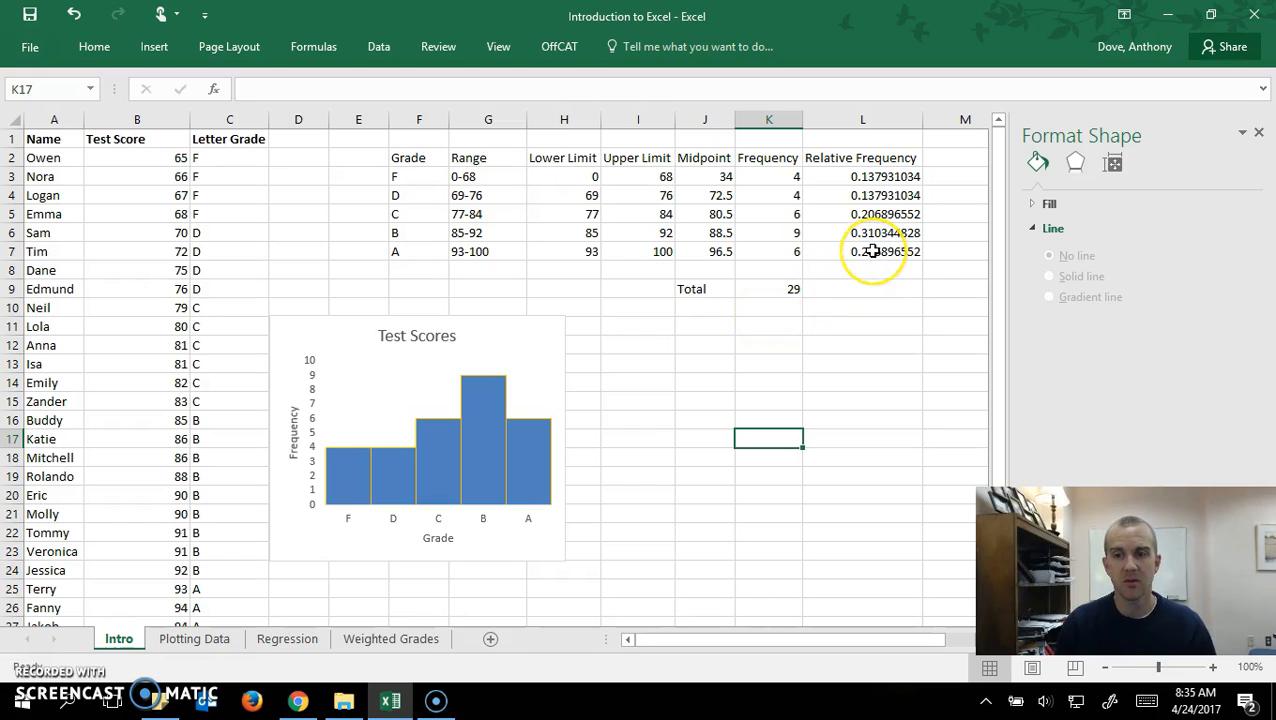
drag(873, 251, 850, 177)
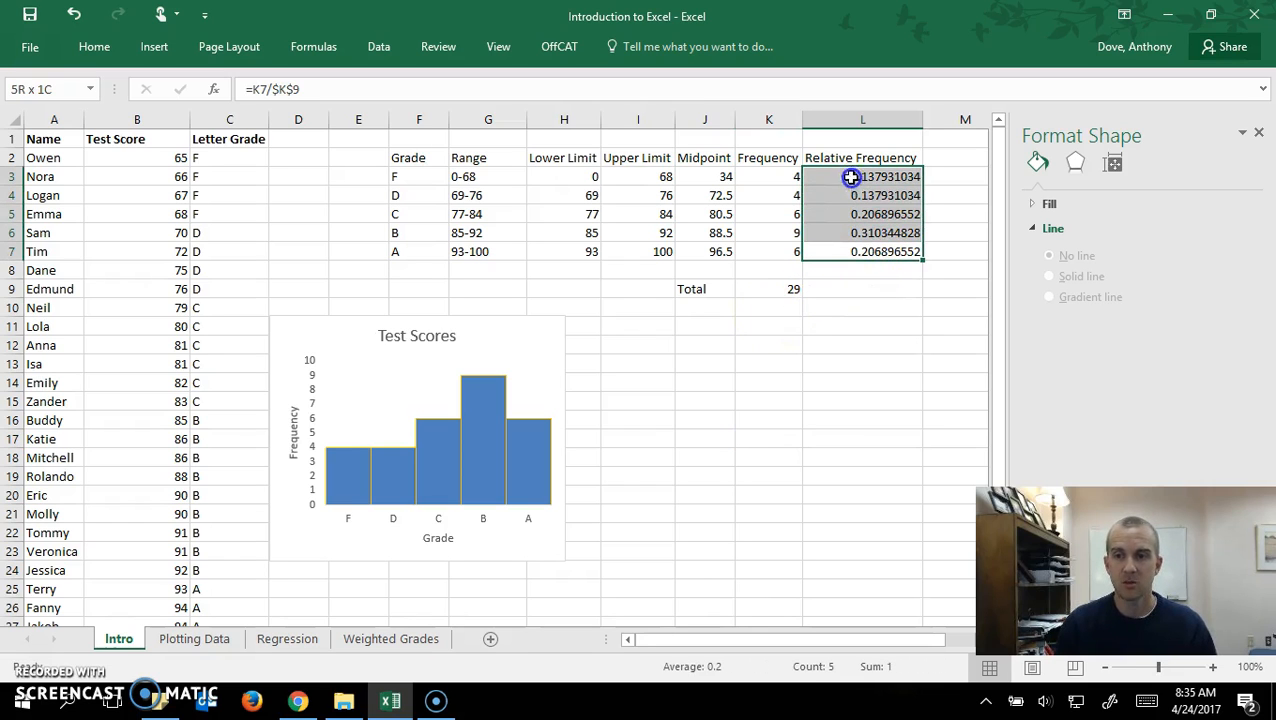
click(152, 47)
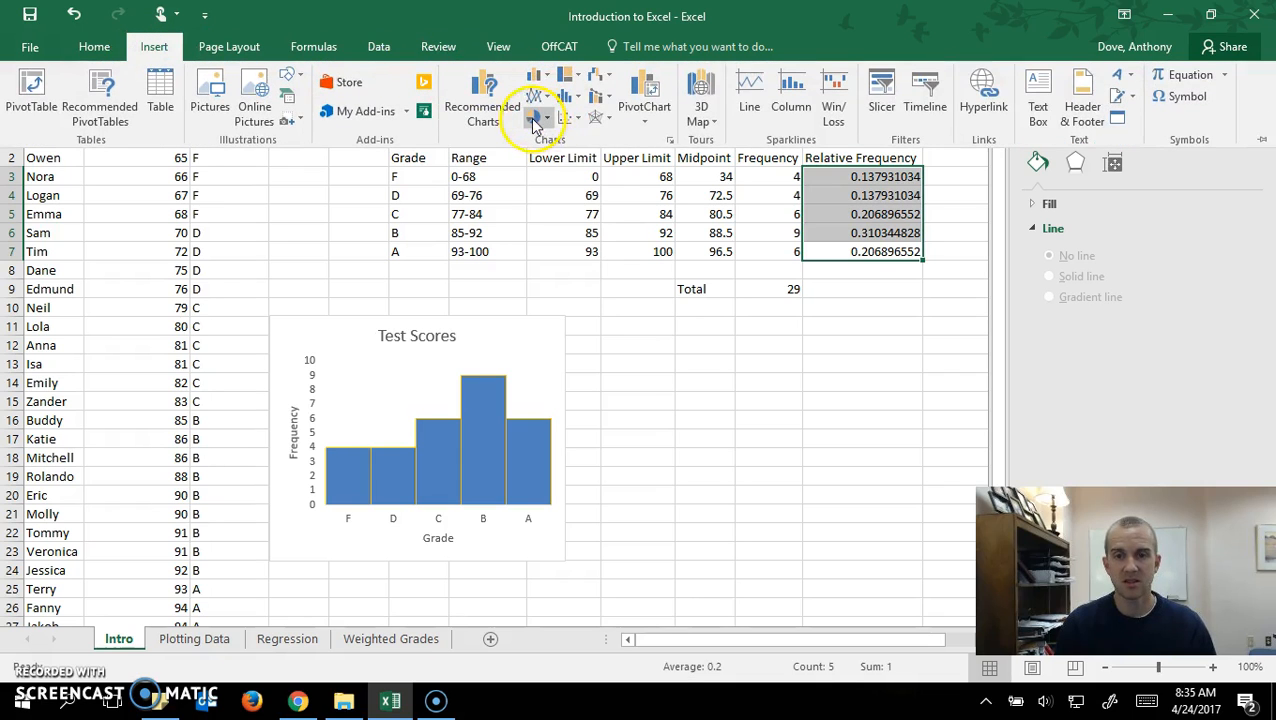
click(537, 118)
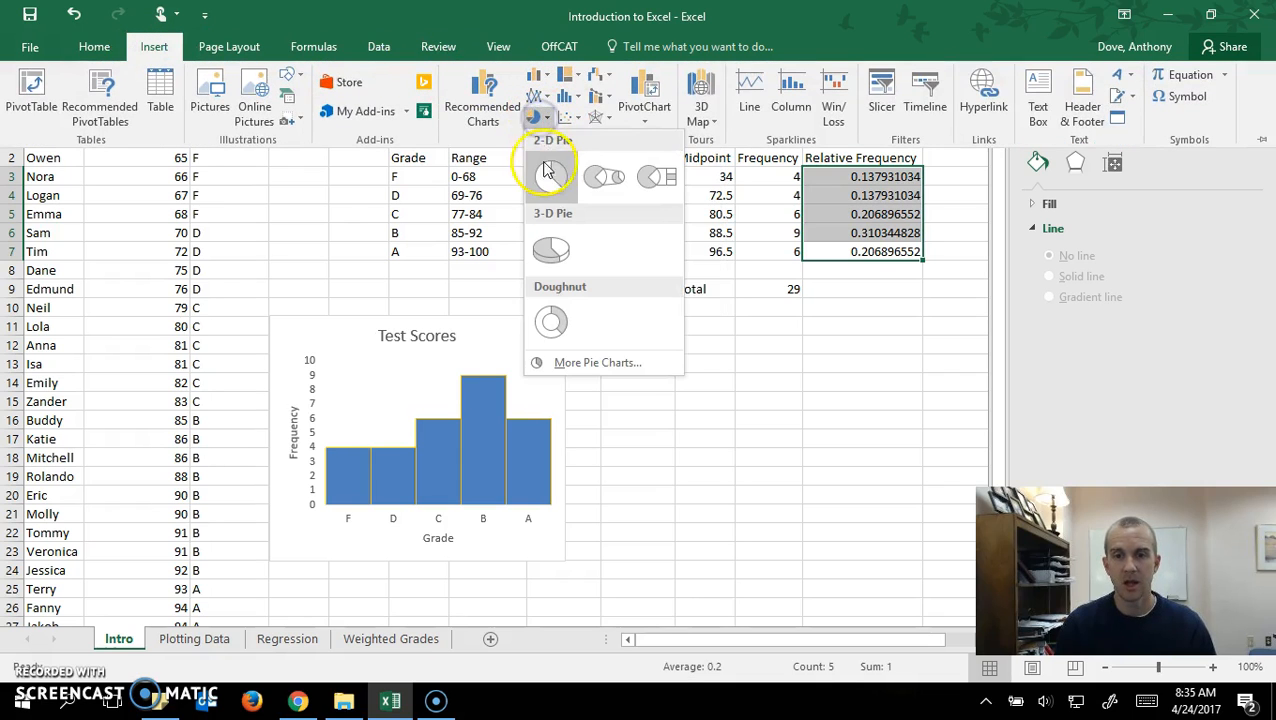
click(549, 177)
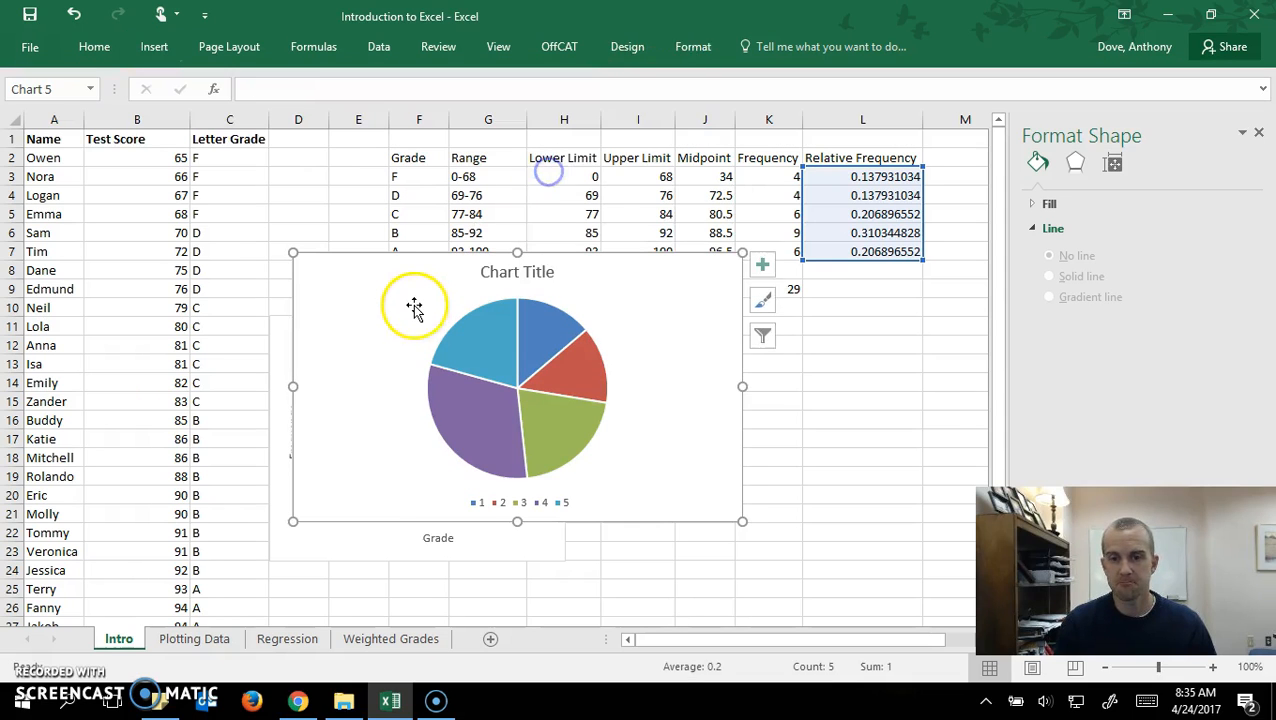
Move the pie chart beside the histogram and shrink it to span about columns I to L, rows 11 to 22.
drag(395, 308, 681, 362)
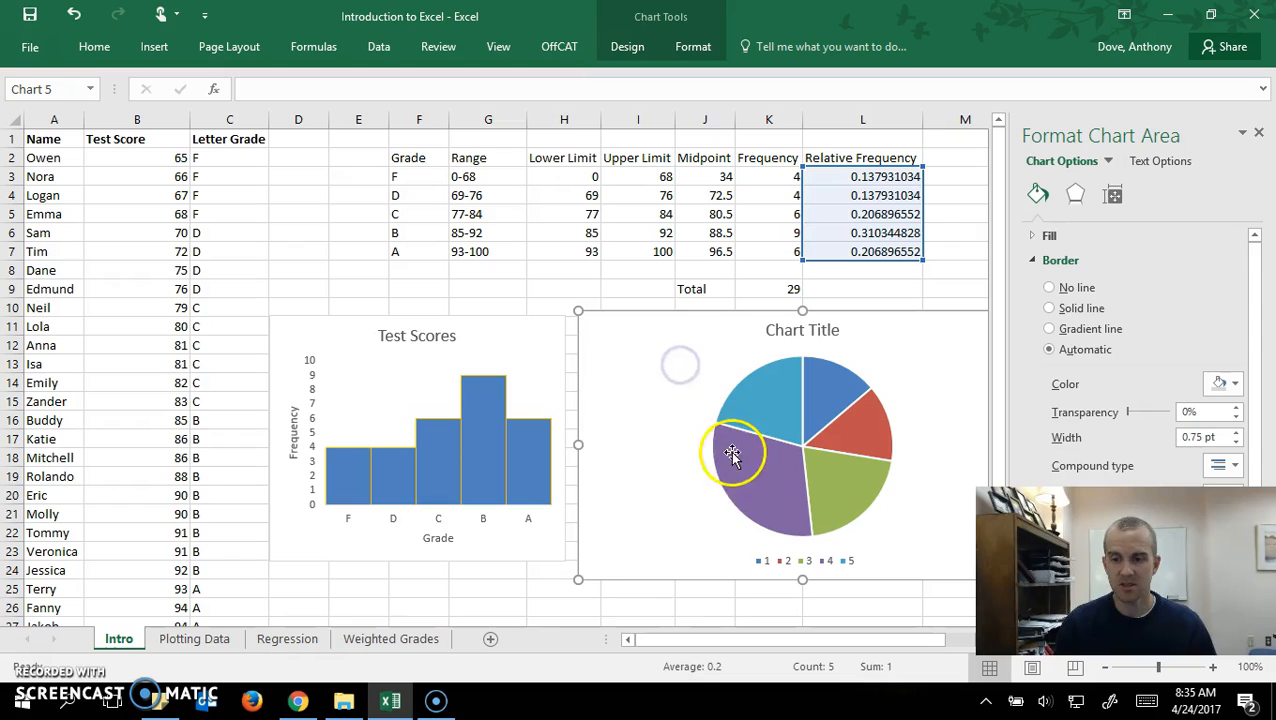
drag(577, 579, 685, 526)
mouse_move(837, 420)
mouse_down()
mouse_move(843, 410)
mouse_move(749, 424)
mouse_move(814, 428)
mouse_up()
drag(737, 404, 640, 421)
click(640, 421)
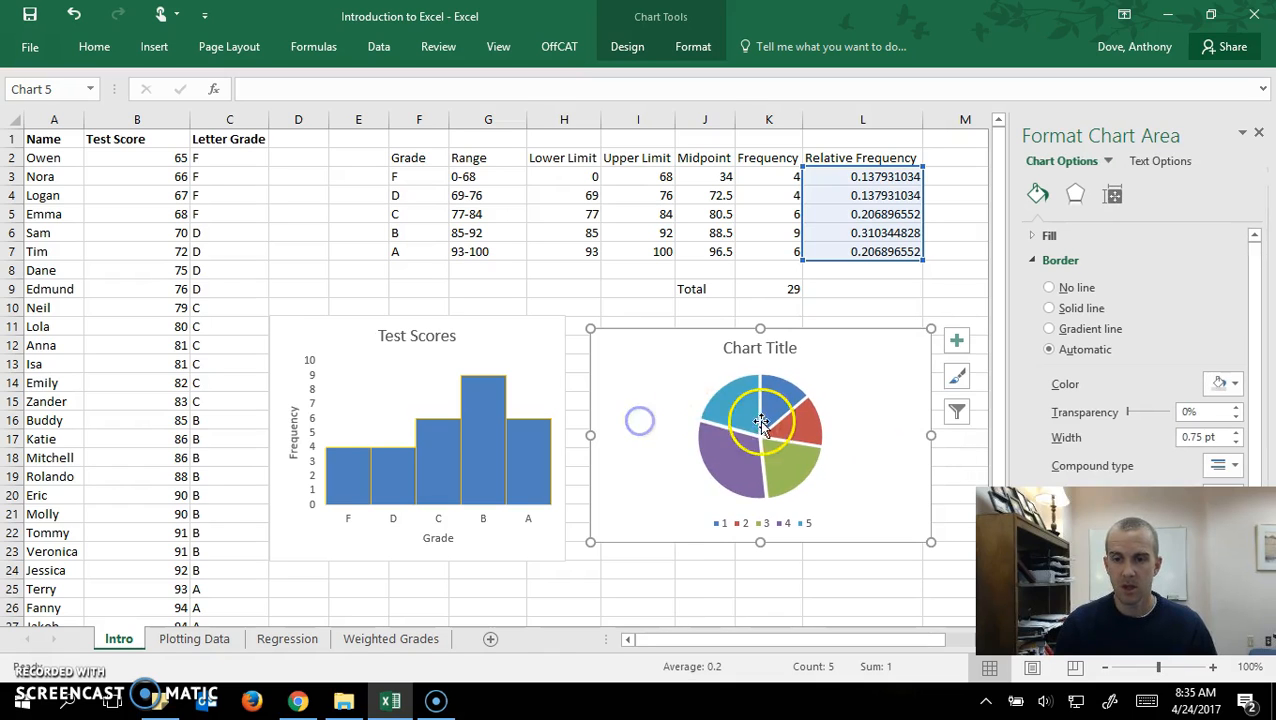
Apply quick layout Layout 6 to the pie chart to show percentage labels and a legend at the side.
click(618, 54)
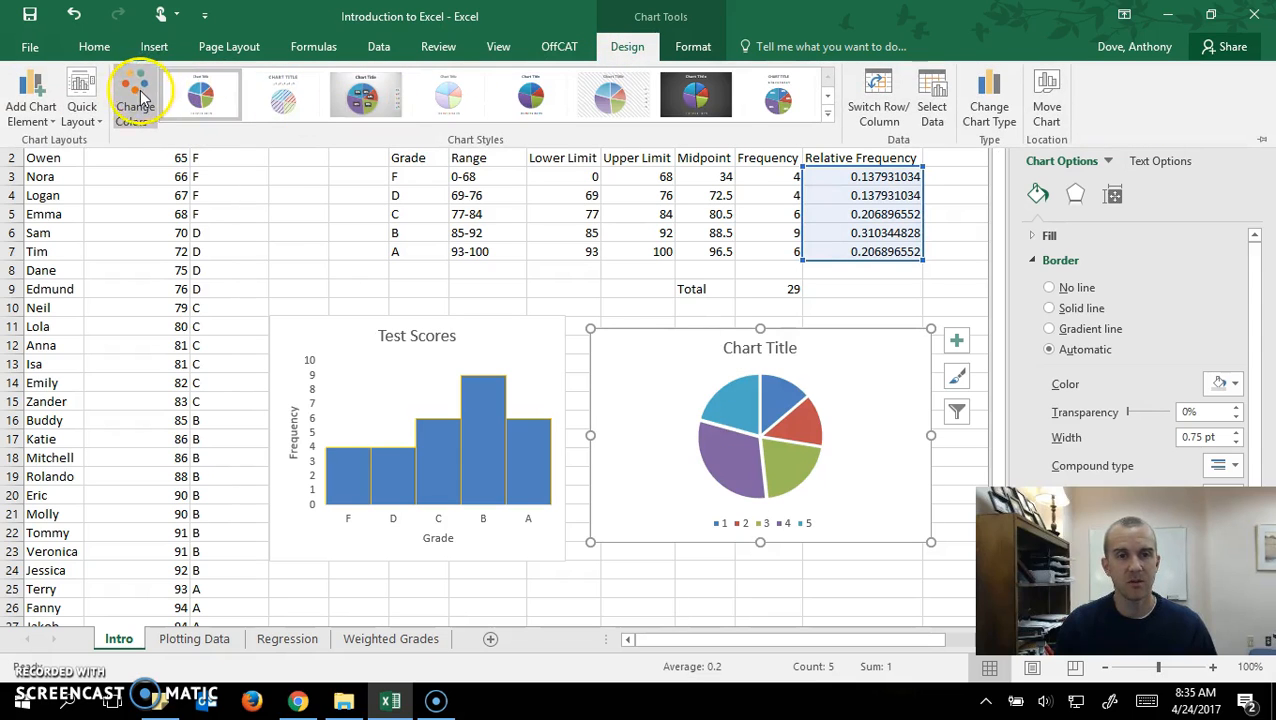
click(88, 118)
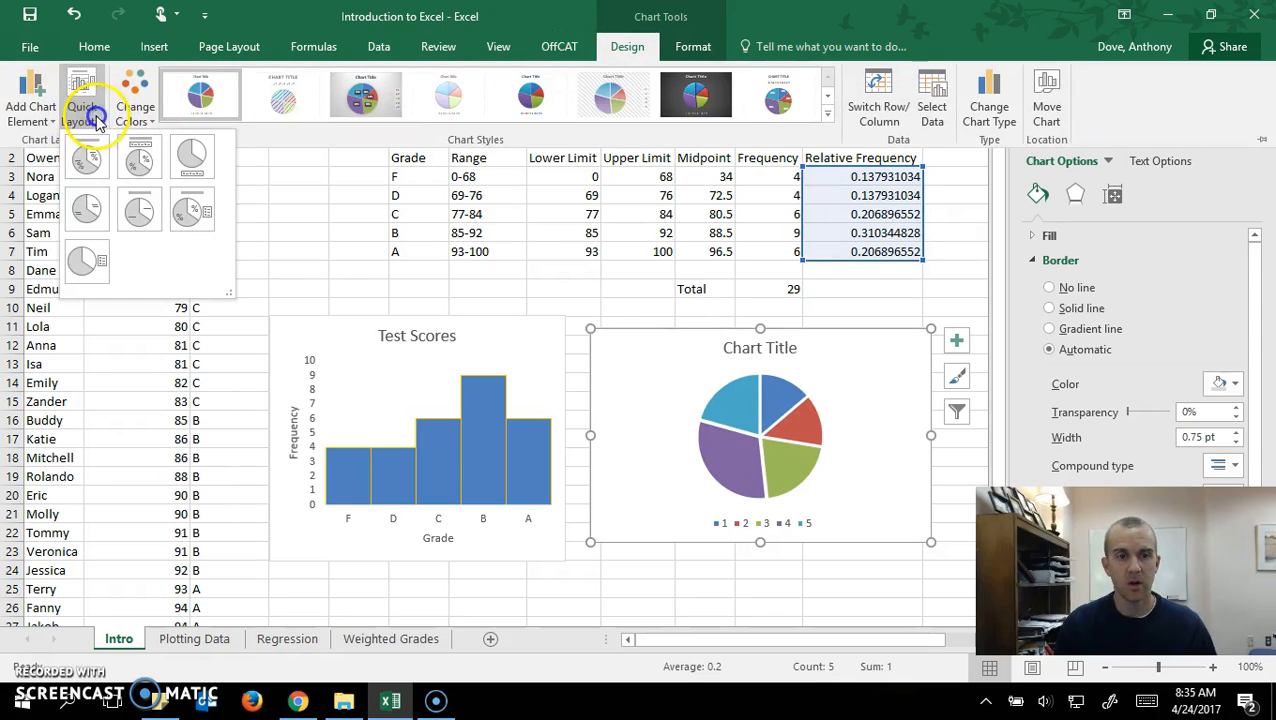
click(195, 210)
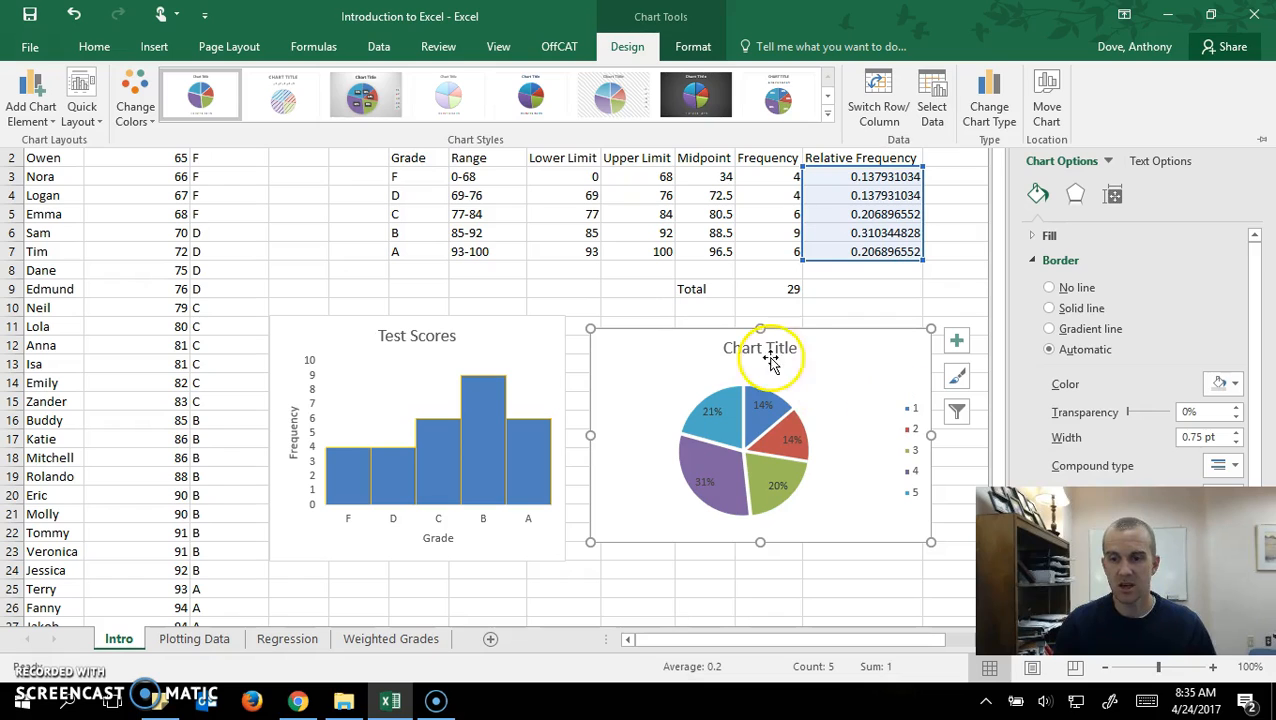
Set the pie chart's category labels to the letter grades in F3:F7 so the legend uses them.
click(914, 437)
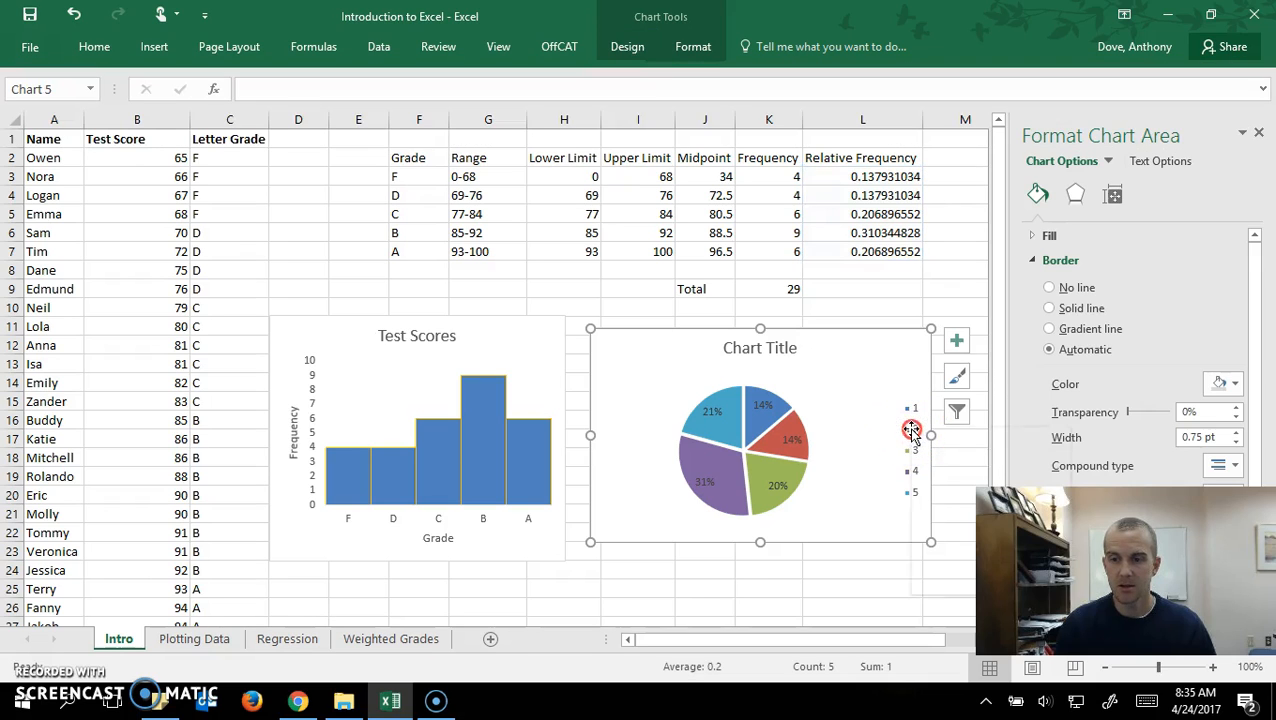
right_click(911, 443)
click(940, 535)
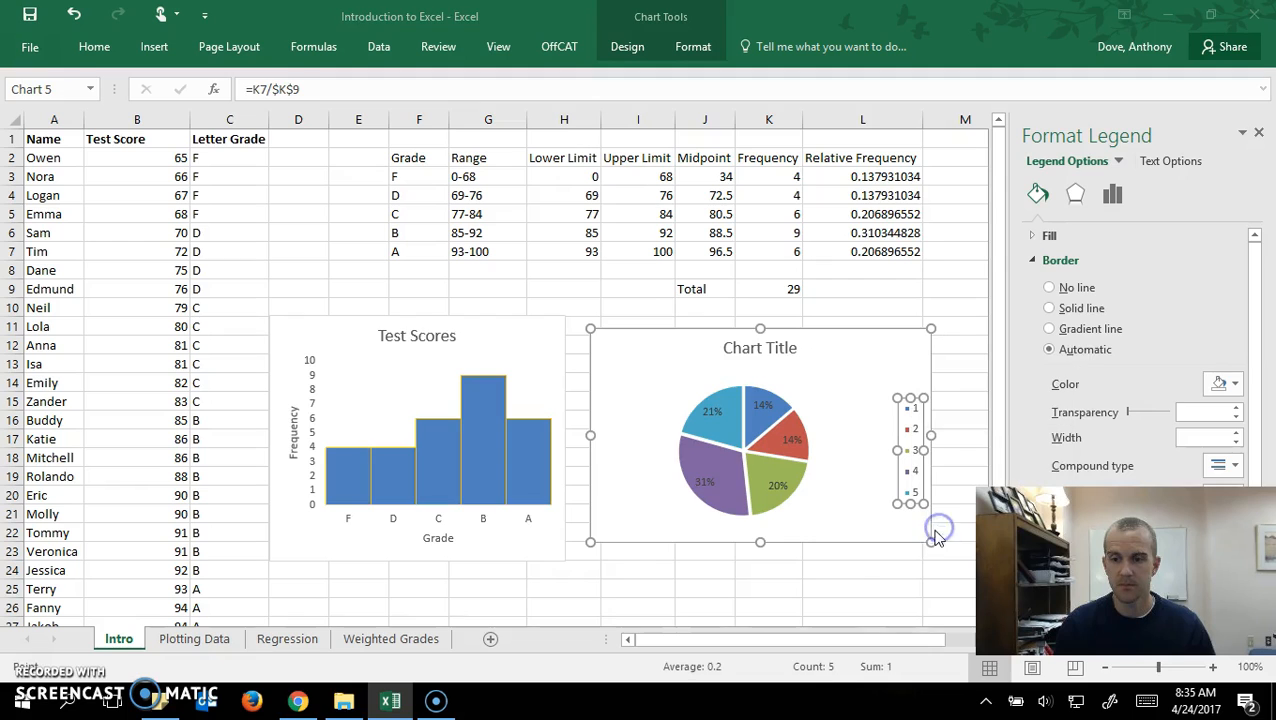
click(600, 481)
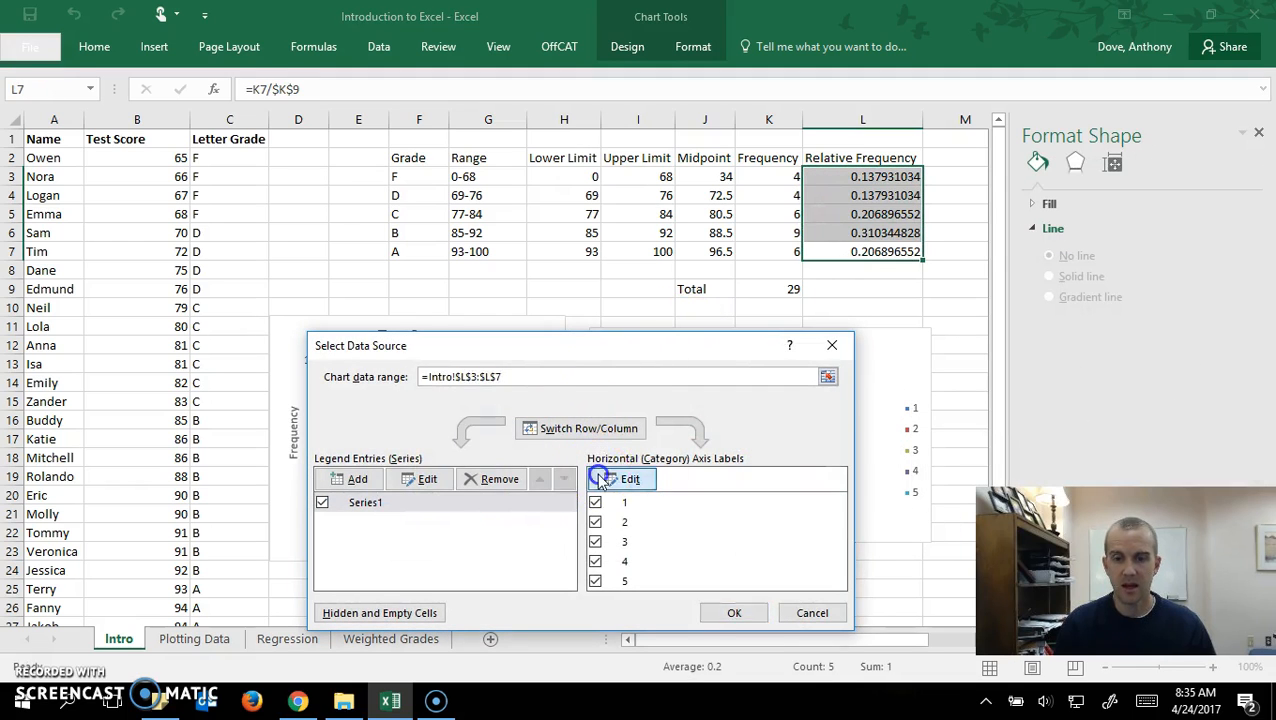
drag(400, 178, 418, 251)
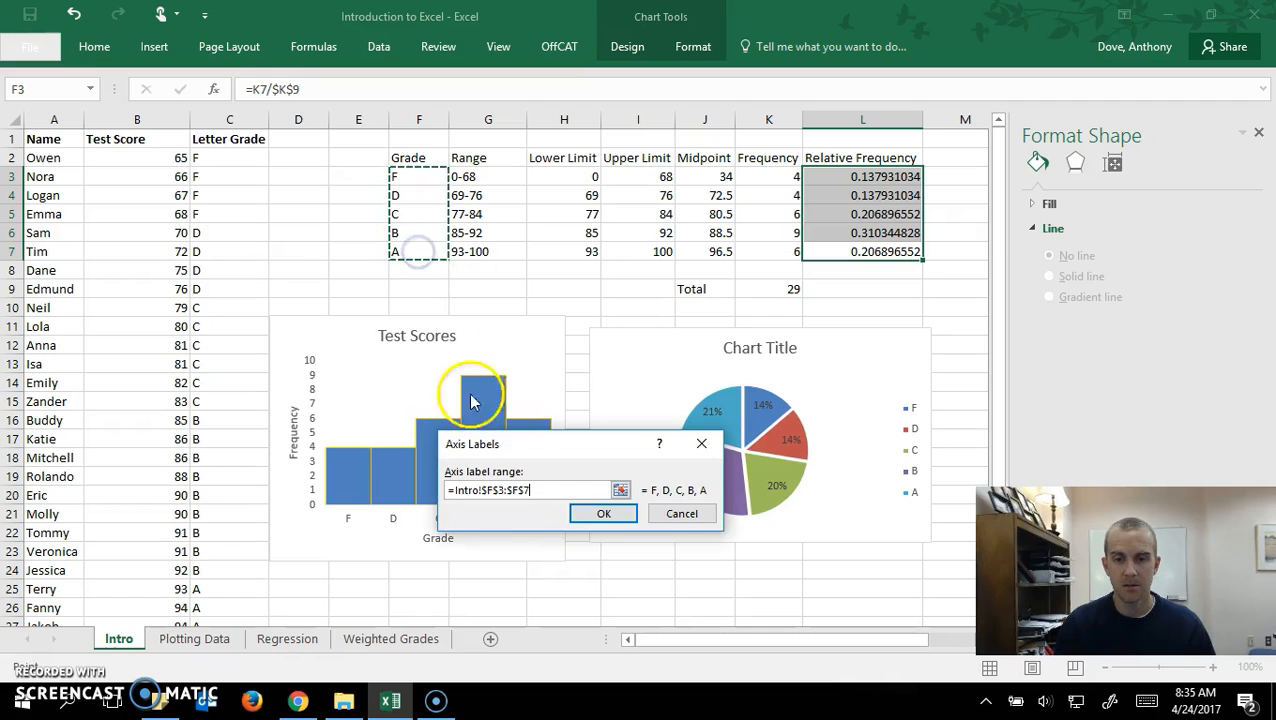
click(601, 514)
click(734, 613)
click(717, 461)
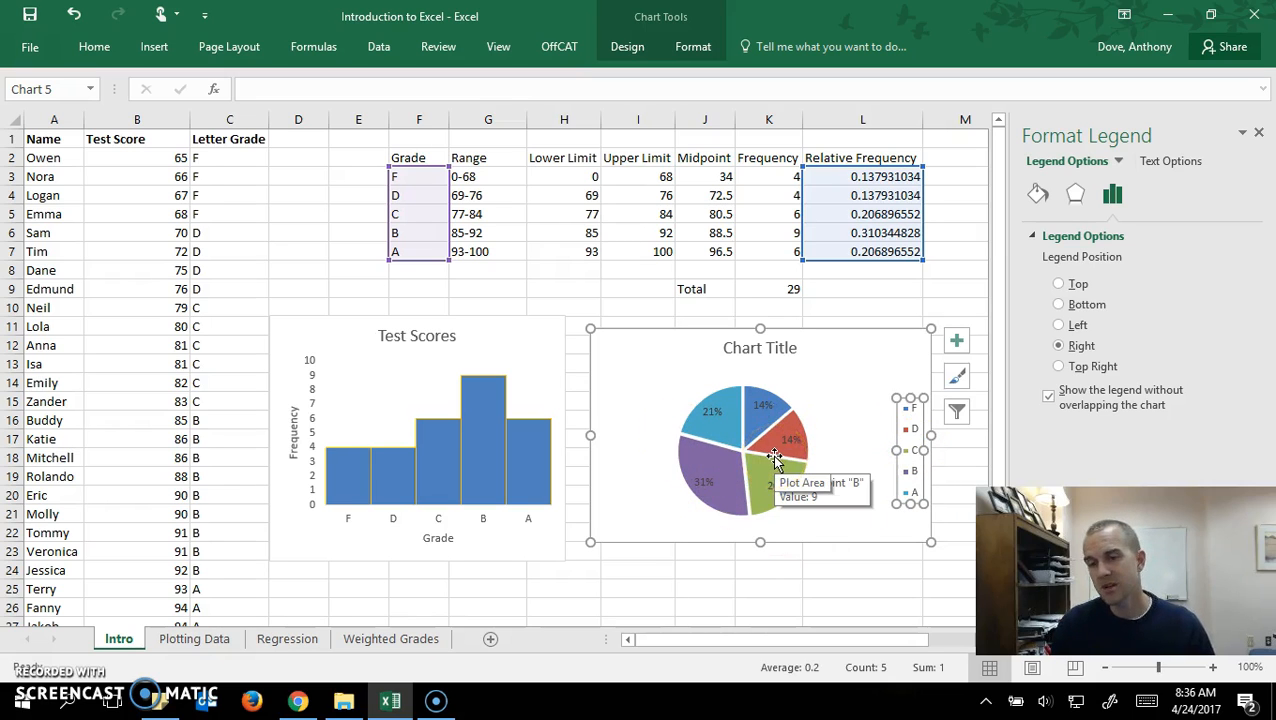
Add the category name to the pie chart's data labels alongside the percentage.
click(716, 416)
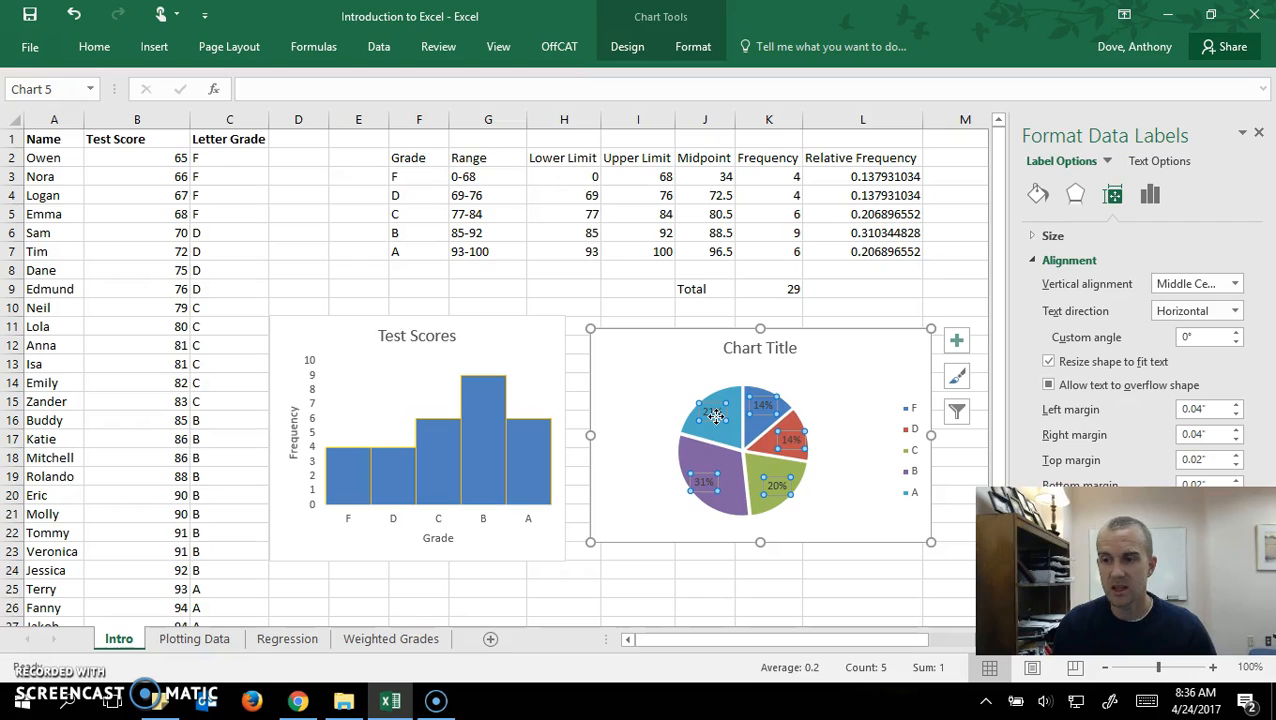
right_click(717, 416)
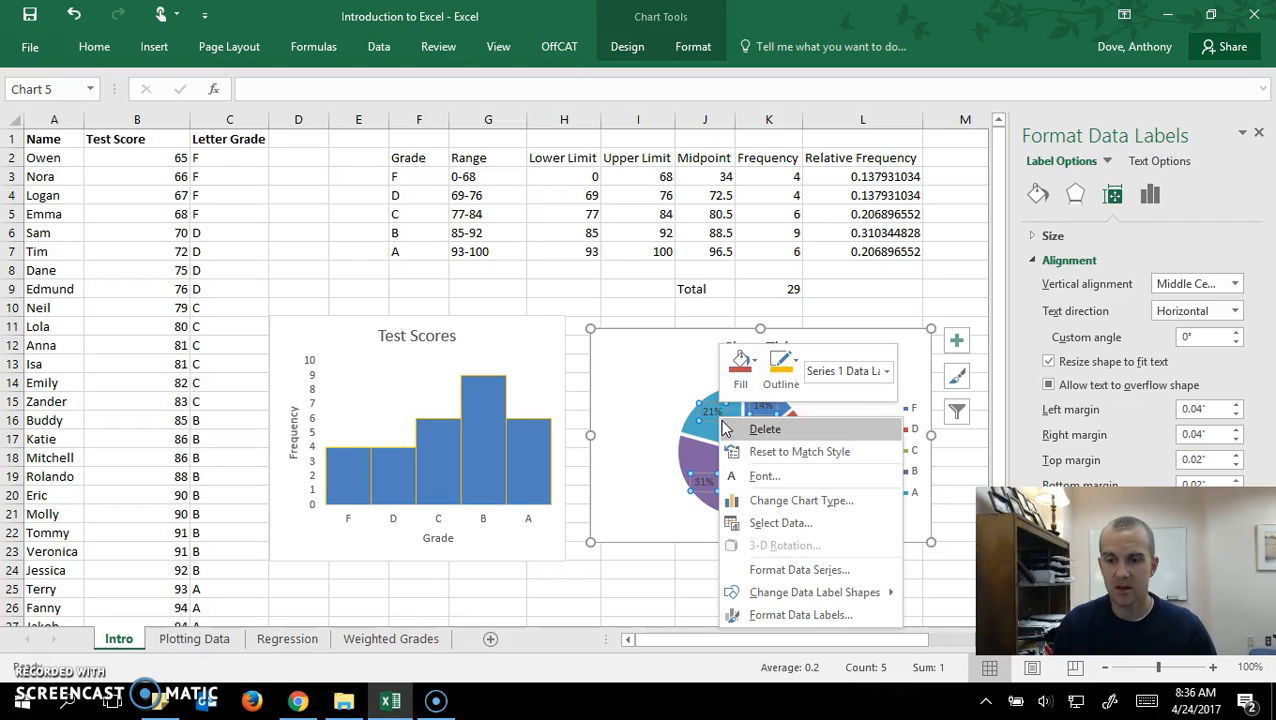
click(787, 569)
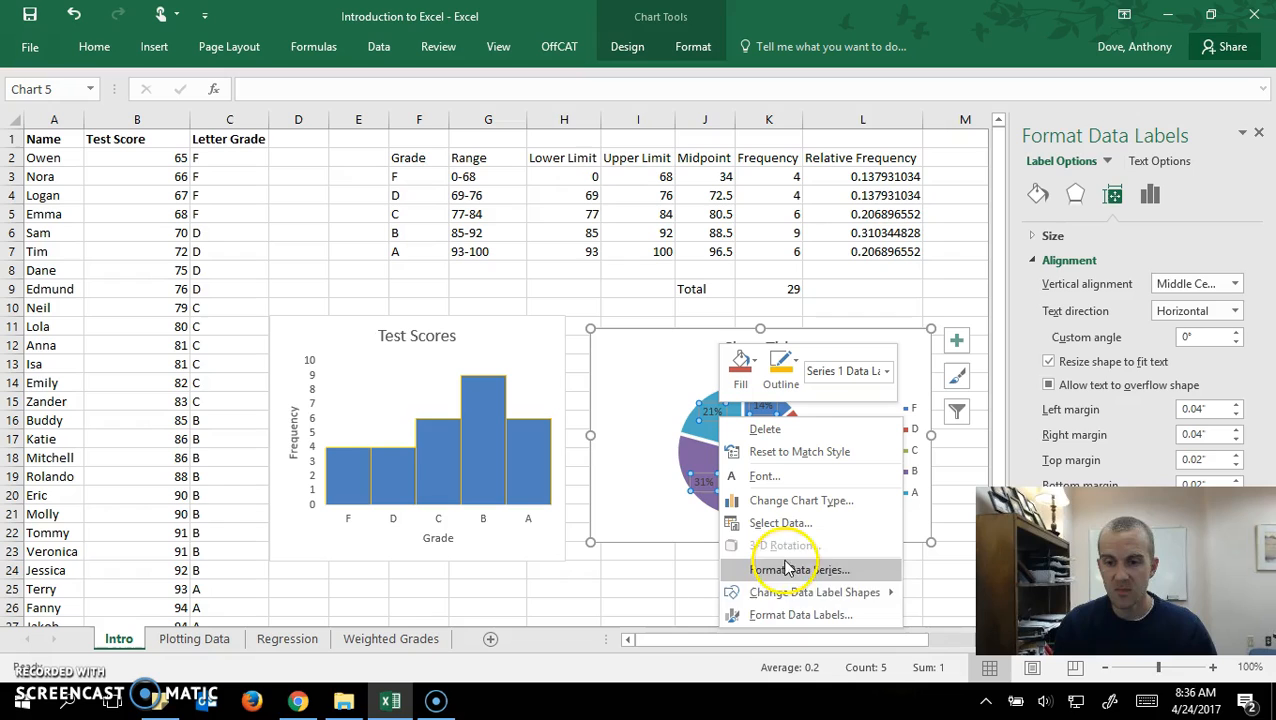
click(787, 615)
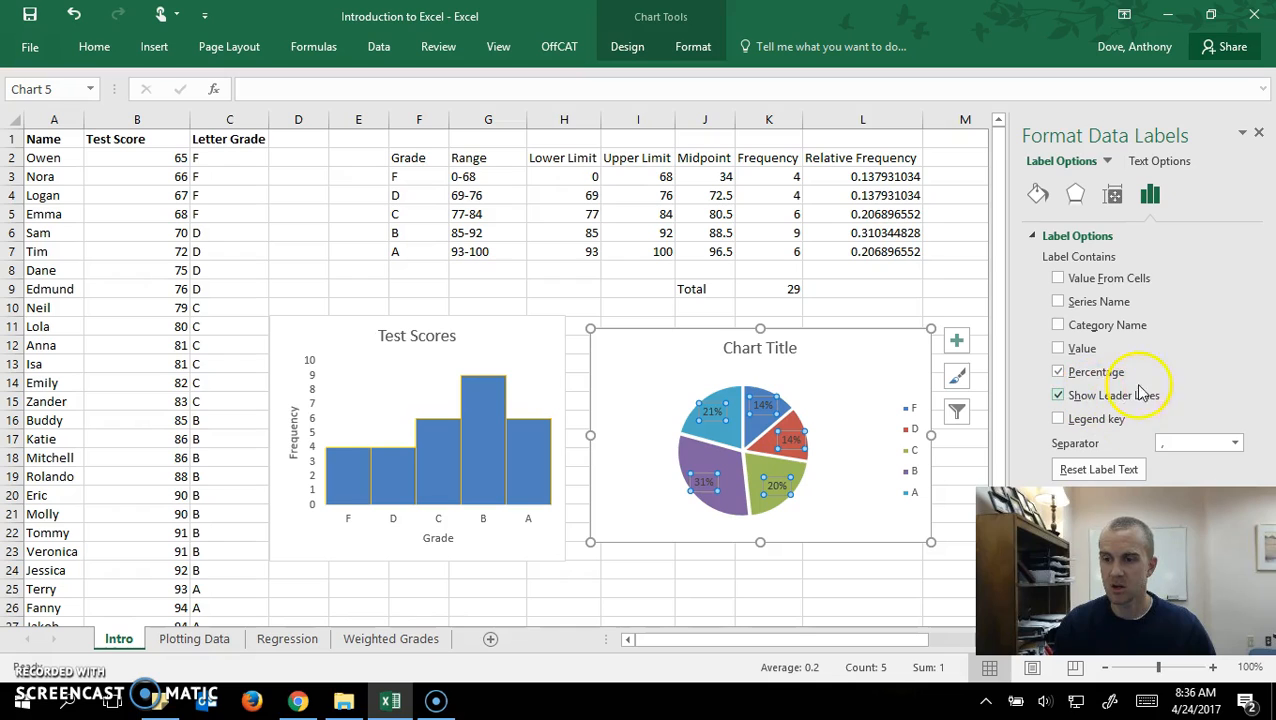
click(1060, 326)
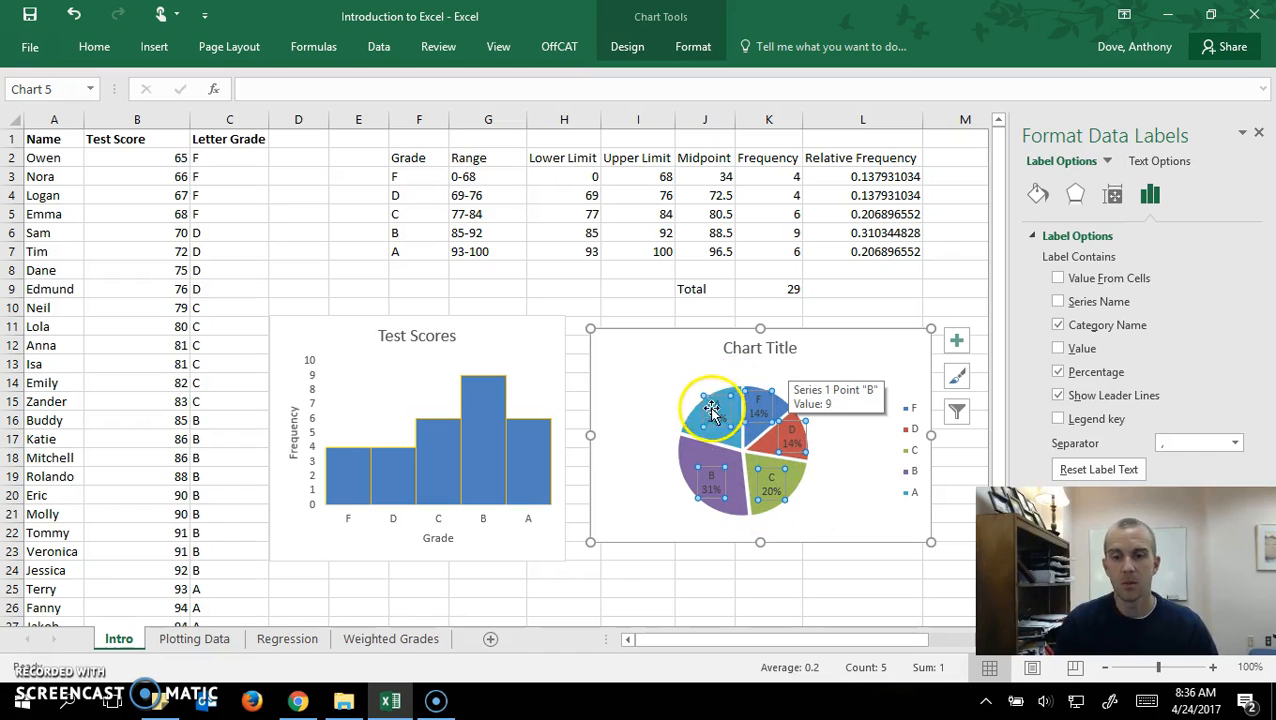
Change the pie chart's title to "Test Scores" and deselect the chart.
click(746, 347)
triple_click(746, 347)
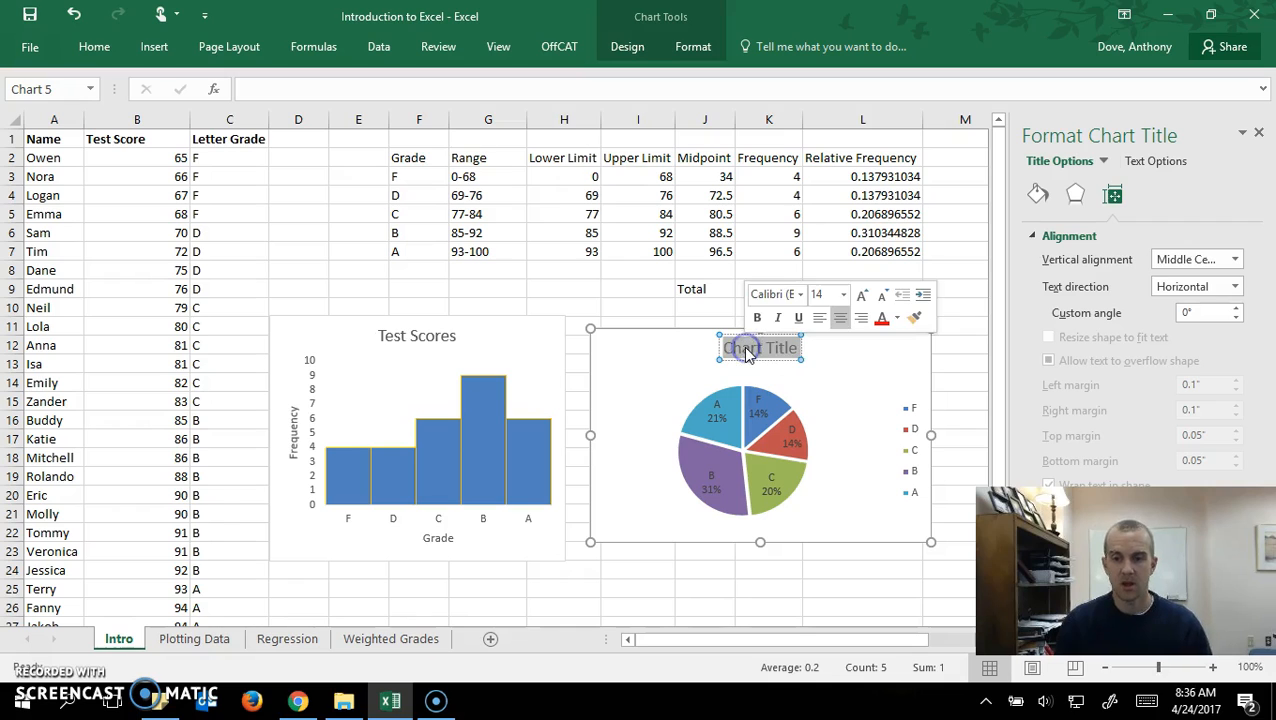
text(Test Scores)
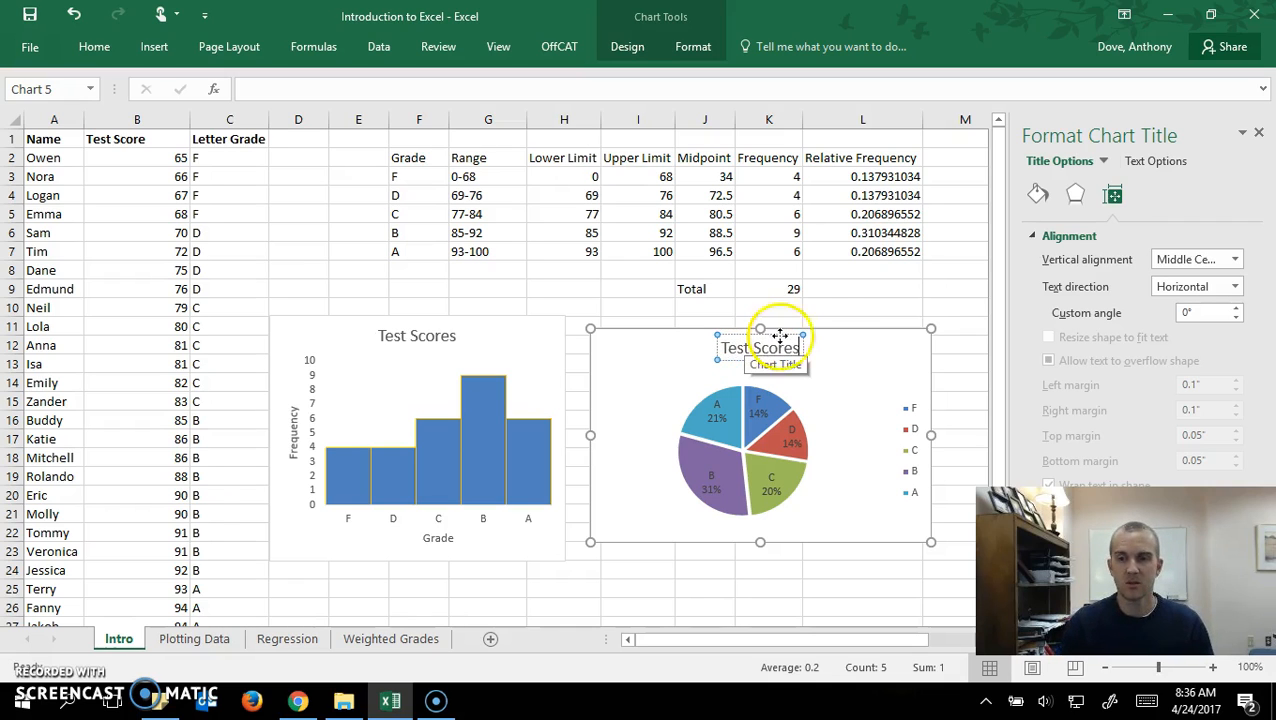
click(834, 308)
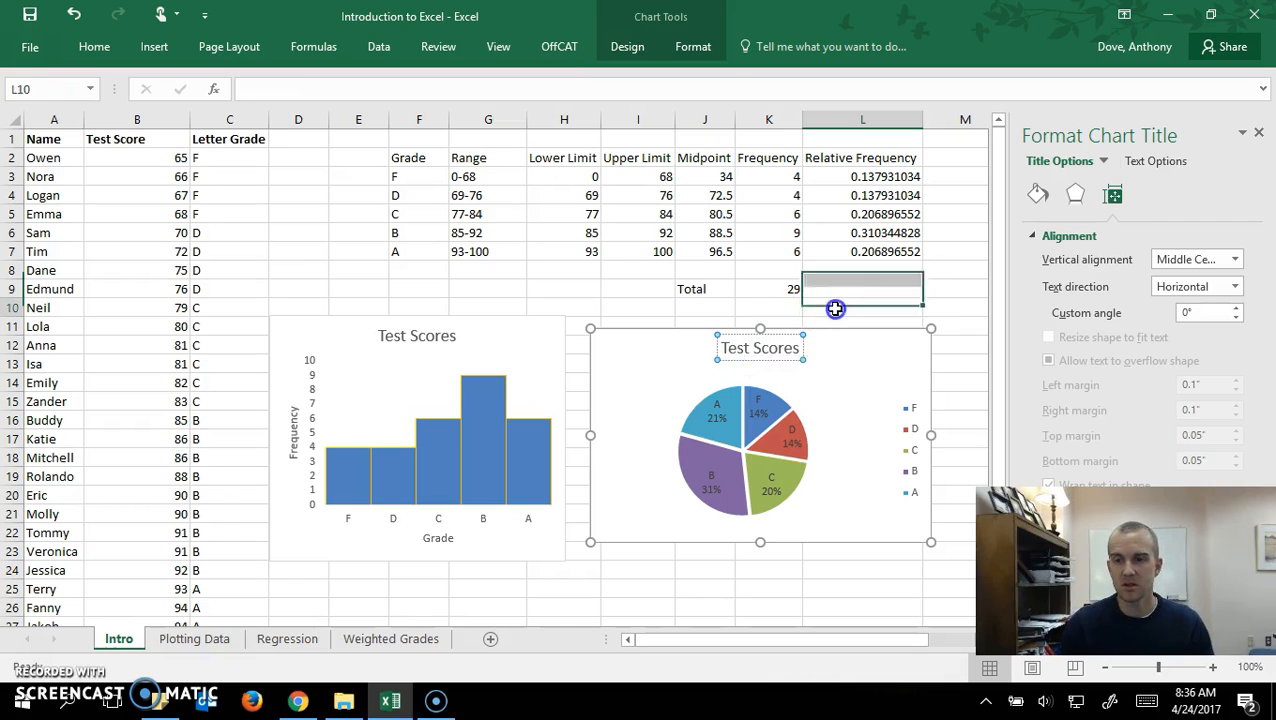